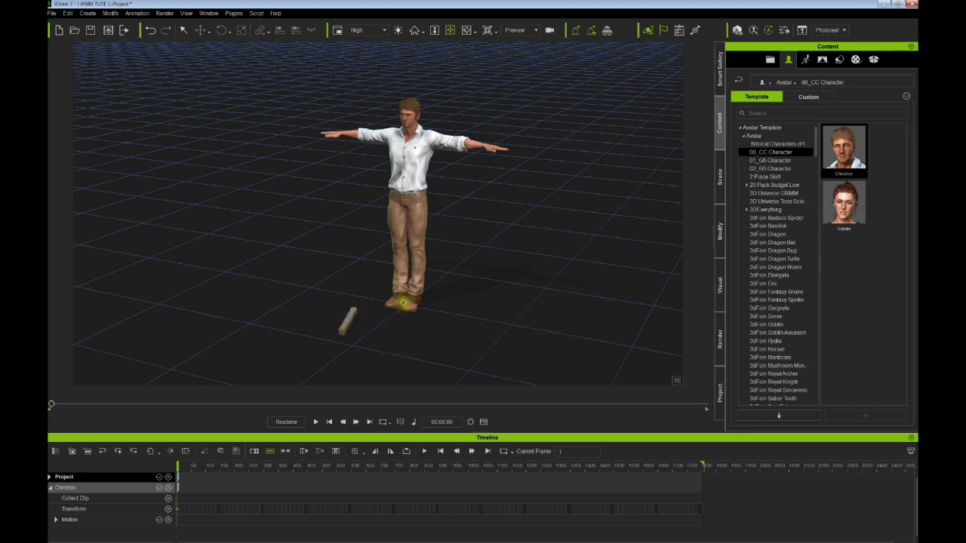
# Step: Select the standing male character and expand the Transform section of his avatar properties
pyautogui.moveTo(457, 298); pyautogui.dragTo(439, 263, button='right')
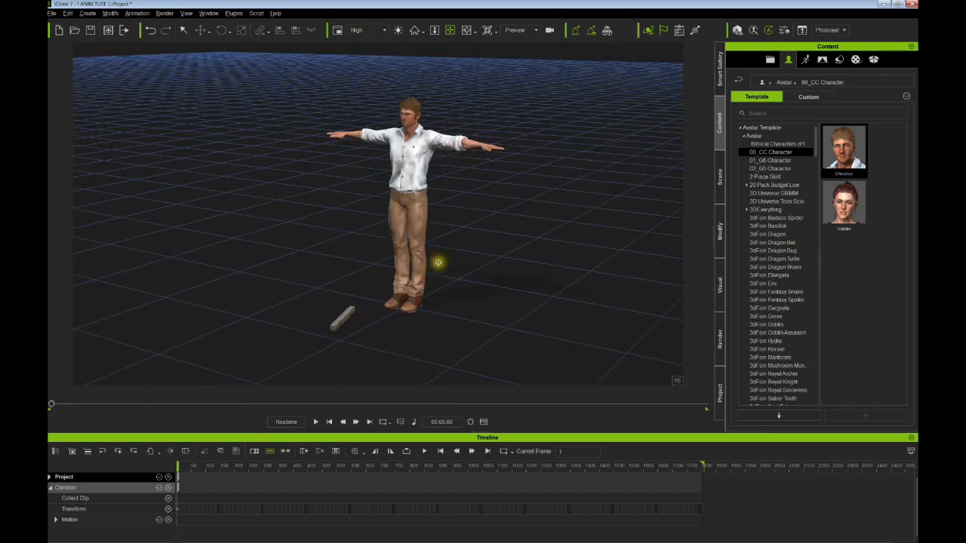
pyautogui.click(408, 163)
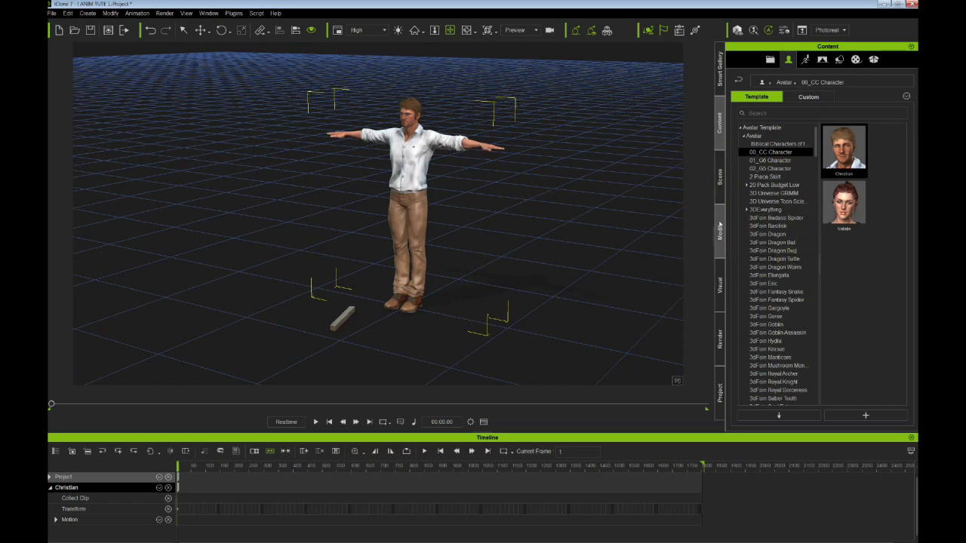
pyautogui.click(720, 226)
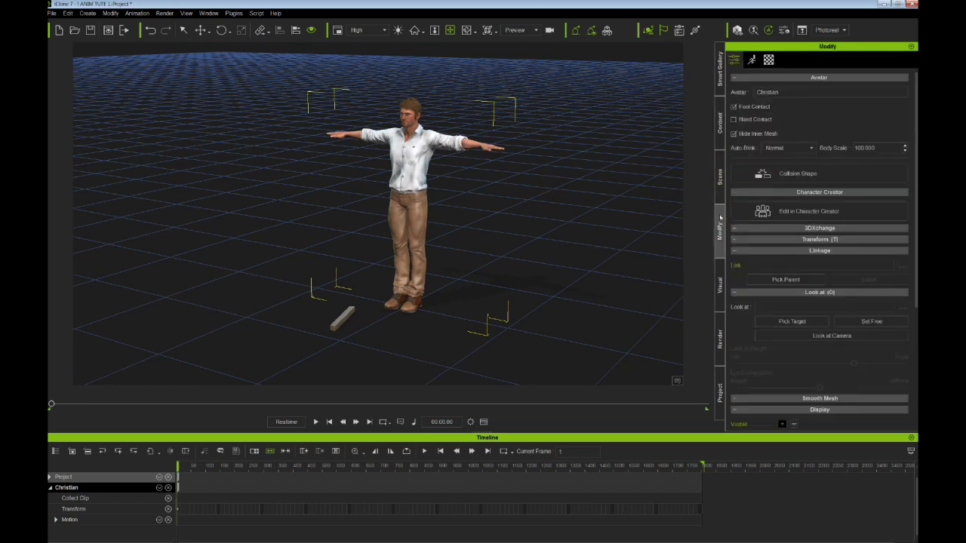
pyautogui.click(752, 61)
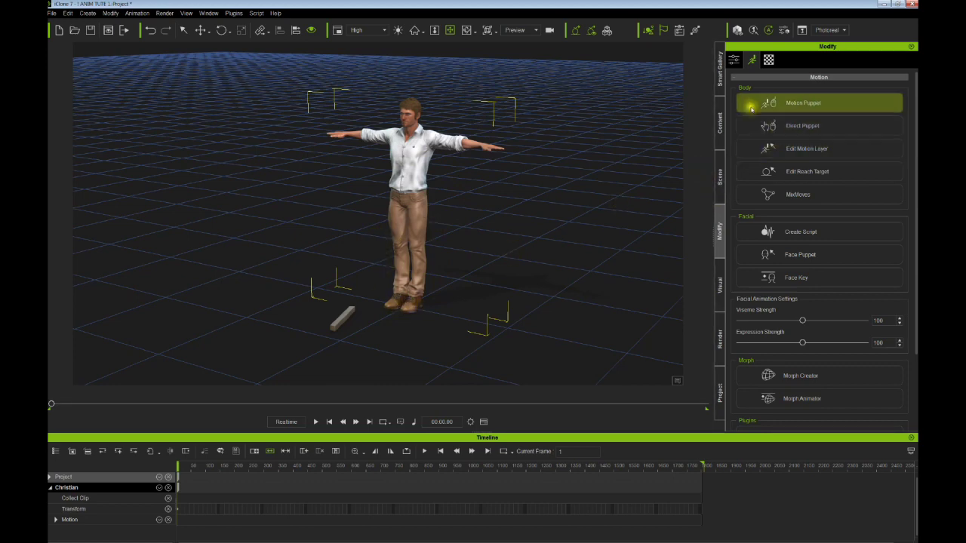
pyautogui.click(735, 63)
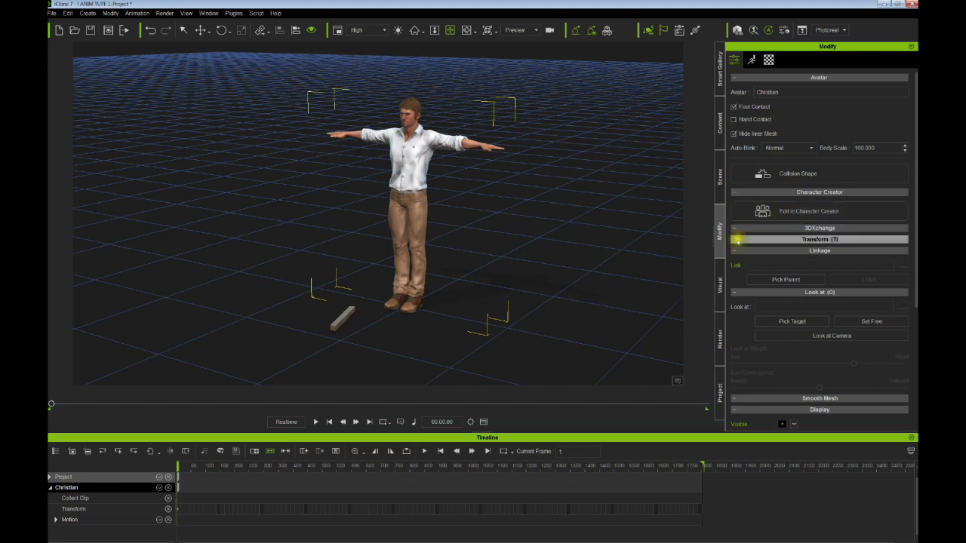
pyautogui.click(737, 240)
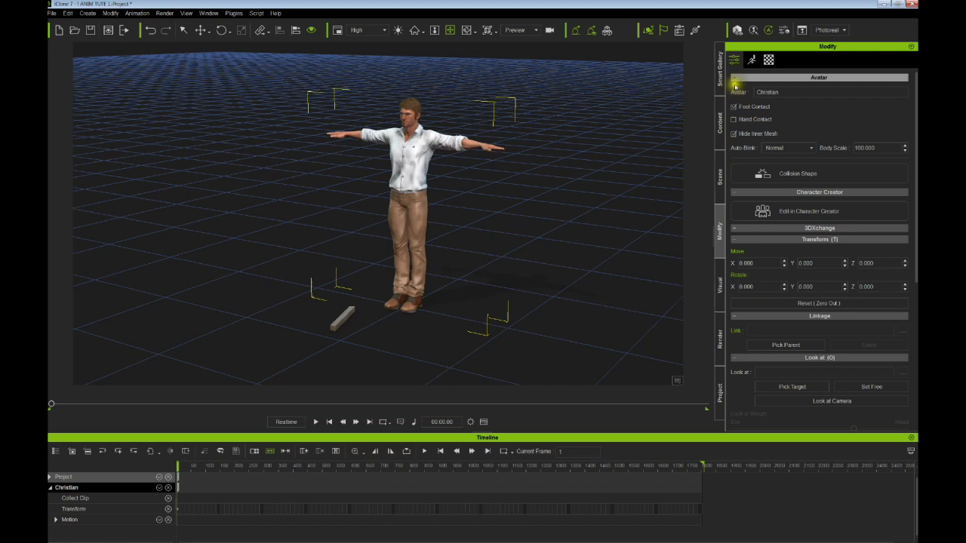
# Step: Record the 01_Natural2 idle motion onto the character with Motion Puppet, from the first frame to about frame 1110
pyautogui.click(752, 59)
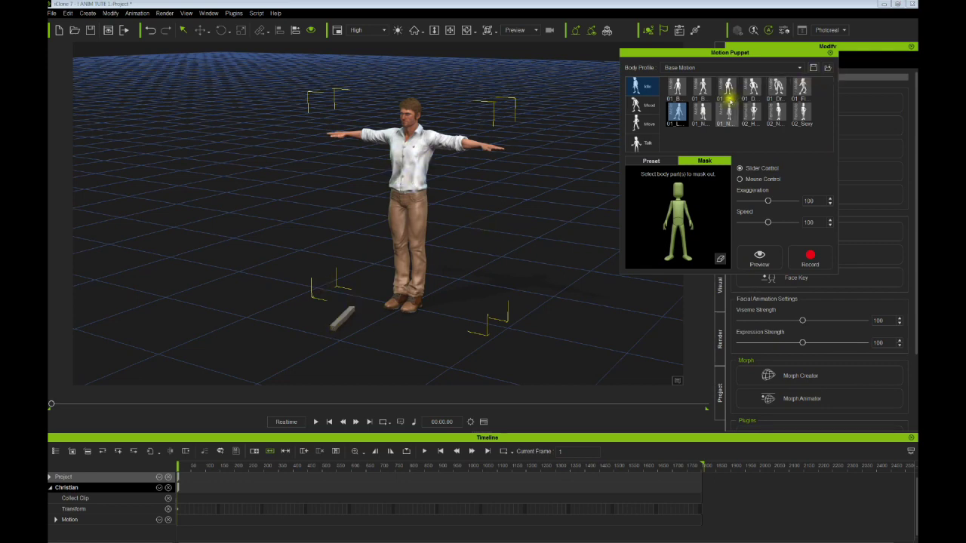
pyautogui.click(727, 113)
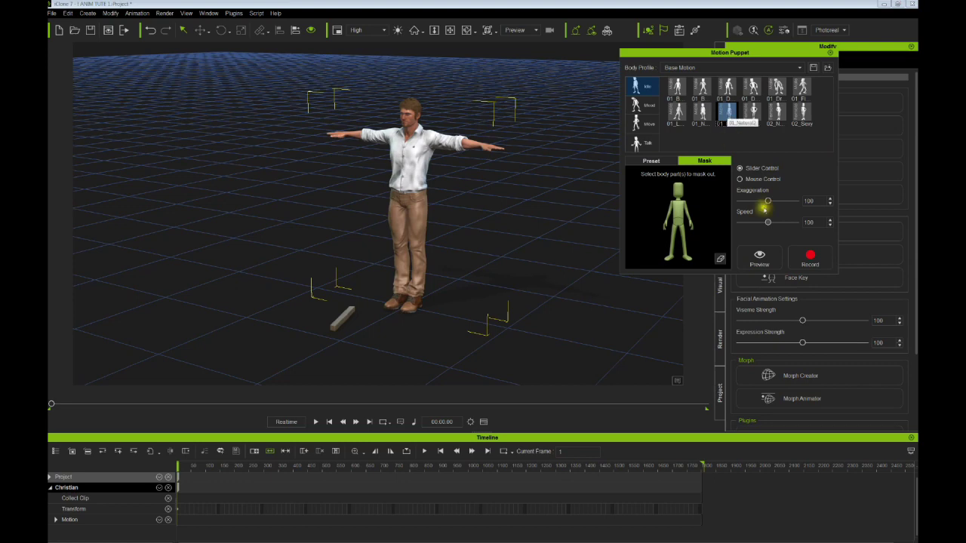
pyautogui.click(808, 256)
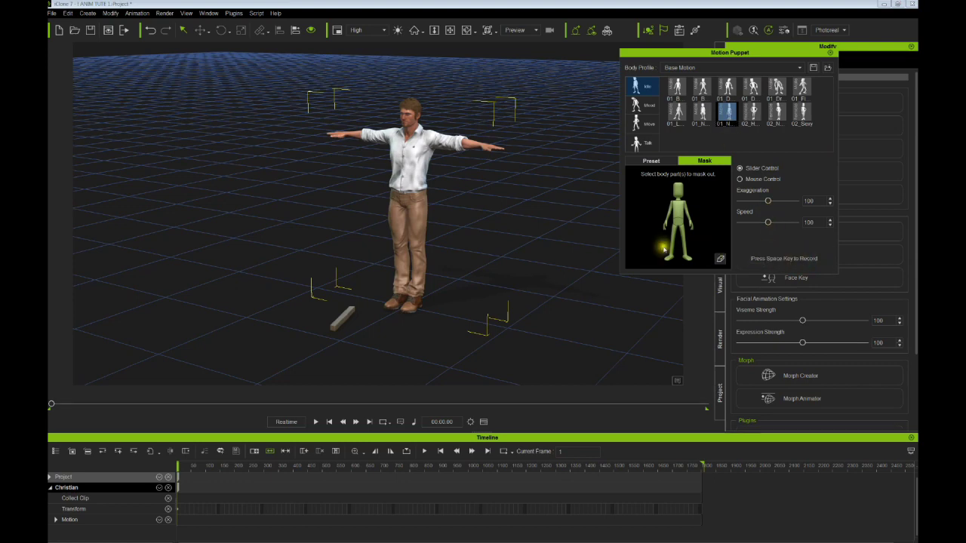
pyautogui.press('space')
pyautogui.click(513, 222)
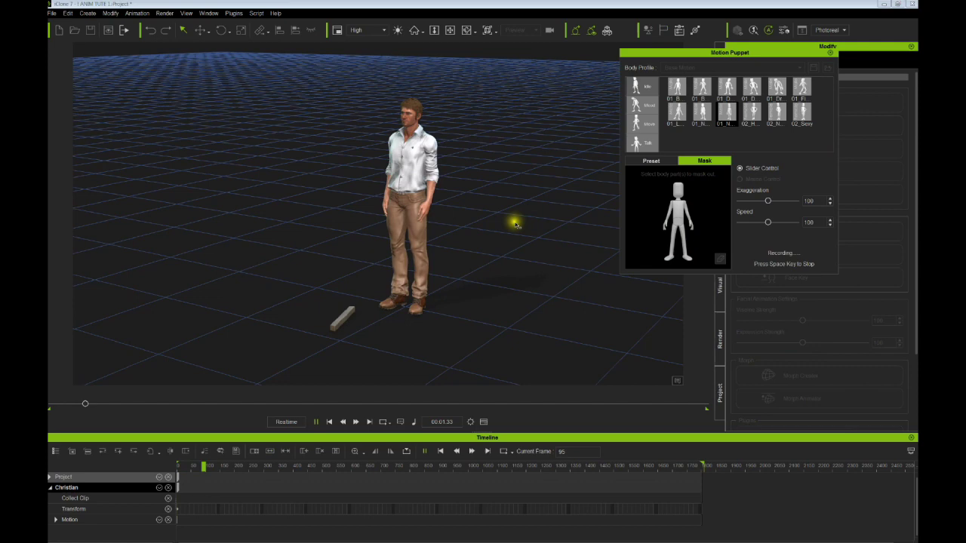
pyautogui.click(504, 207)
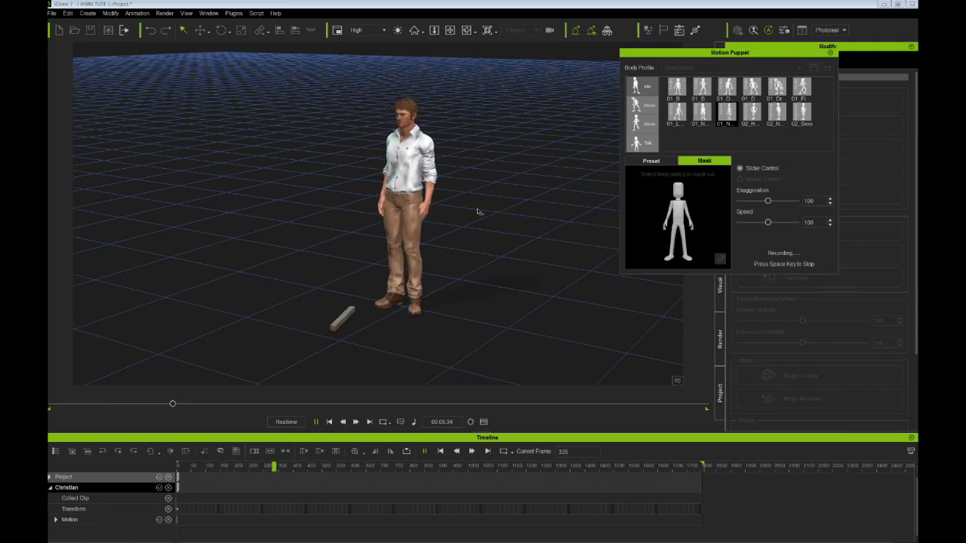
pyautogui.moveTo(478, 211)
pyautogui.mouseDown()
pyautogui.moveTo(433, 218)
pyautogui.moveTo(465, 253)
pyautogui.mouseUp()
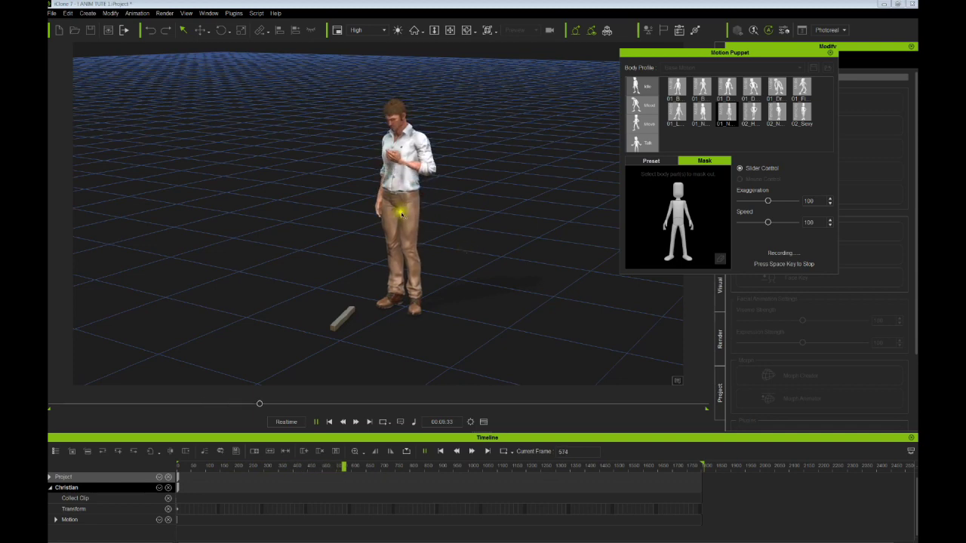
pyautogui.moveTo(419, 211); pyautogui.dragTo(419, 205)
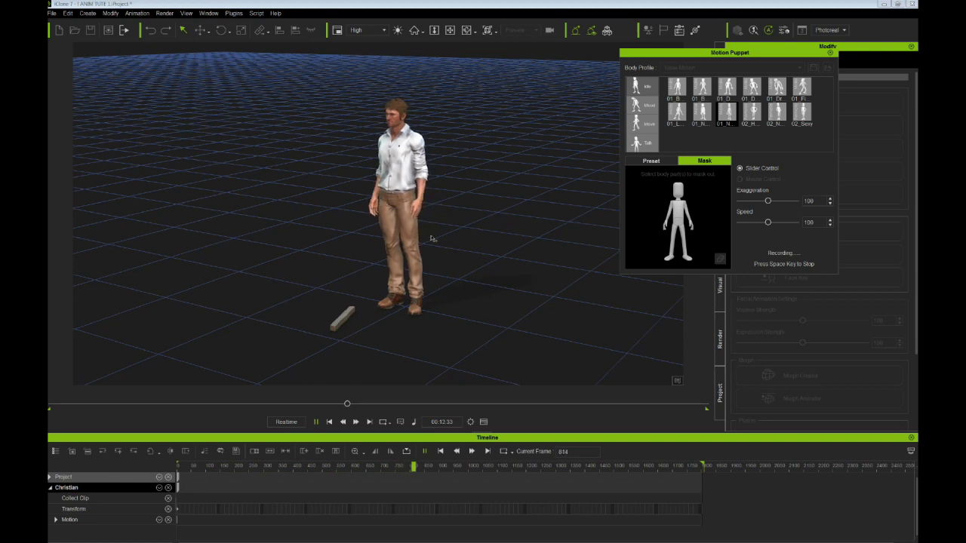
pyautogui.click(433, 234)
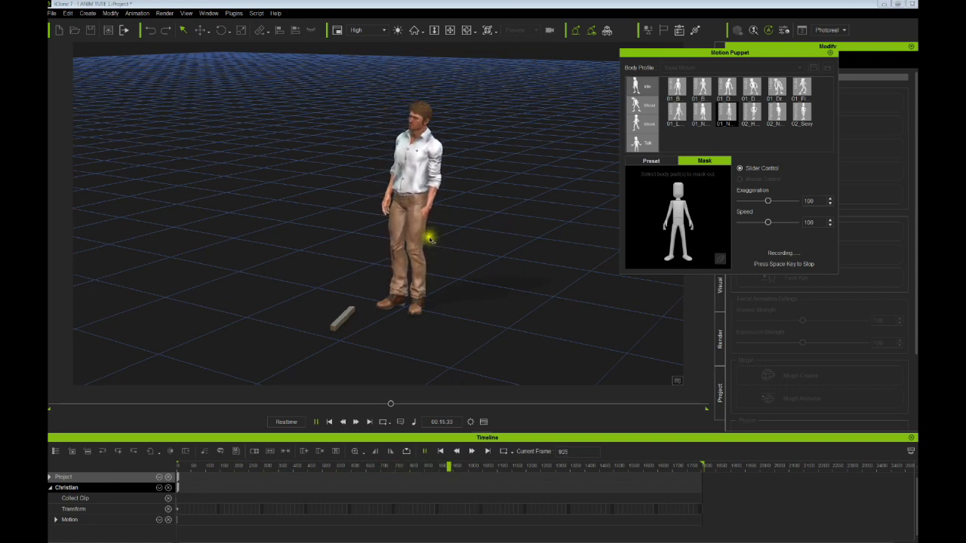
pyautogui.moveTo(430, 238); pyautogui.dragTo(418, 367)
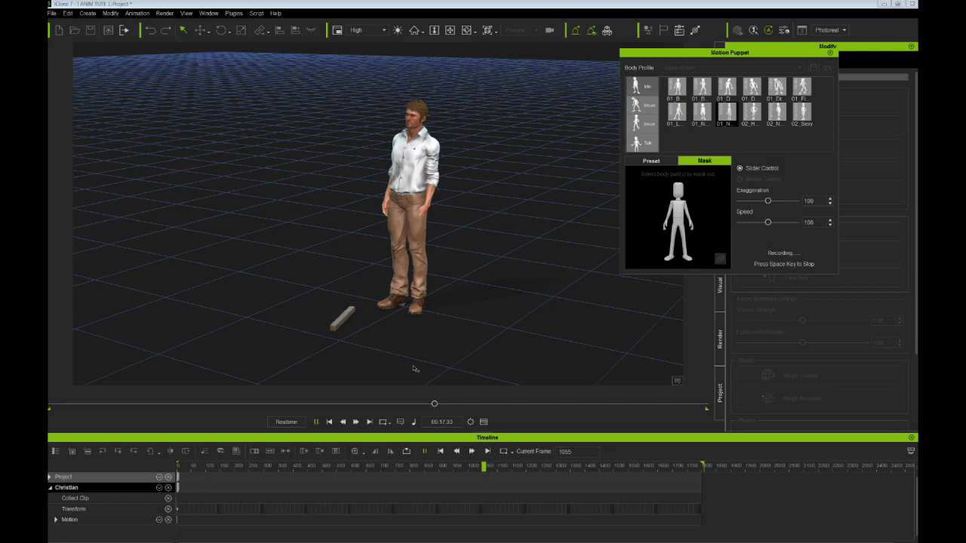
pyautogui.press('space')
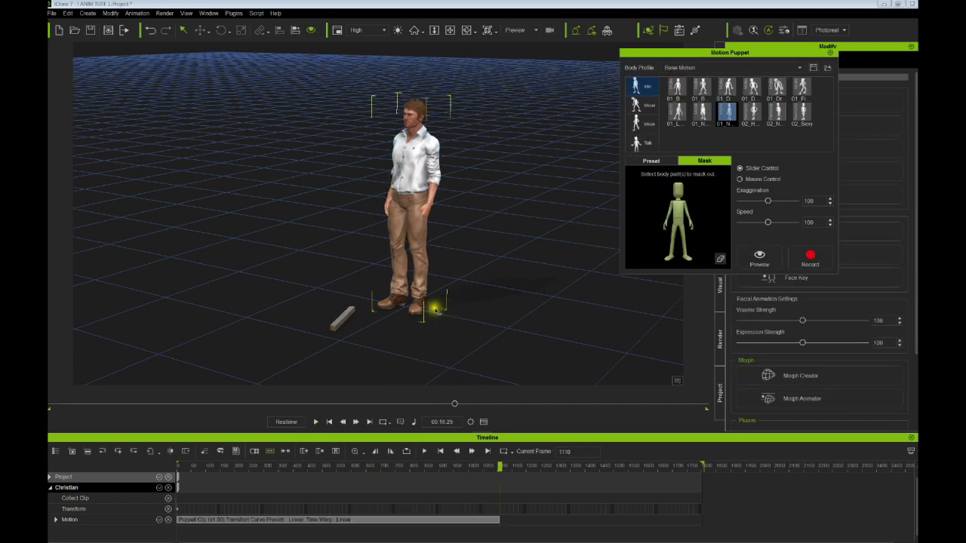
# Step: Preview the idle motion from the first frame while shifting the puppet presets slightly toward Elbow In and Raise Elbow
pyautogui.click(330, 423)
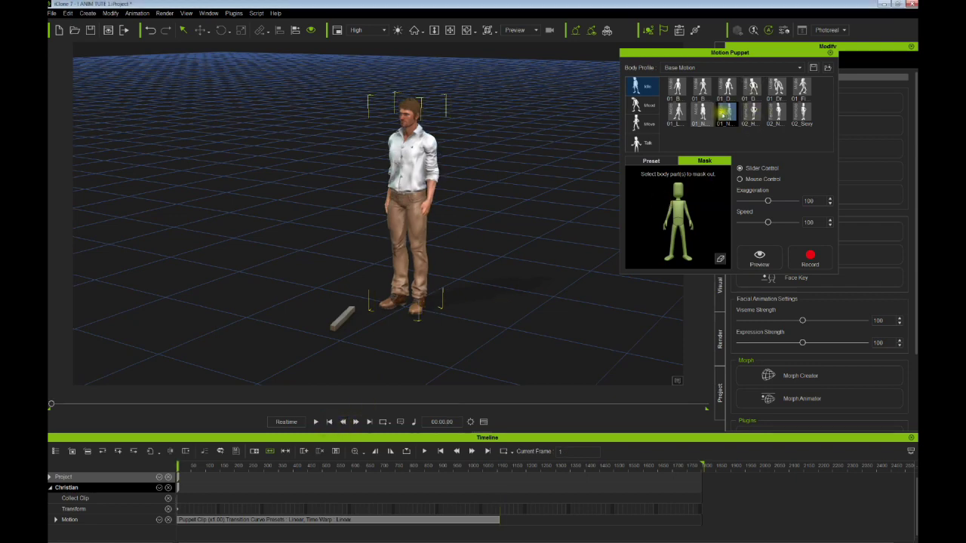
pyautogui.click(653, 161)
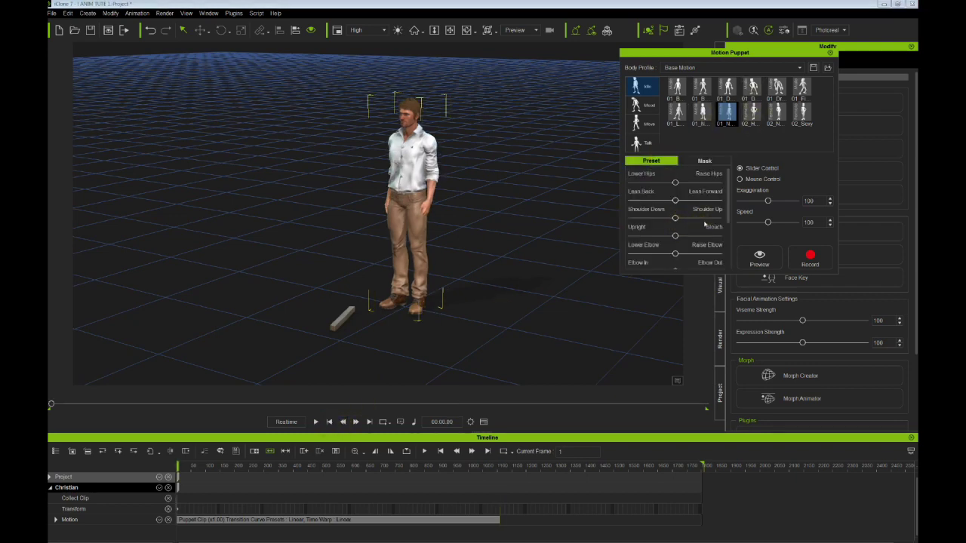
pyautogui.click(751, 261)
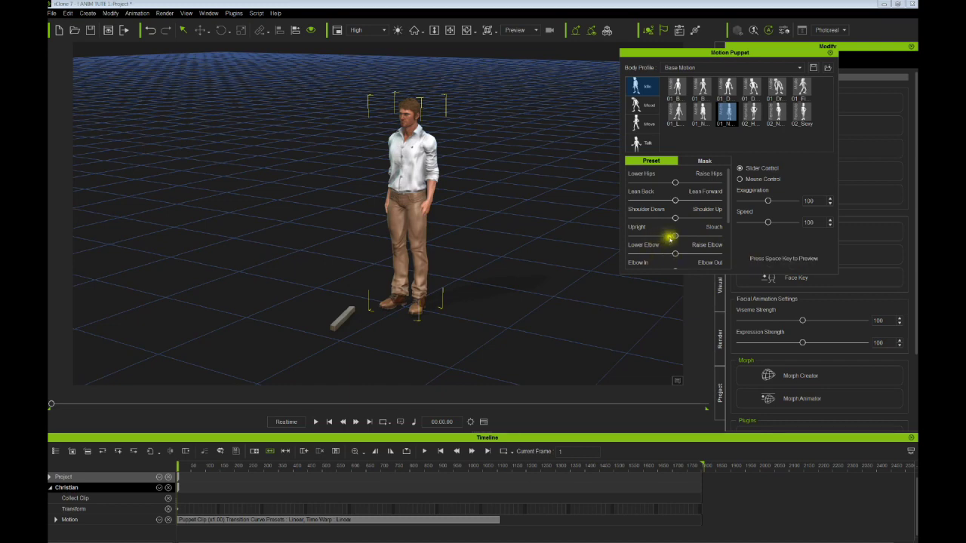
pyautogui.scroll(-2, 731, 219)
pyautogui.press('space')
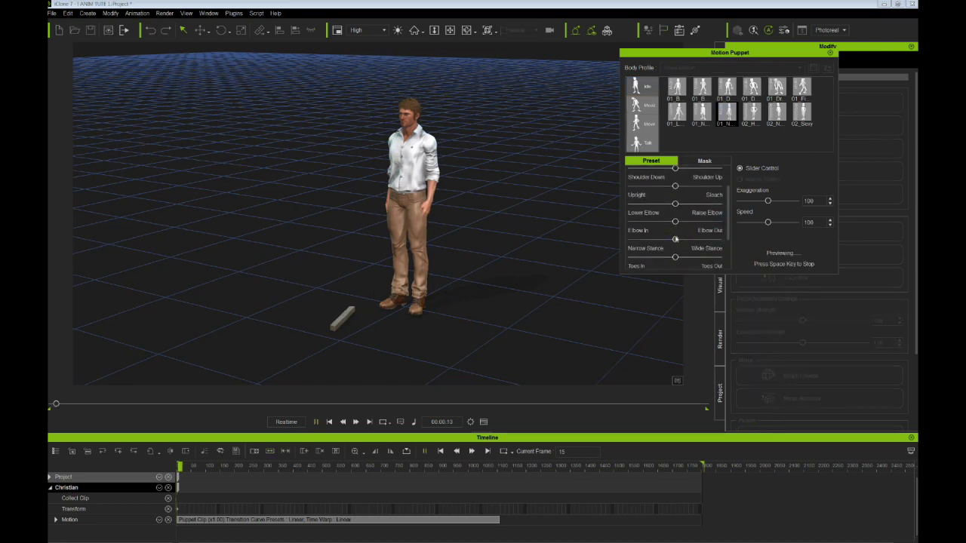
pyautogui.click(675, 239)
pyautogui.moveTo(673, 239); pyautogui.dragTo(679, 223)
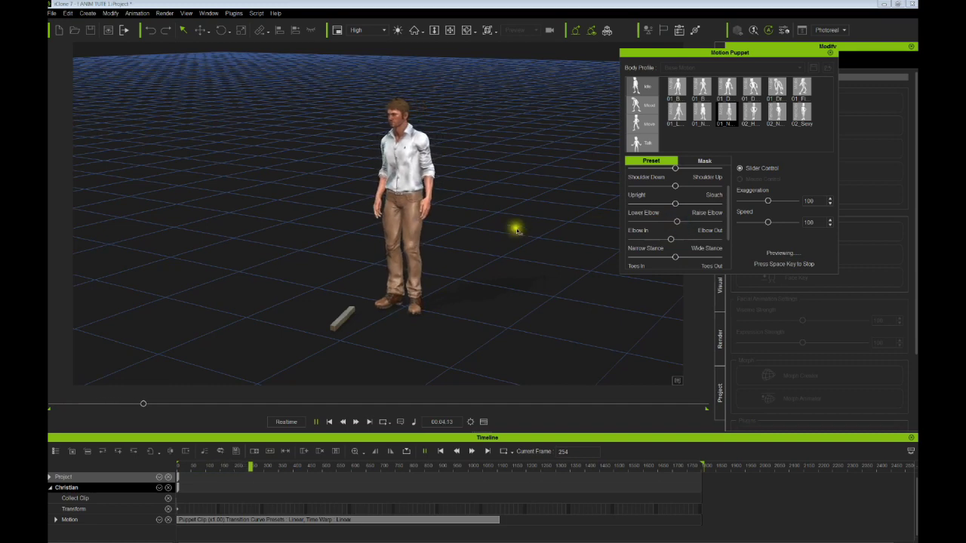
pyautogui.moveTo(495, 226); pyautogui.dragTo(562, 224, button='right')
pyautogui.moveTo(404, 211); pyautogui.dragTo(475, 237, button='right')
pyautogui.click(674, 221)
pyautogui.moveTo(675, 222); pyautogui.dragTo(668, 240)
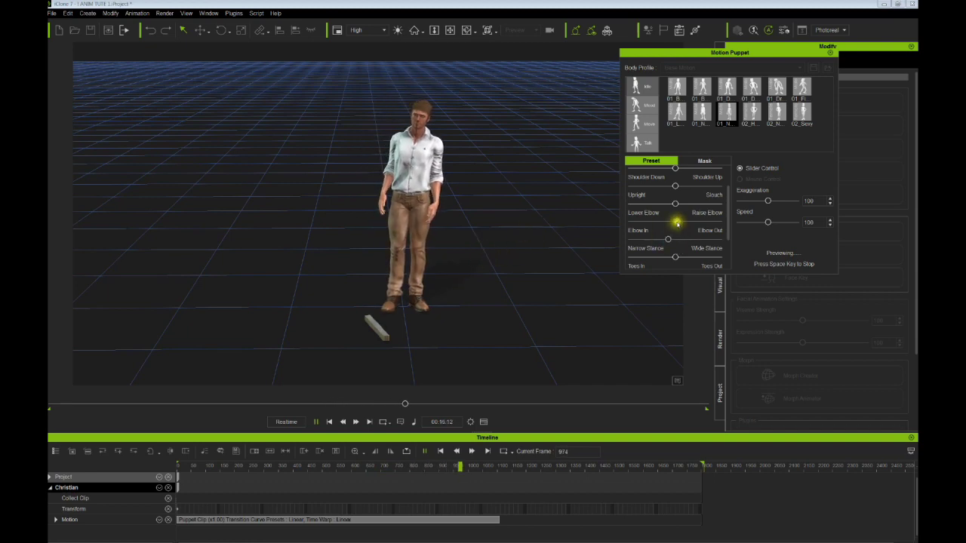
pyautogui.moveTo(677, 223); pyautogui.dragTo(680, 223)
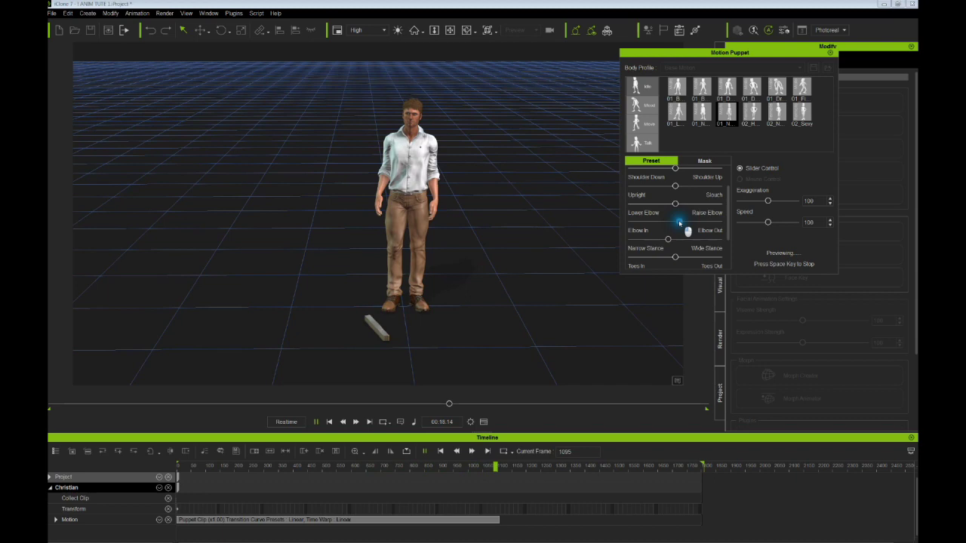
pyautogui.press('space')
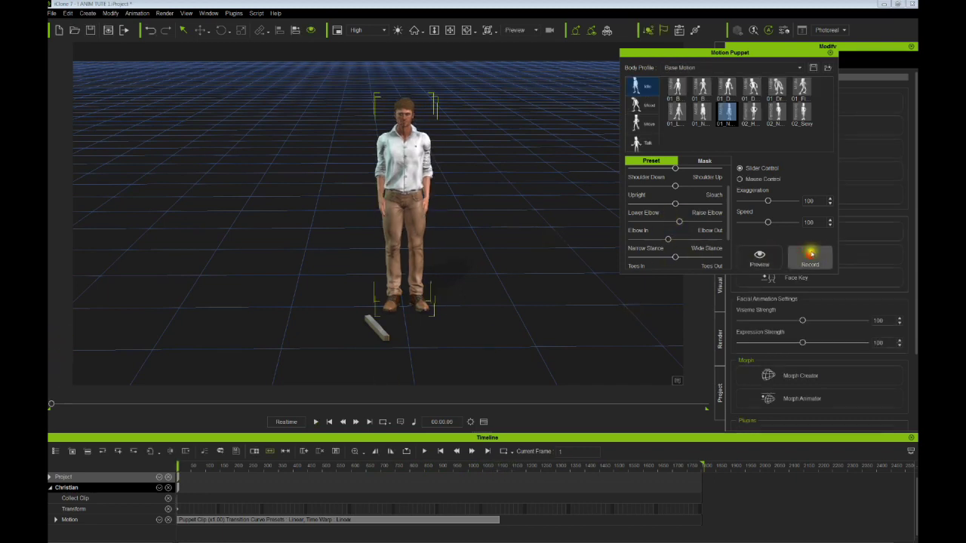
# Step: Record the idle motion again with the adjusted elbows up to about frame 1219 and close Motion Puppet
pyautogui.click(810, 256)
pyautogui.press('space')
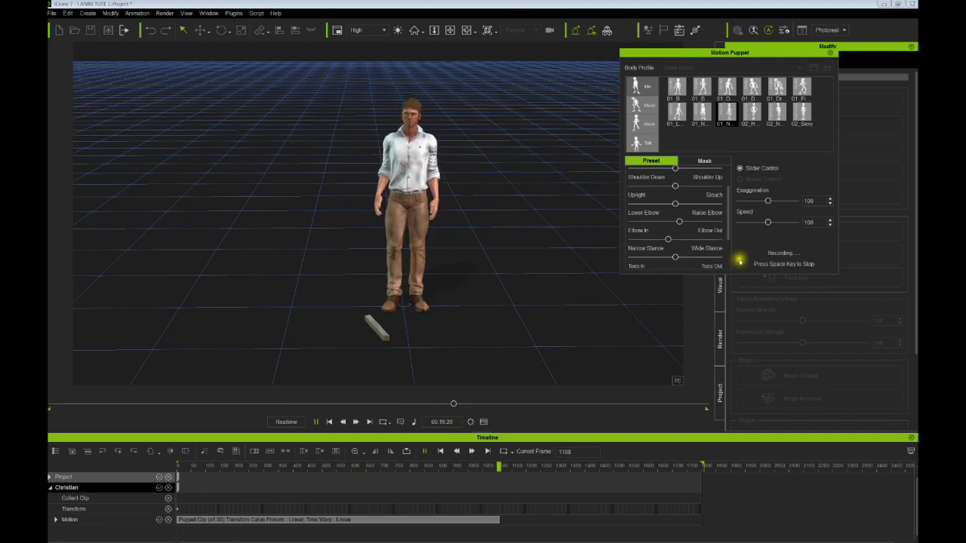
pyautogui.press('space')
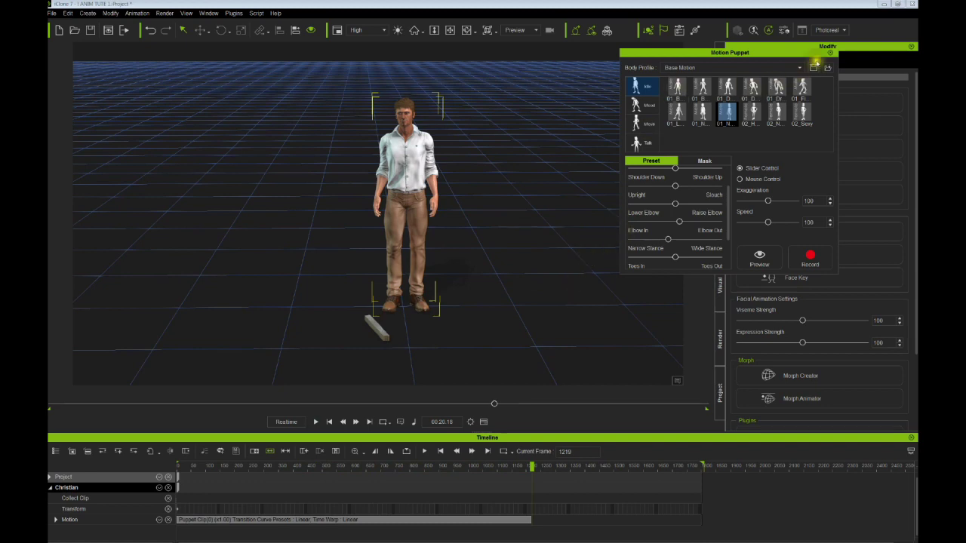
pyautogui.click(830, 53)
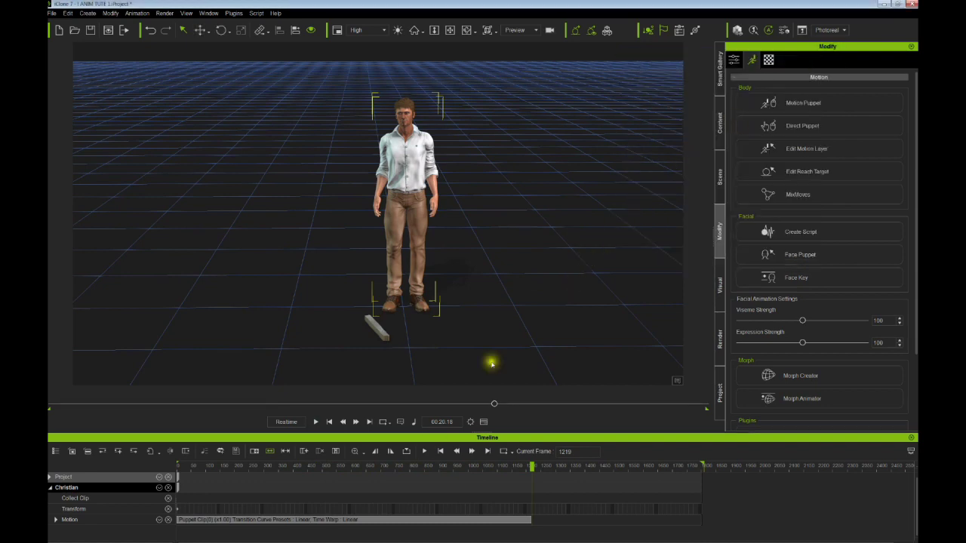
# Step: Break the character's puppet motion clip in two at frame 465
pyautogui.click(347, 520)
pyautogui.moveTo(334, 523); pyautogui.dragTo(312, 521)
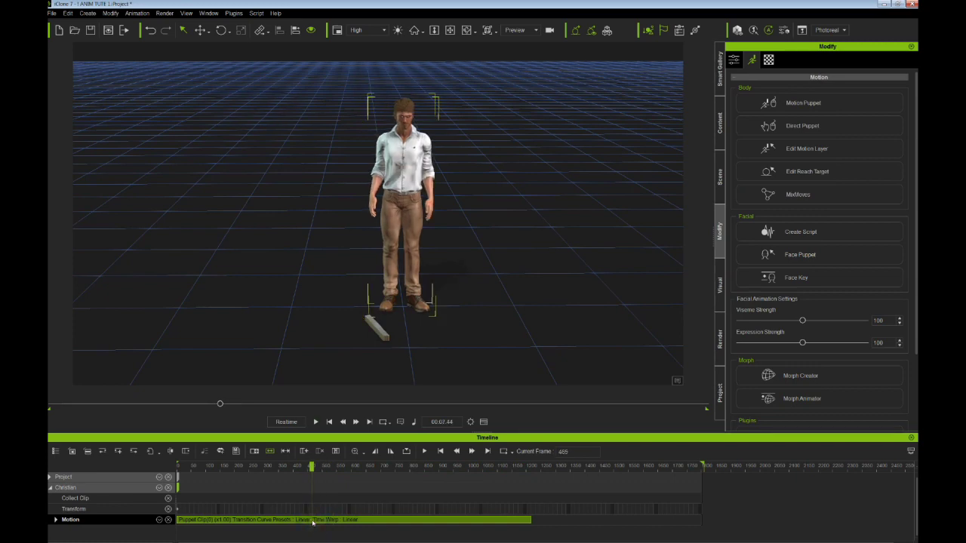
pyautogui.rightClick(312, 522)
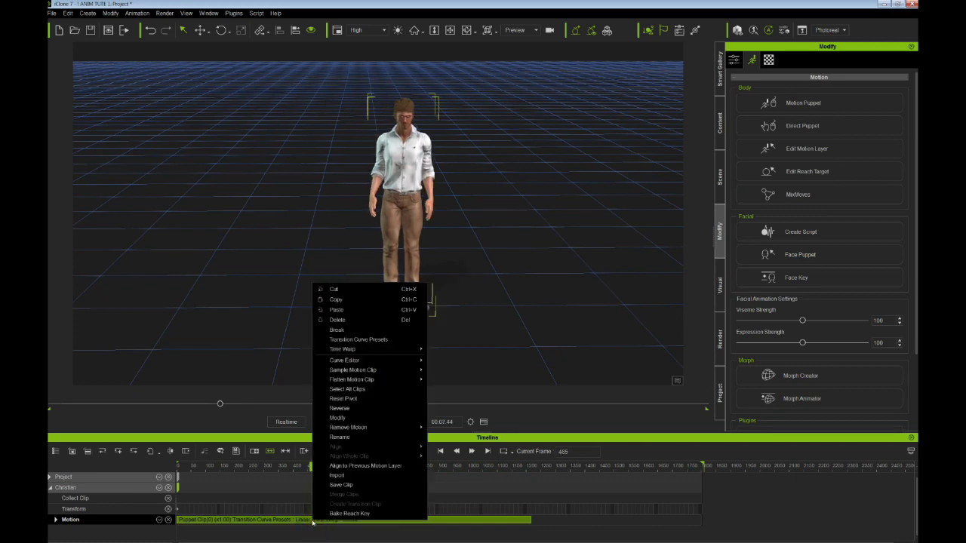
pyautogui.click(341, 330)
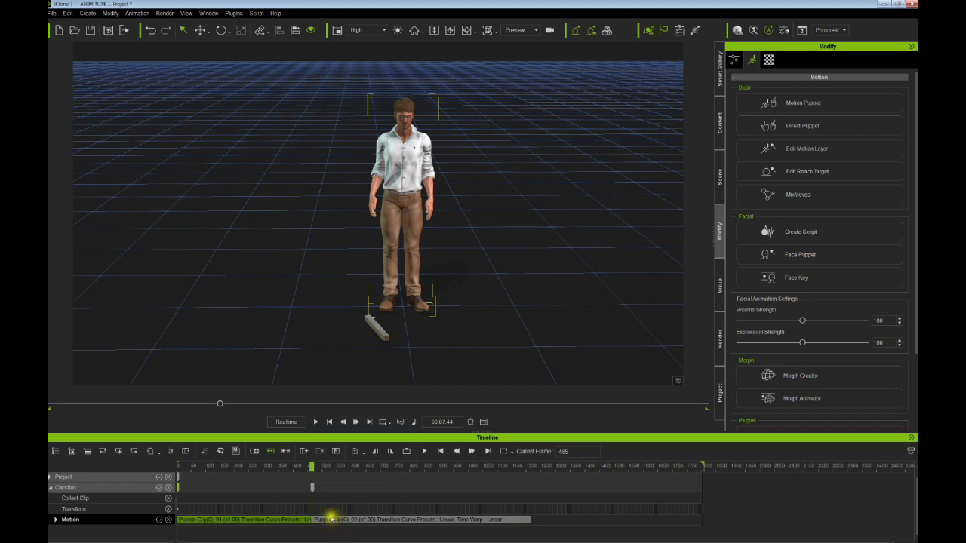
# Step: Break the second motion clip at frame 744 to isolate a middle section
pyautogui.moveTo(331, 518); pyautogui.dragTo(391, 528)
pyautogui.rightClick(394, 520)
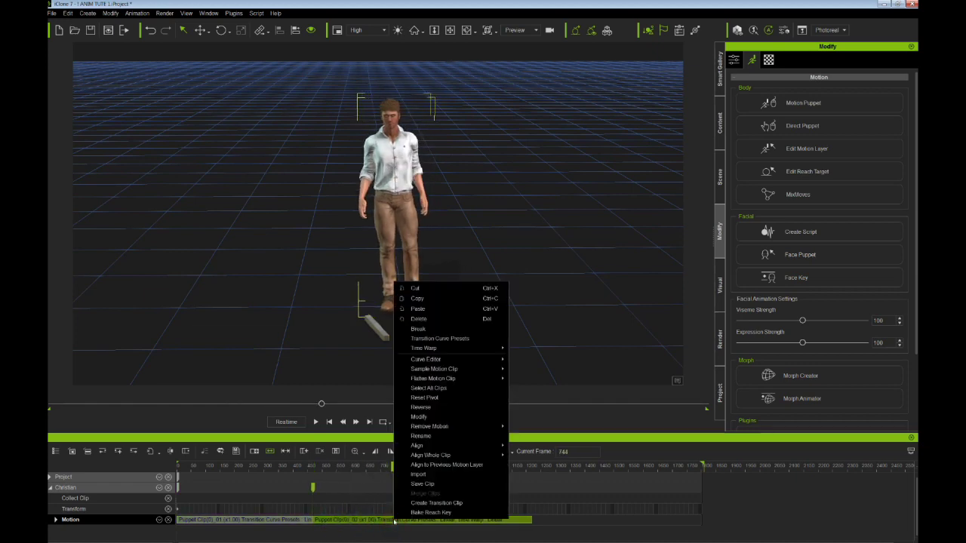
pyautogui.click(418, 330)
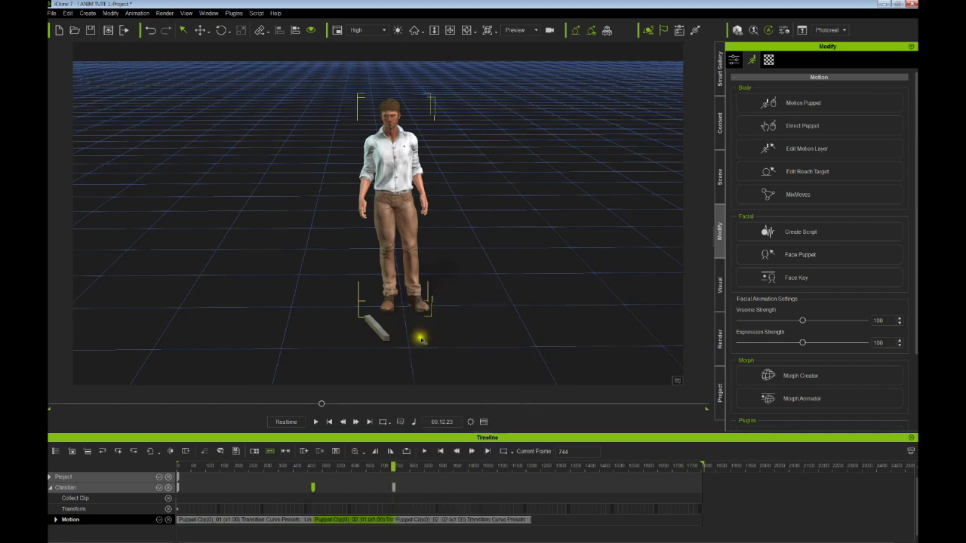
# Step: Delete the middle motion clip and move the last clip back against the end of the first one
pyautogui.click(354, 521)
pyautogui.press('Delete')
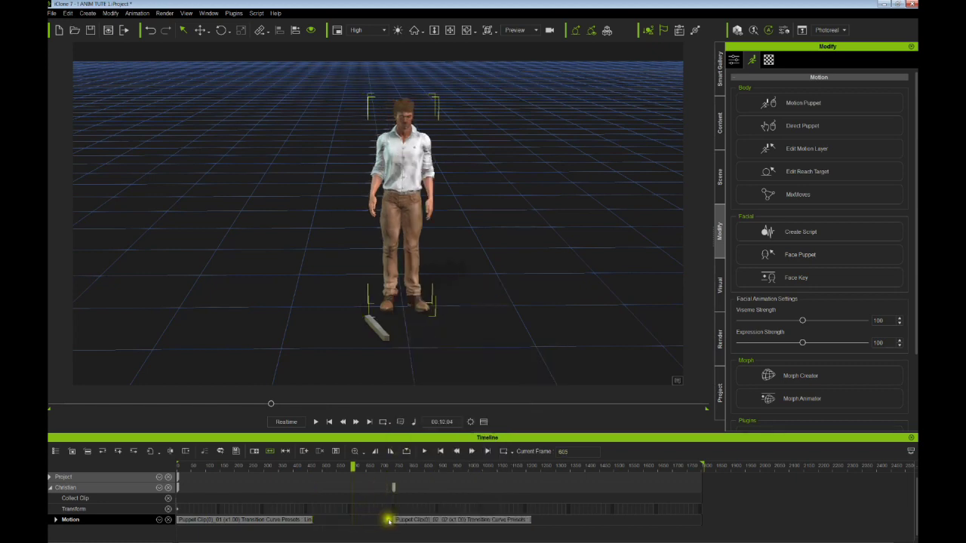
pyautogui.click(409, 521)
pyautogui.moveTo(421, 520)
pyautogui.mouseDown()
pyautogui.moveTo(350, 521)
pyautogui.moveTo(334, 533)
pyautogui.mouseUp()
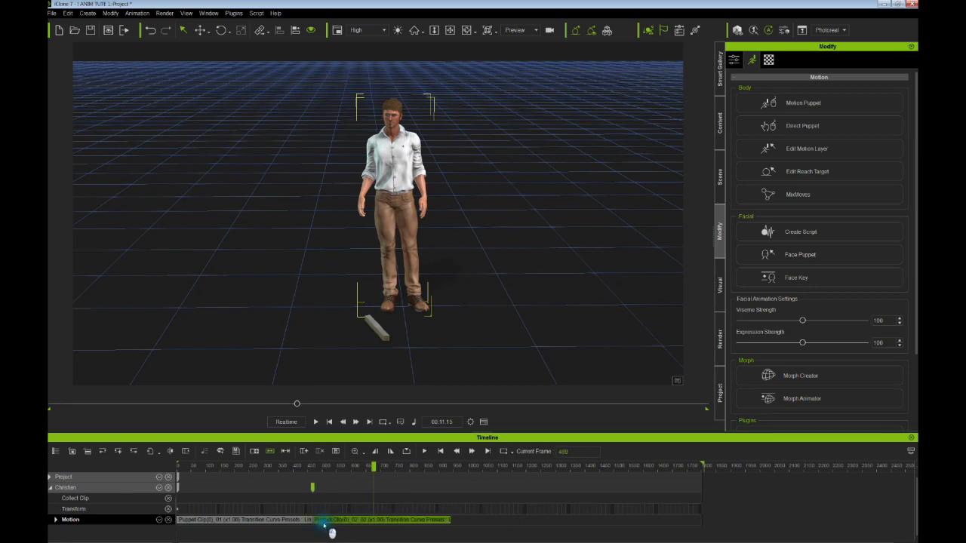
# Step: Play back the animation to check the transition between the two joined motion clips
pyautogui.click(292, 512)
pyautogui.press('space')
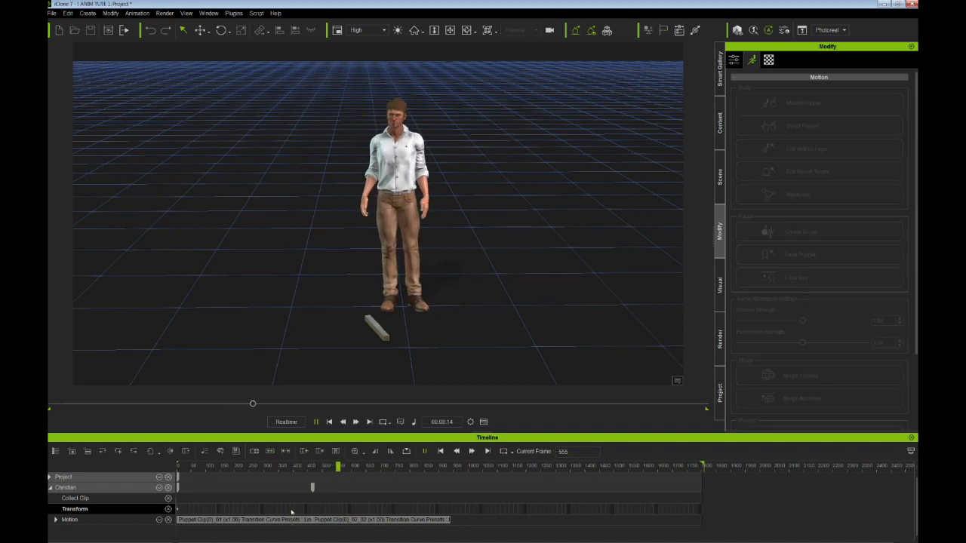
# Step: Merge the character's two adjoining motion clips into one clip
pyautogui.click(334, 520)
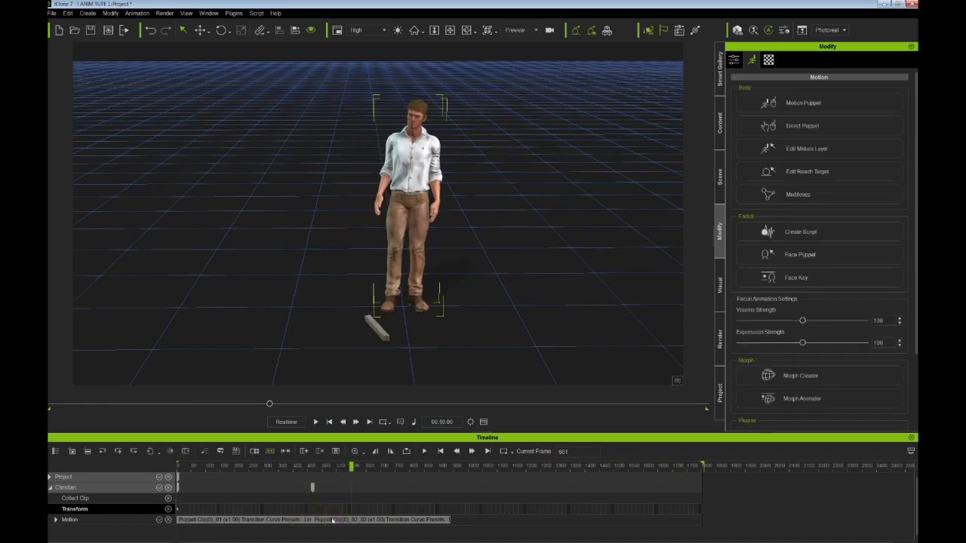
pyautogui.click(332, 520)
pyautogui.keyDown('ctrl'); pyautogui.click(284, 521); pyautogui.keyUp('ctrl')
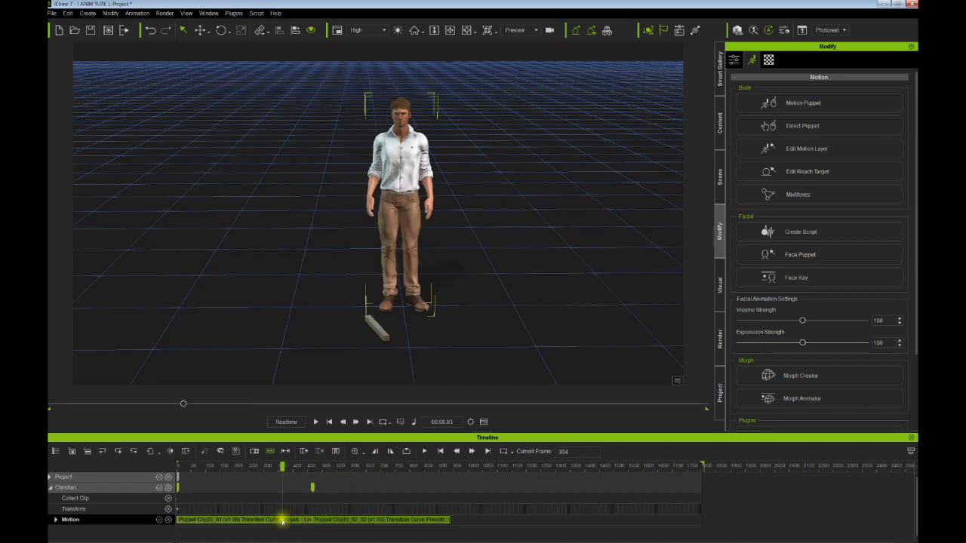
pyautogui.rightClick(340, 521)
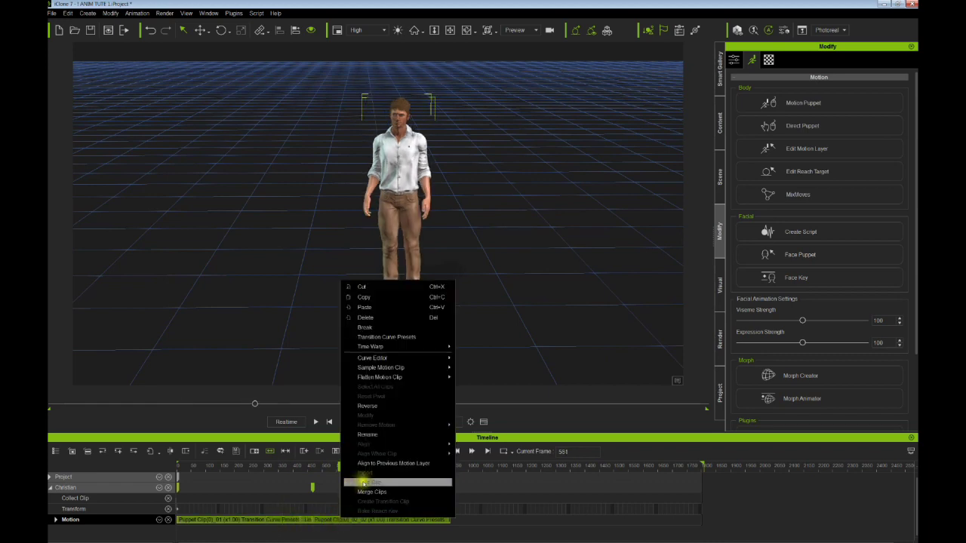
pyautogui.click(372, 489)
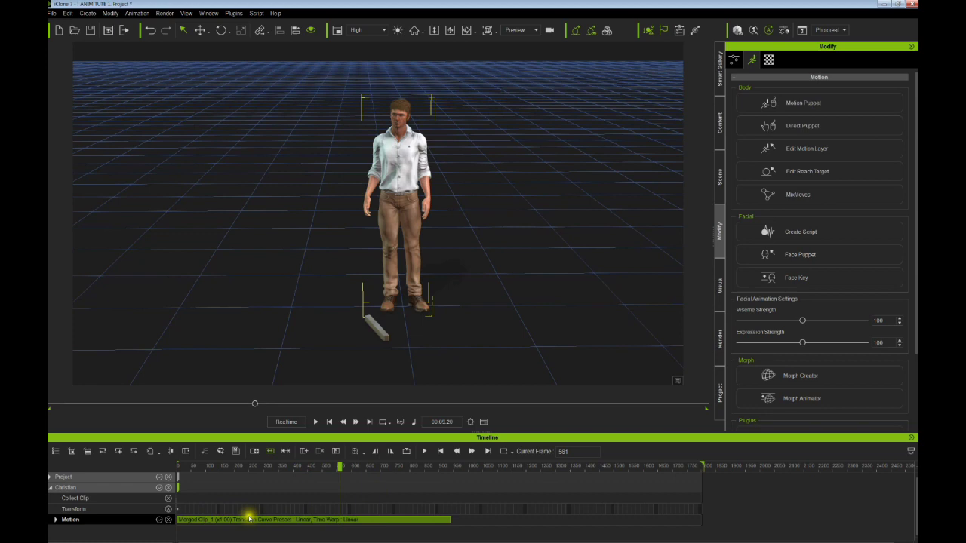
# Step: Expand the merged clip's Motion Layer track and delete the existing key at frame 423
pyautogui.click(200, 512)
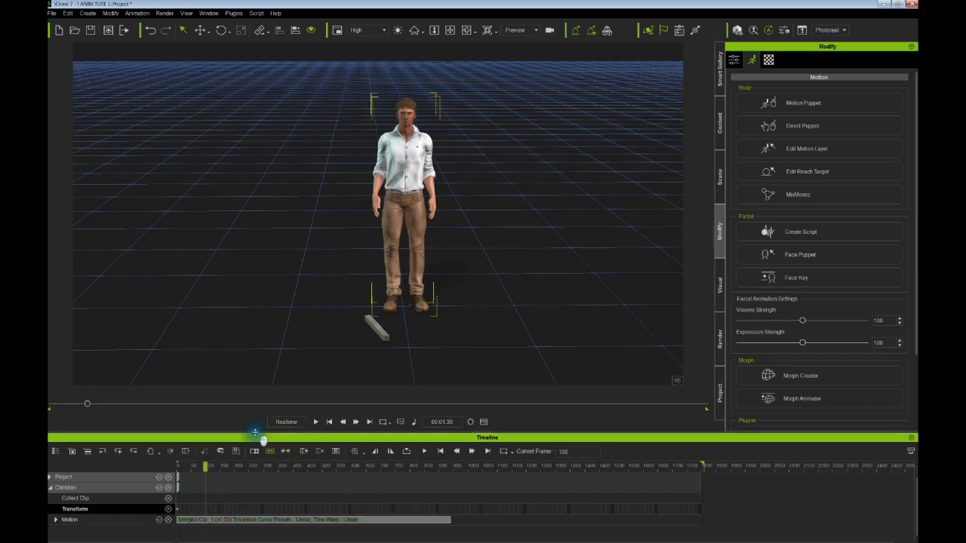
pyautogui.moveTo(255, 434); pyautogui.dragTo(255, 390)
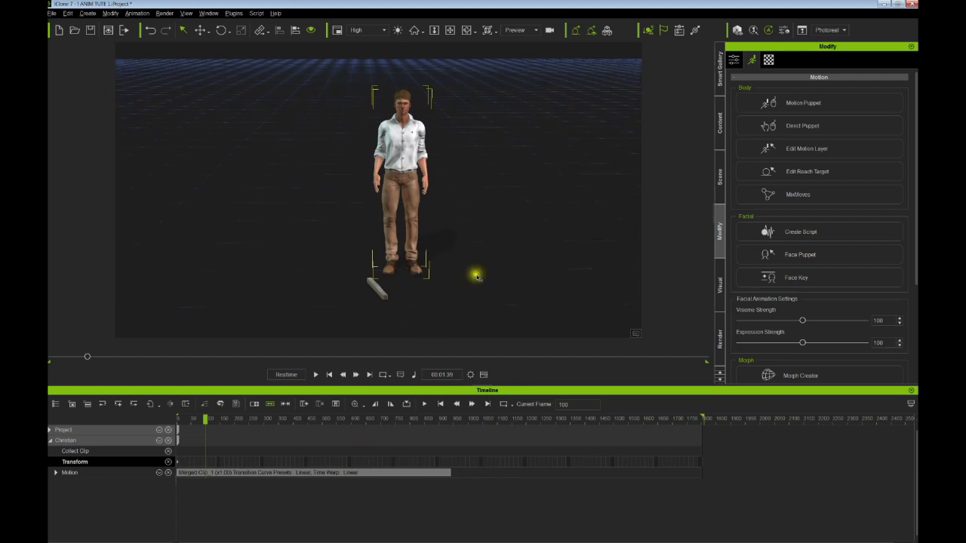
pyautogui.moveTo(476, 276); pyautogui.dragTo(393, 280, button='right')
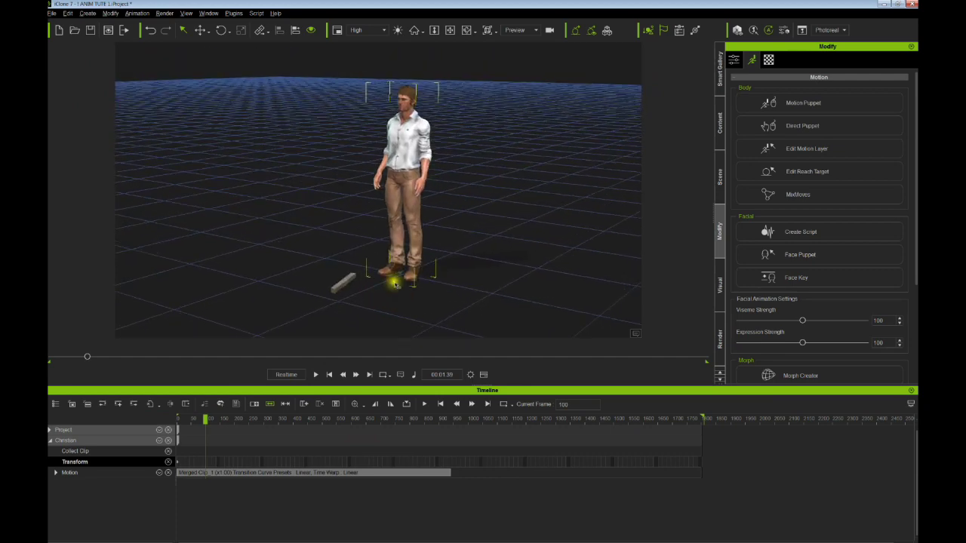
pyautogui.scroll(1, 394, 283)
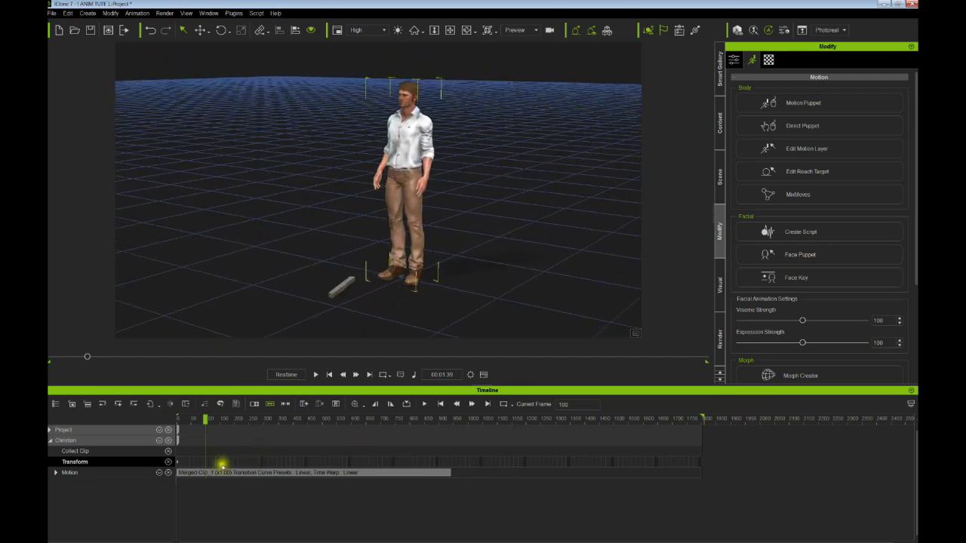
pyautogui.click(214, 473)
pyautogui.click(56, 473)
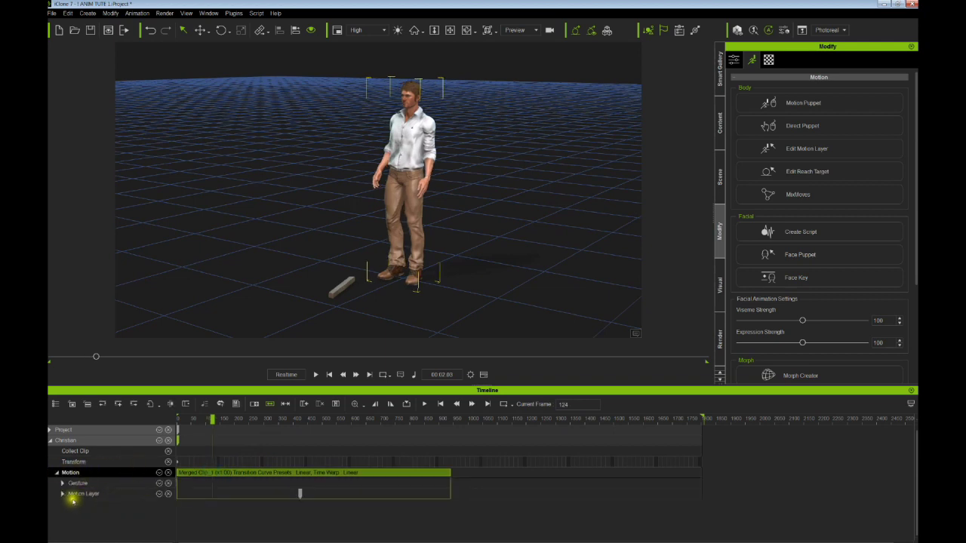
pyautogui.click(63, 494)
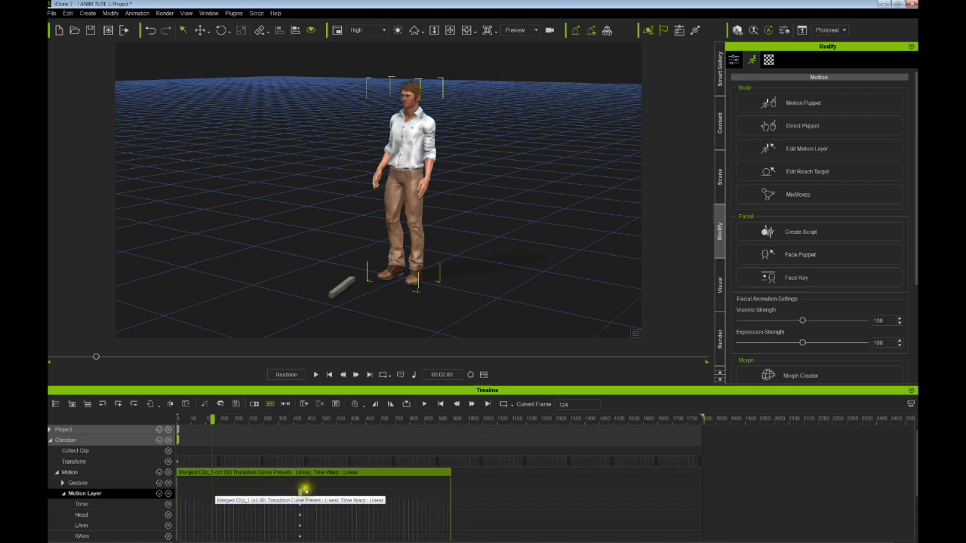
pyautogui.click(300, 496)
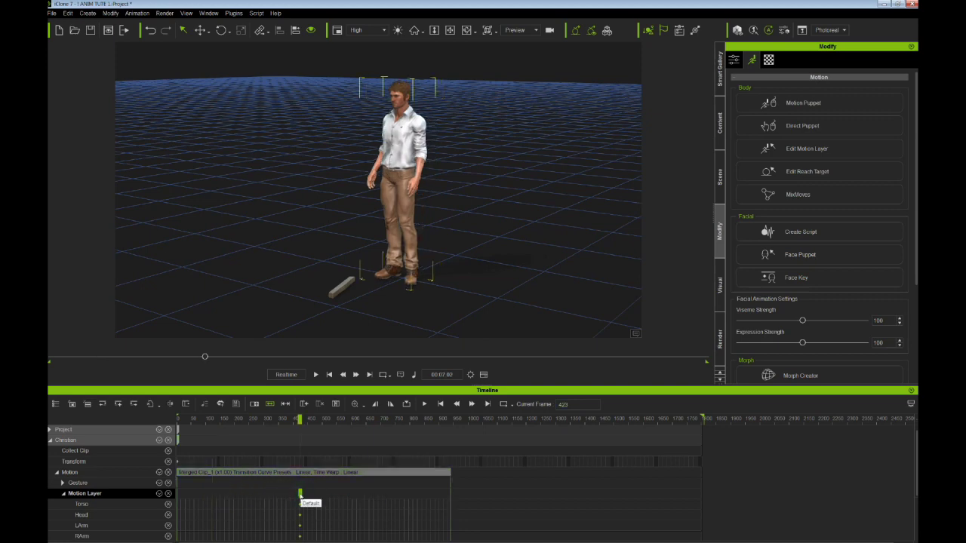
# Step: Add a Motion Layer key at frame 141 and open the Edit Motion Layer tool for the character
pyautogui.doubleClick(217, 496)
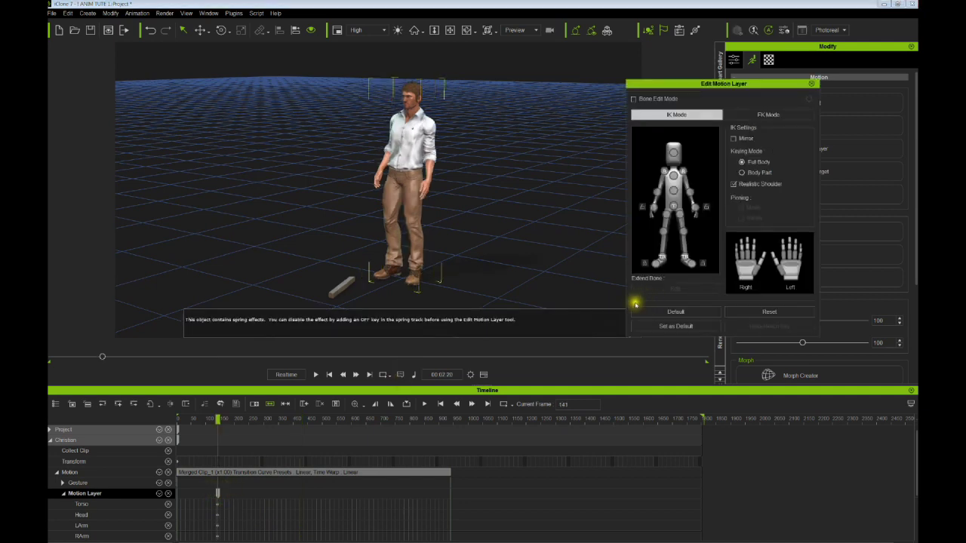
pyautogui.moveTo(646, 85); pyautogui.dragTo(687, 84)
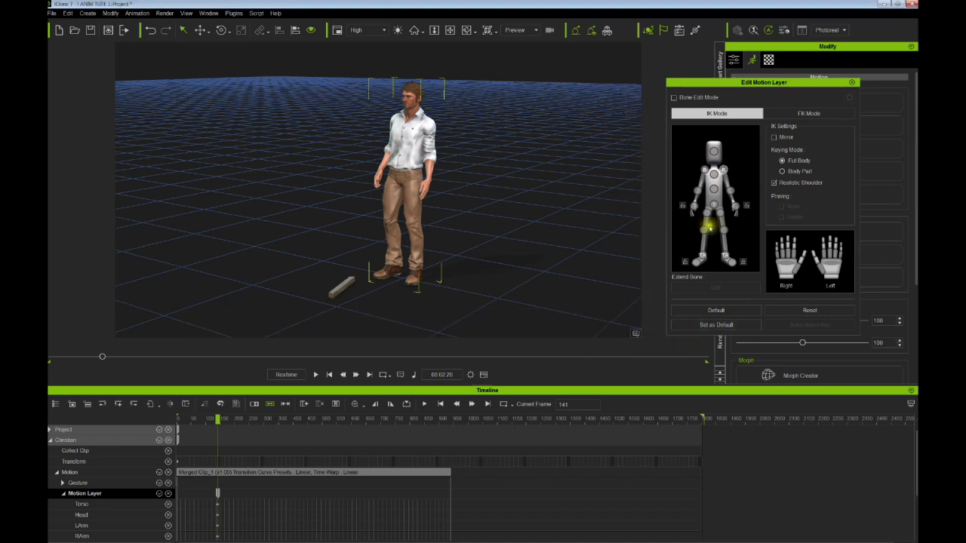
pyautogui.moveTo(739, 88); pyautogui.dragTo(672, 84)
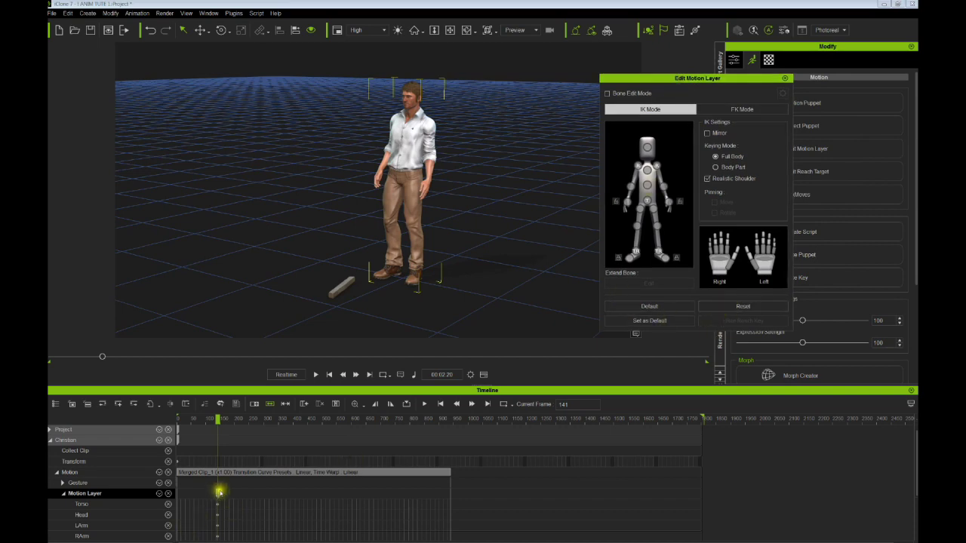
# Step: At frame 229, rotate the character's head down toward the wooden block on the ground
pyautogui.moveTo(217, 421); pyautogui.dragTo(251, 434)
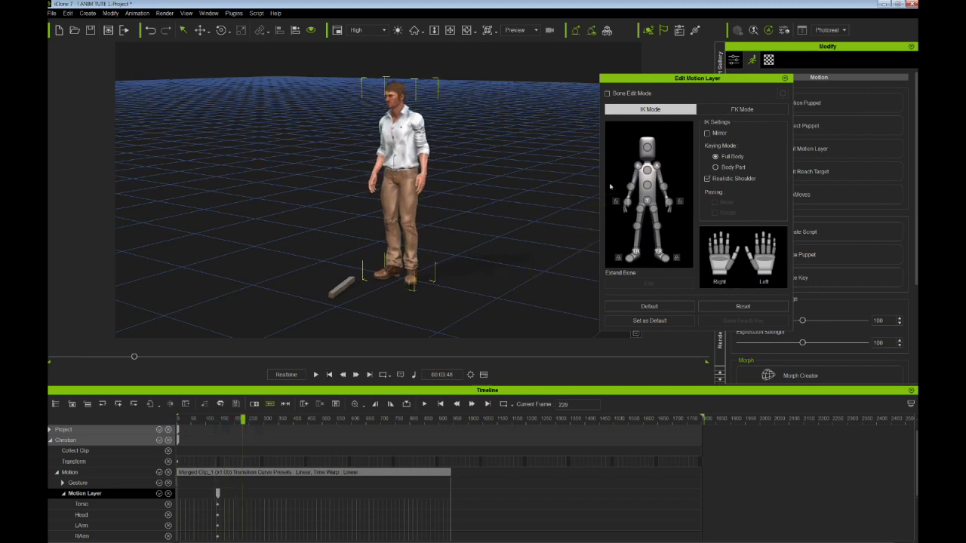
pyautogui.click(648, 149)
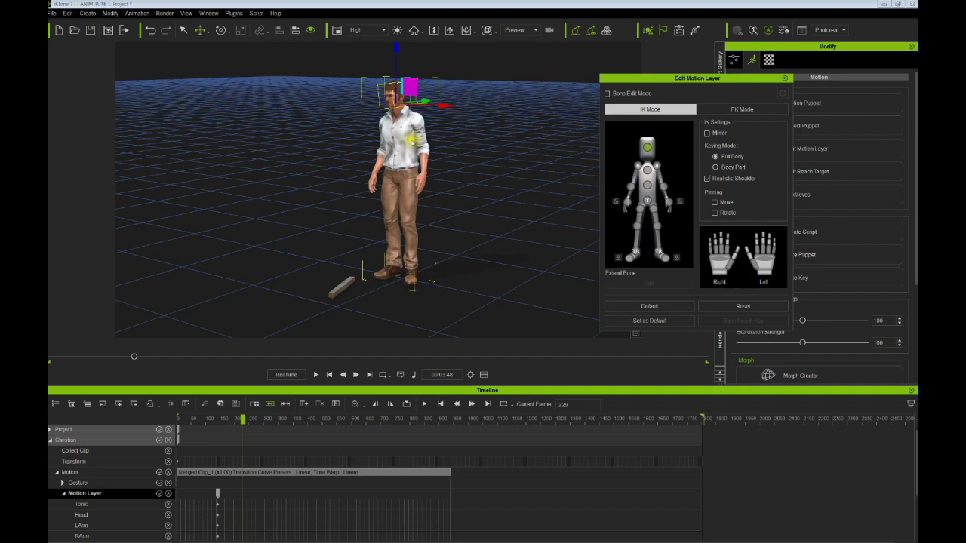
pyautogui.press('e')
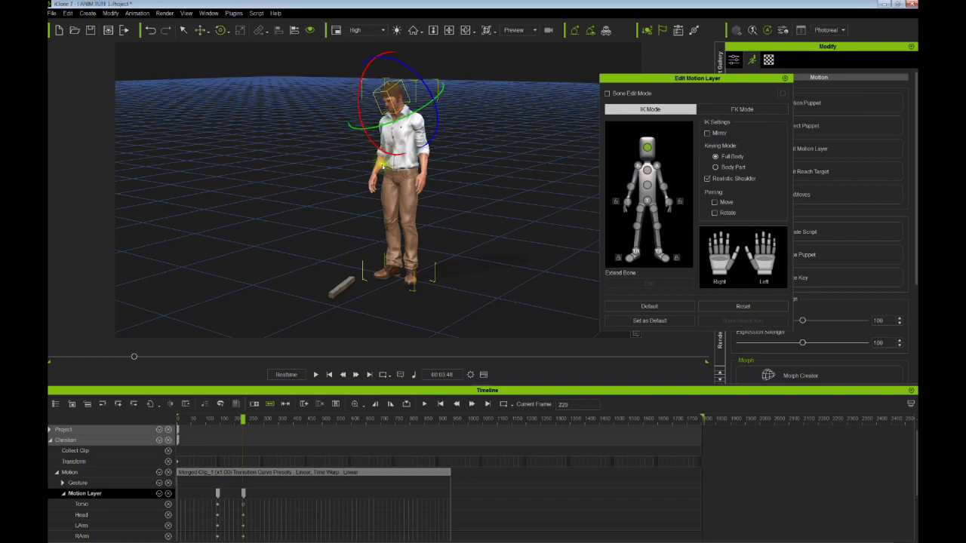
# Step: Play back the animation from the first Motion Layer key to check the head movement
pyautogui.click(219, 494)
pyautogui.press('space')
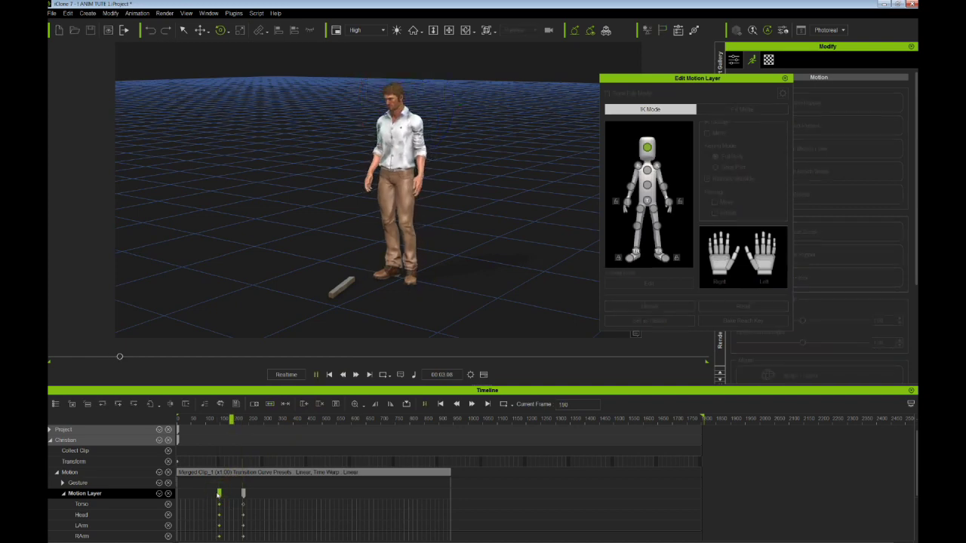
pyautogui.press('space')
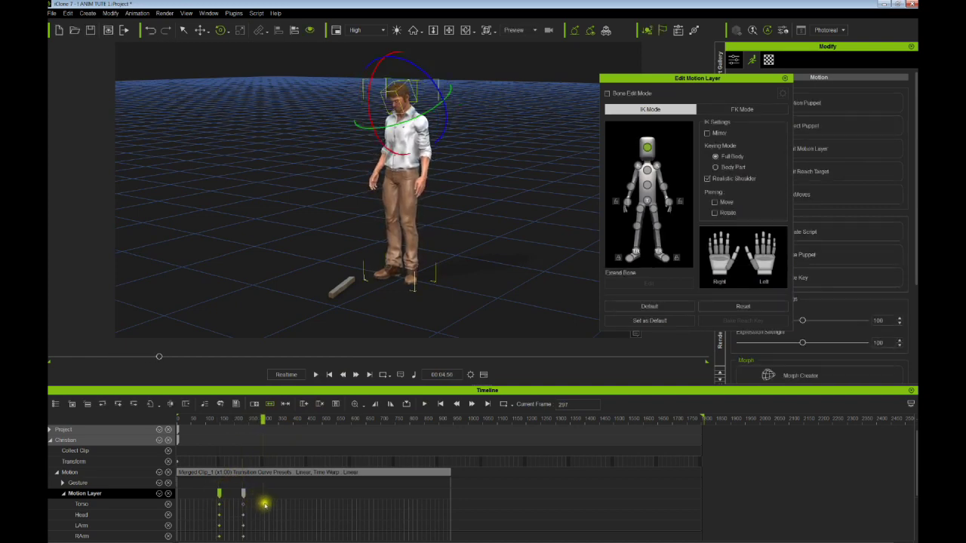
# Step: Add a Motion Layer key at frame 302 and lower the hips, shifting them slightly backward, so the knees bend
pyautogui.click(265, 505)
pyautogui.doubleClick(265, 506)
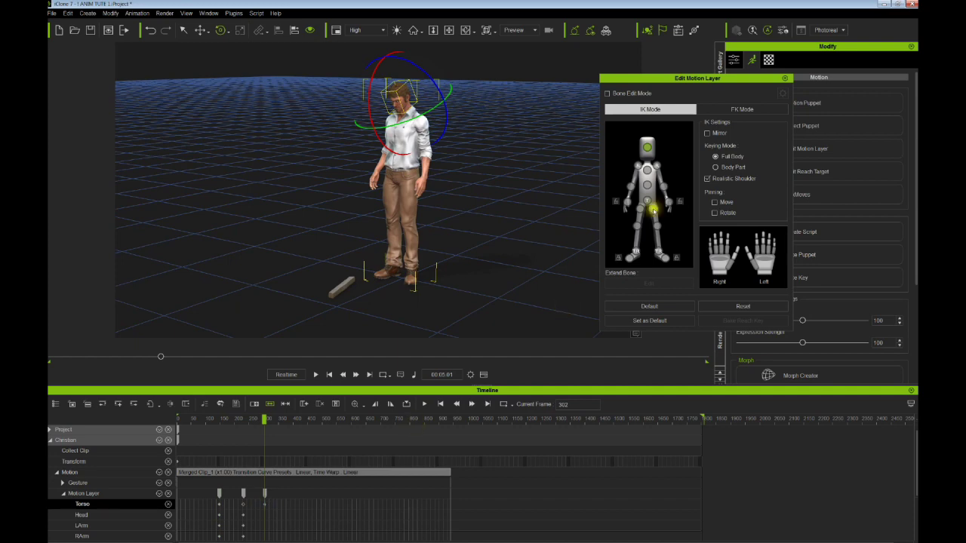
pyautogui.keyDown('alt'); pyautogui.moveTo(470, 194); pyautogui.dragTo(396, 213); pyautogui.keyUp('alt')
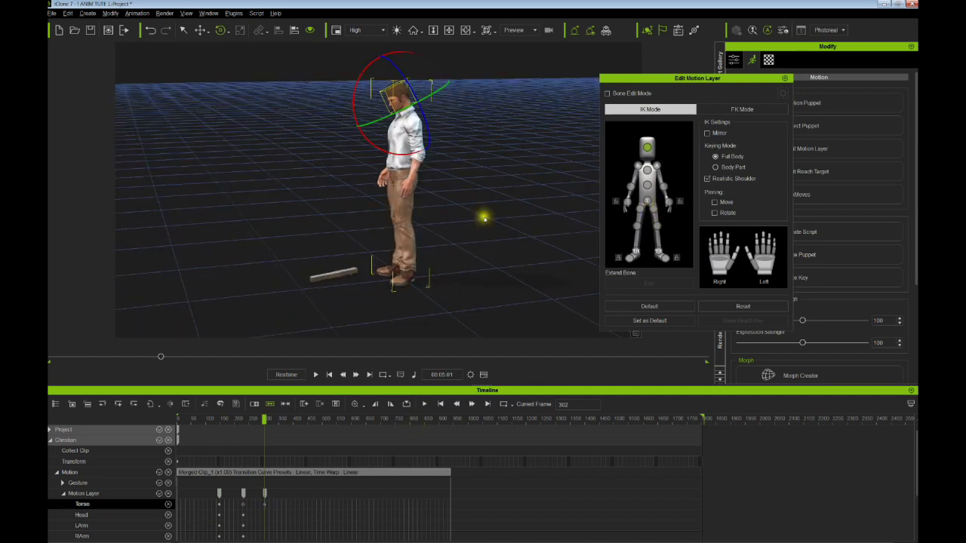
pyautogui.click(648, 200)
pyautogui.keyDown('alt'); pyautogui.moveTo(505, 220); pyautogui.dragTo(466, 236); pyautogui.keyUp('alt')
pyautogui.press('w')
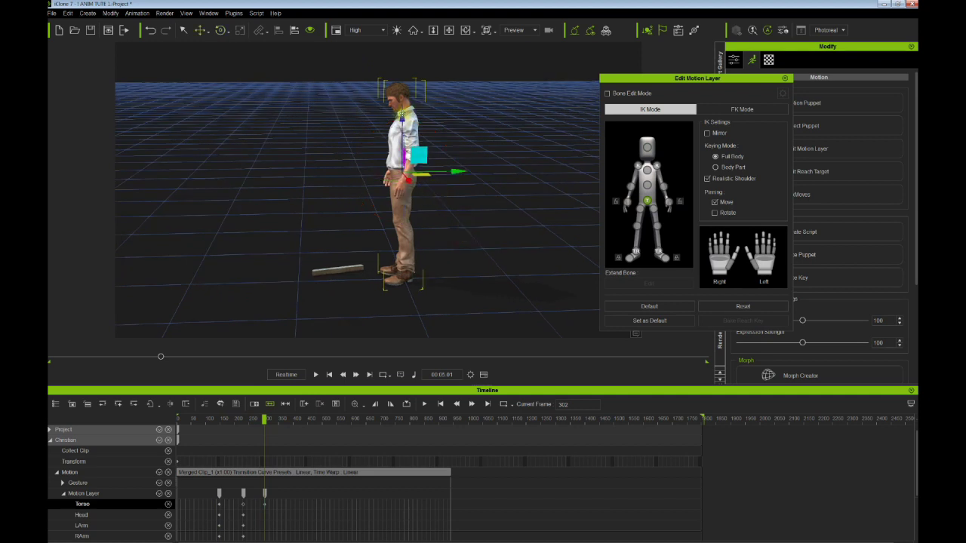
pyautogui.moveTo(402, 114); pyautogui.dragTo(403, 128)
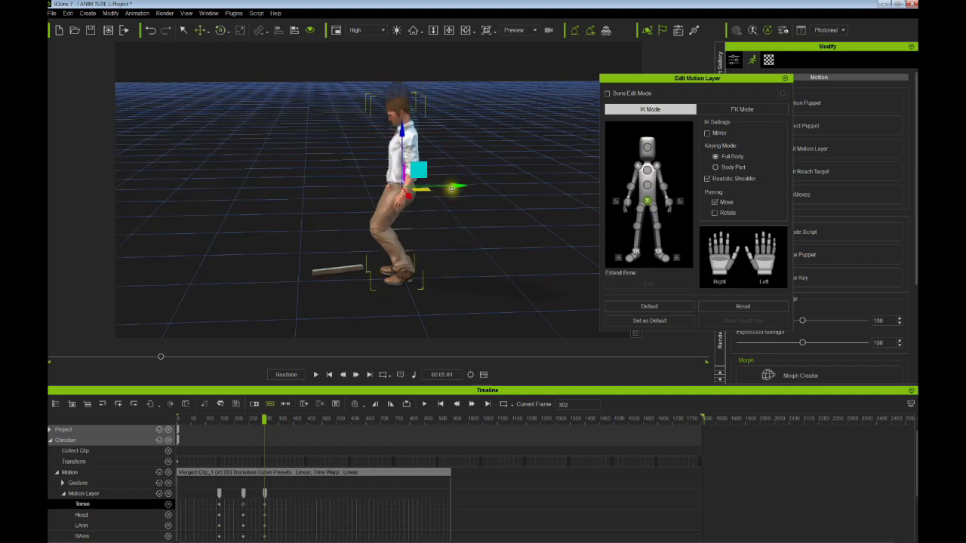
pyautogui.moveTo(452, 189); pyautogui.dragTo(456, 188)
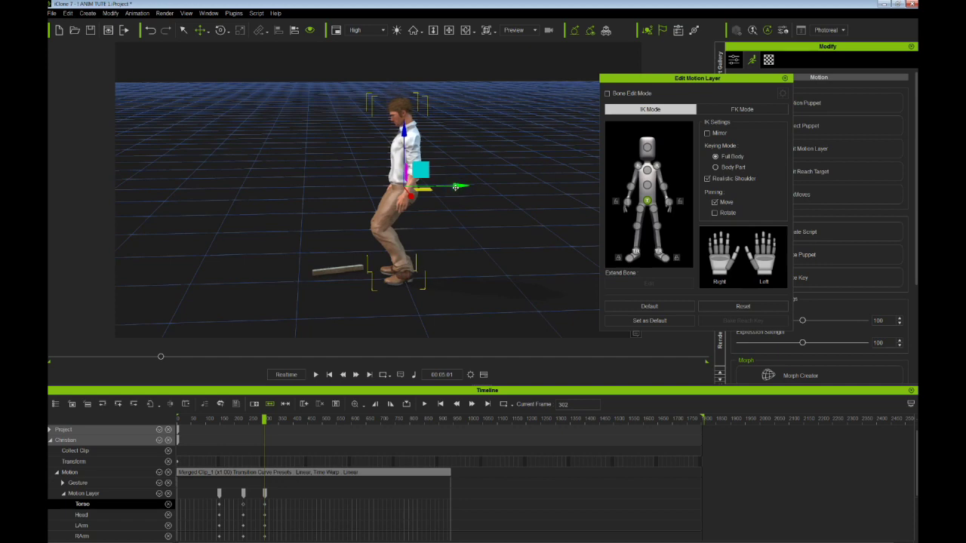
# Step: Rotate the lower torso forward at frame 302 so the character leans over the wooden block
pyautogui.press('e')
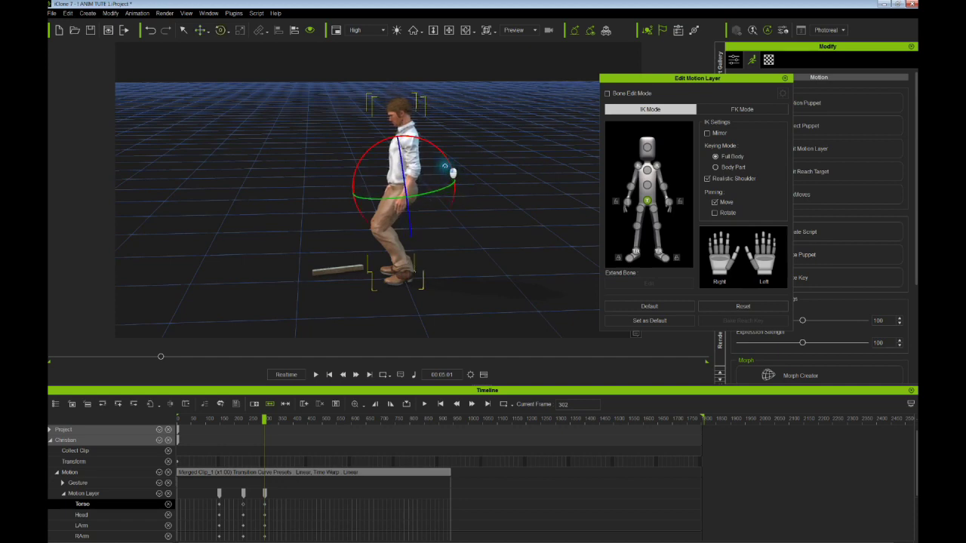
pyautogui.click(651, 187)
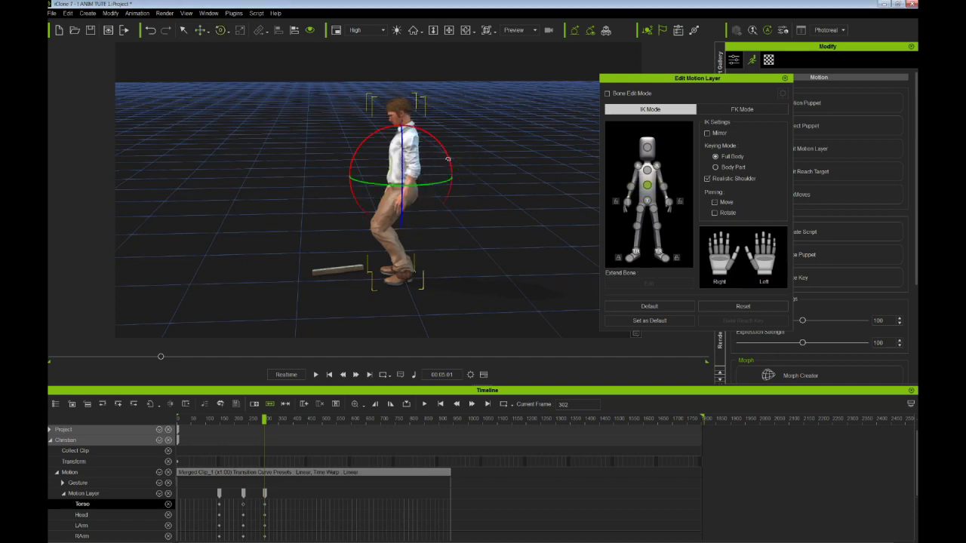
pyautogui.moveTo(466, 166); pyautogui.dragTo(449, 161)
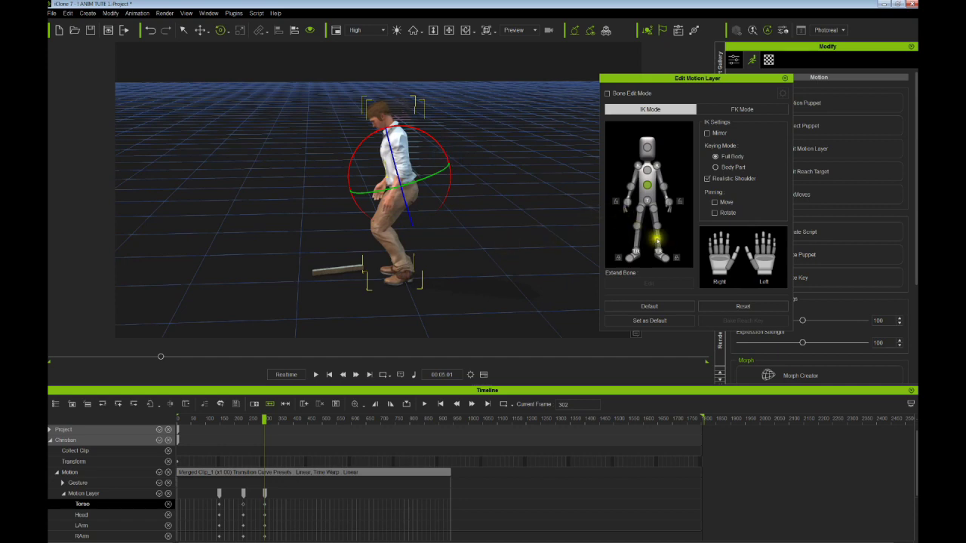
# Step: Move the character's left foot backward at frame 302
pyautogui.click(660, 254)
pyautogui.press('w')
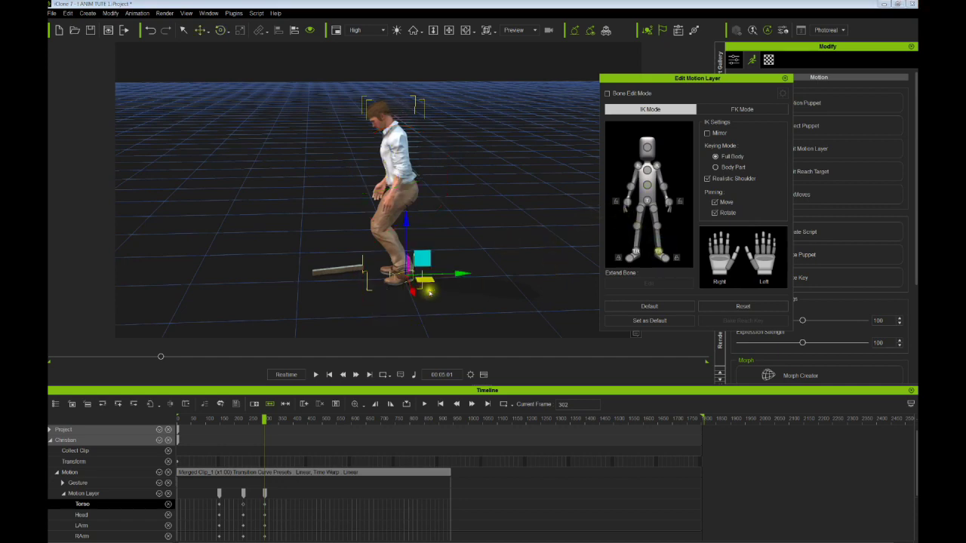
pyautogui.moveTo(462, 276); pyautogui.dragTo(482, 274)
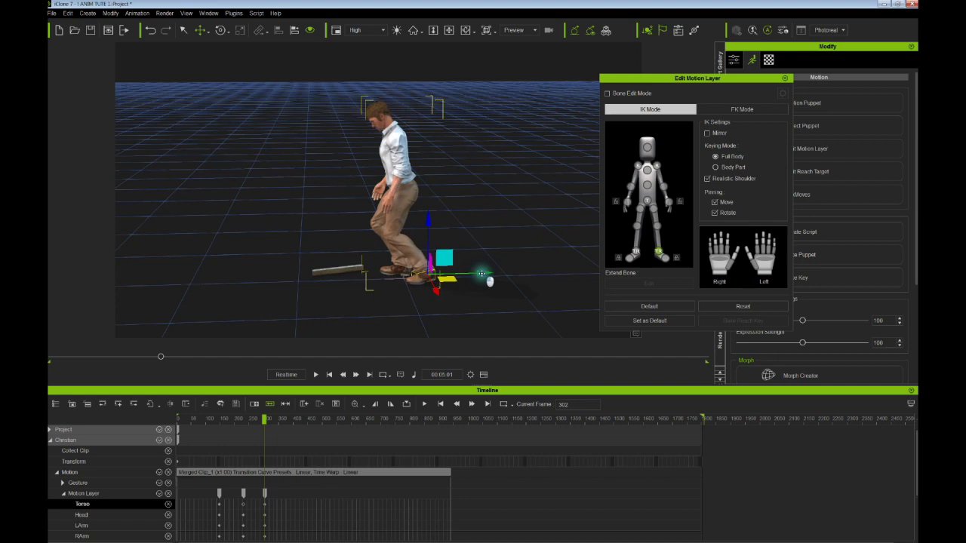
# Step: Play back the movement from the second Motion Layer key to check the crouching pose
pyautogui.click(242, 495)
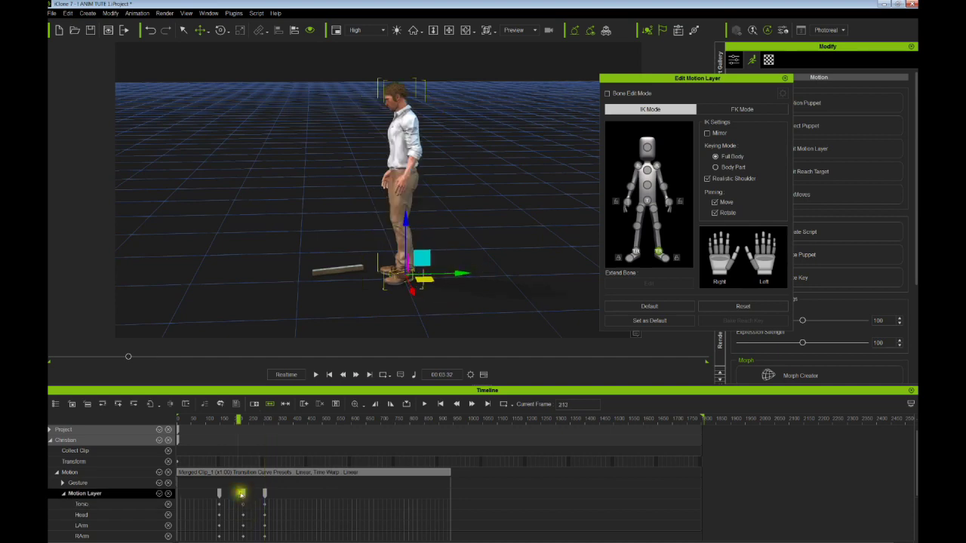
pyautogui.press('space')
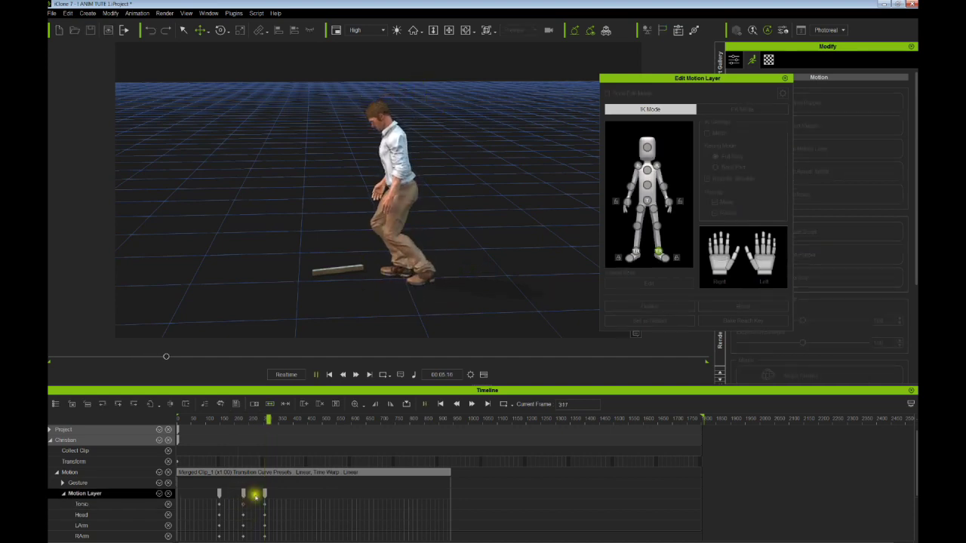
pyautogui.click(278, 499)
# Step: At frame 365, lower the character's hips further into a kneeling pose beside the wooden block
pyautogui.click(267, 502)
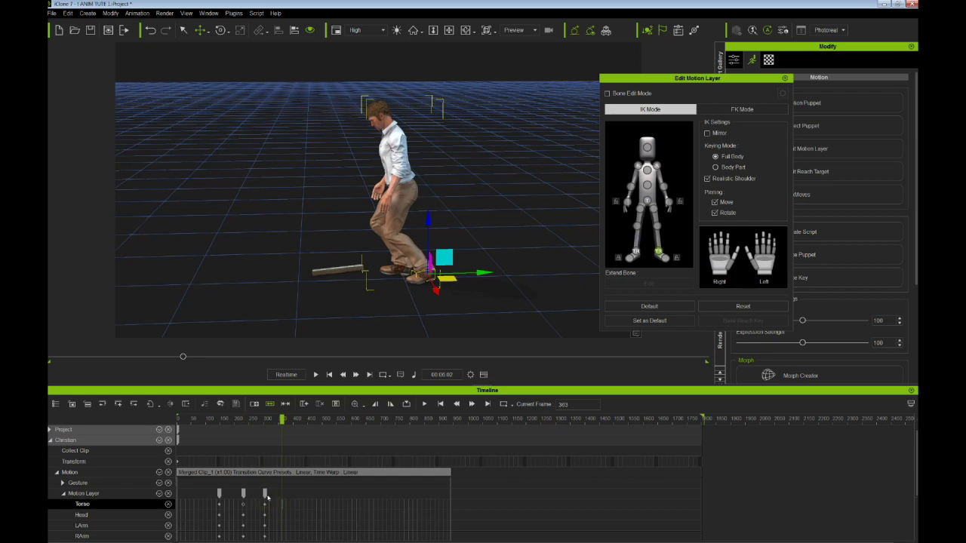
pyautogui.click(265, 494)
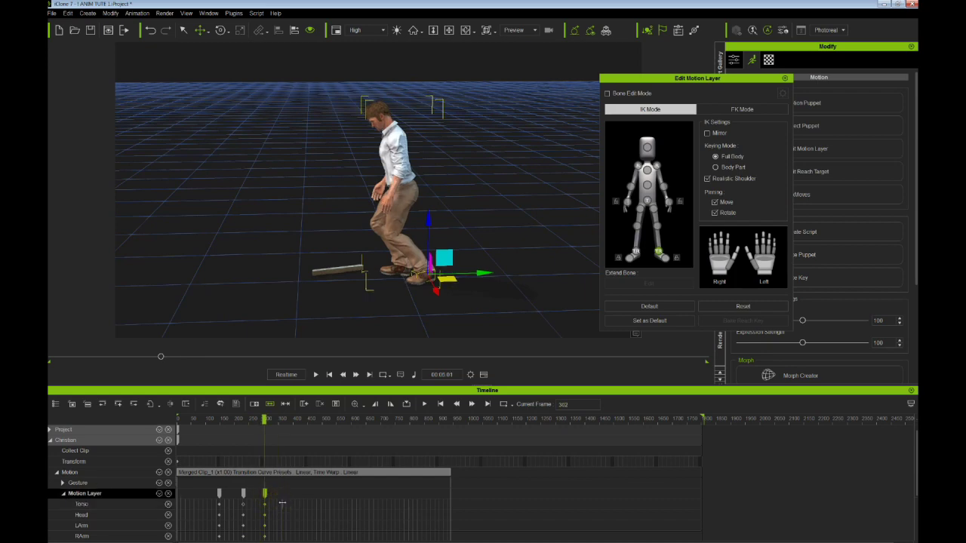
pyautogui.click(282, 502)
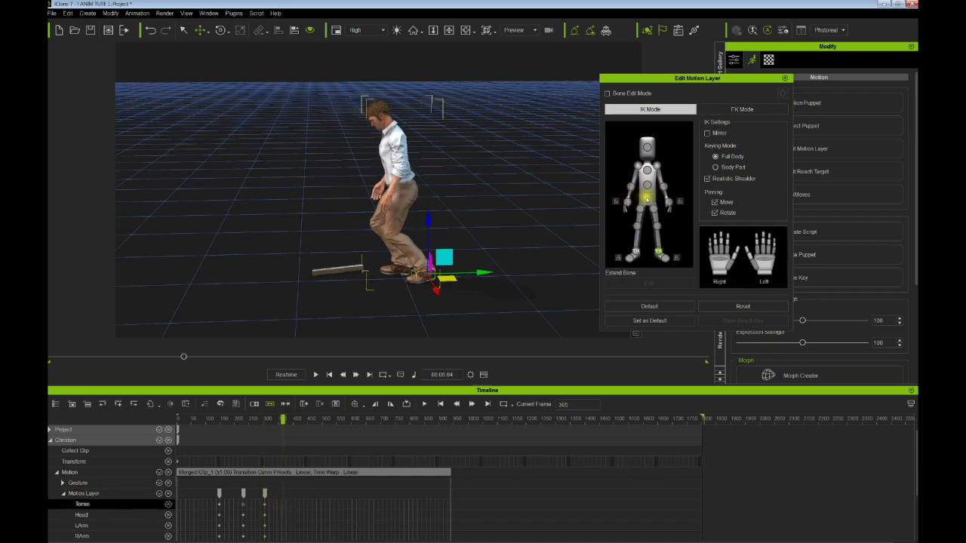
pyautogui.click(648, 201)
pyautogui.moveTo(403, 132); pyautogui.dragTo(405, 181)
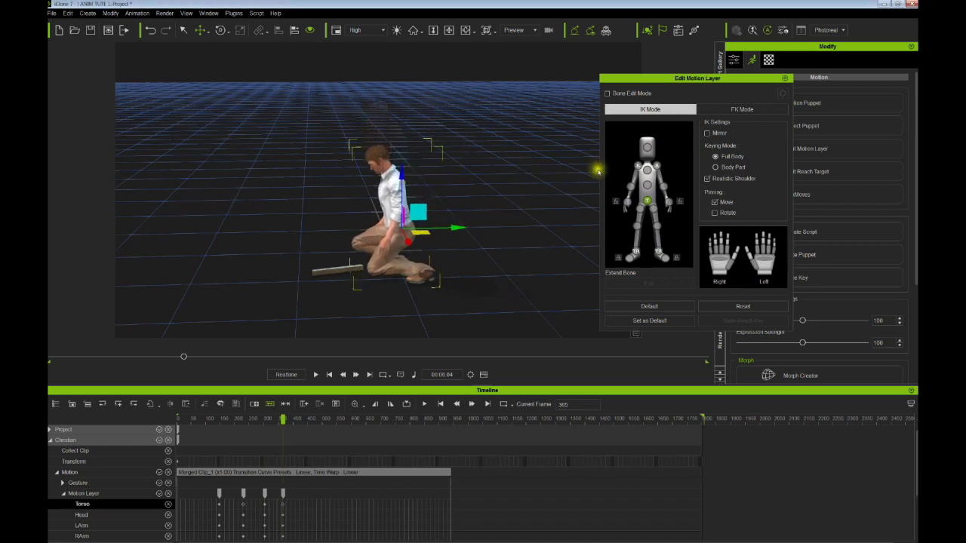
# Step: Rotate the lower torso and the chest forward at frame 365 so the kneeling character bends over the wooden block
pyautogui.click(647, 185)
pyautogui.press('e')
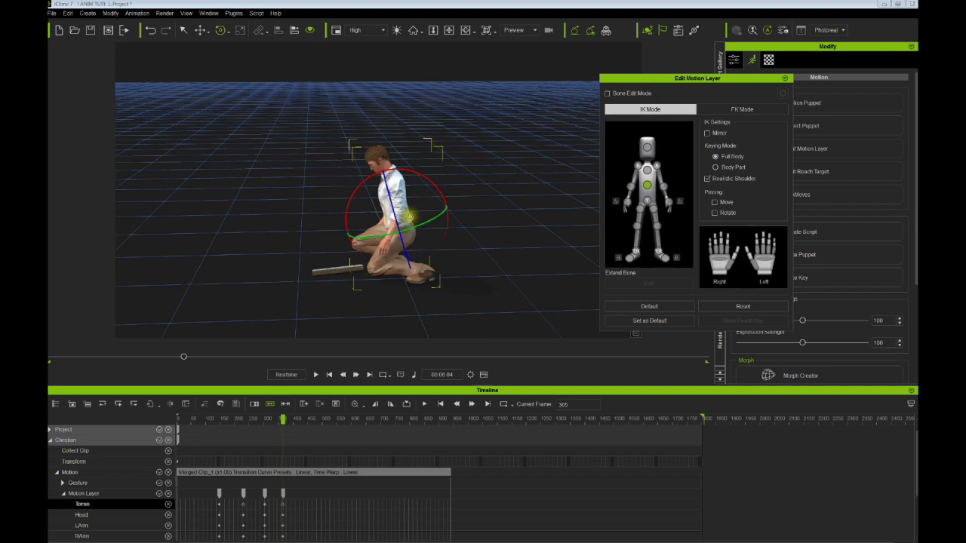
pyautogui.moveTo(432, 193)
pyautogui.mouseDown()
pyautogui.moveTo(425, 189)
pyautogui.moveTo(440, 194)
pyautogui.mouseUp()
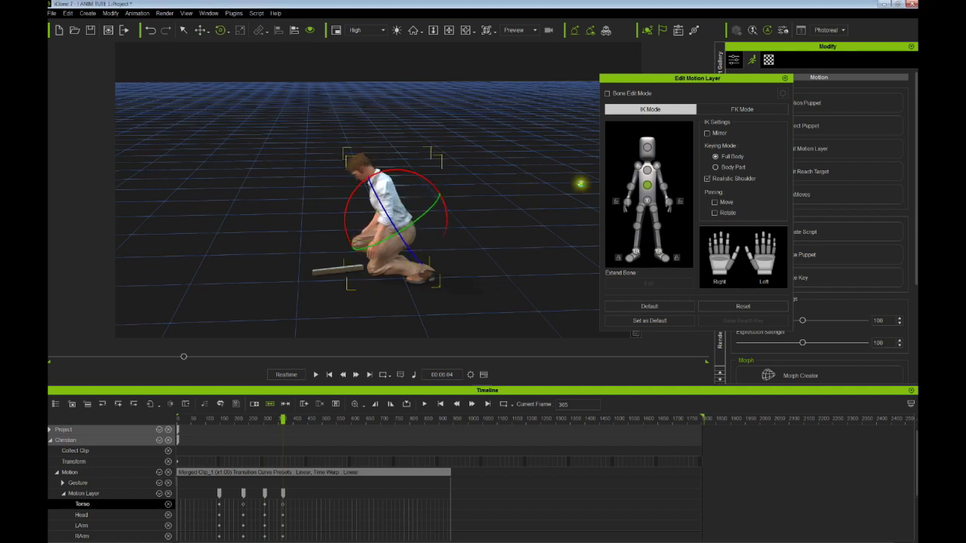
pyautogui.click(648, 174)
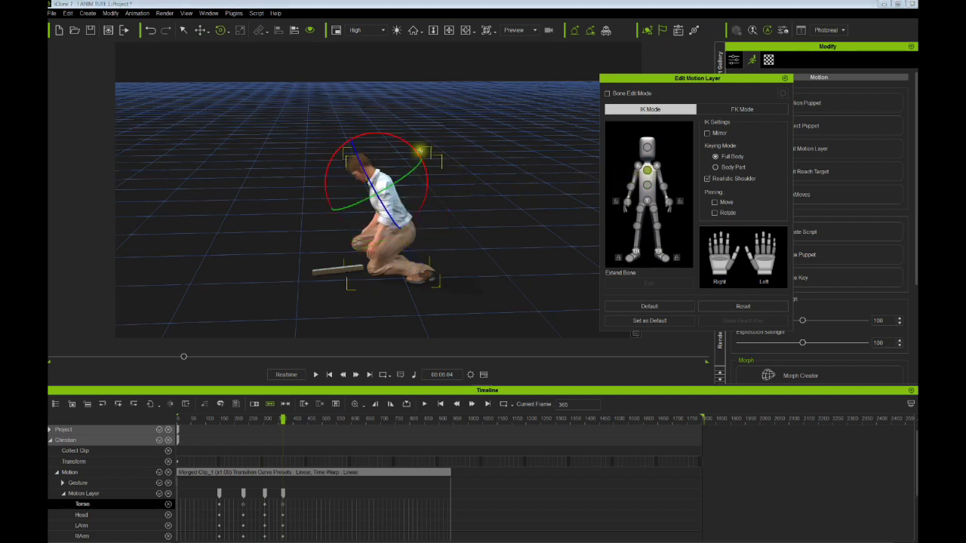
pyautogui.moveTo(423, 147); pyautogui.dragTo(413, 155)
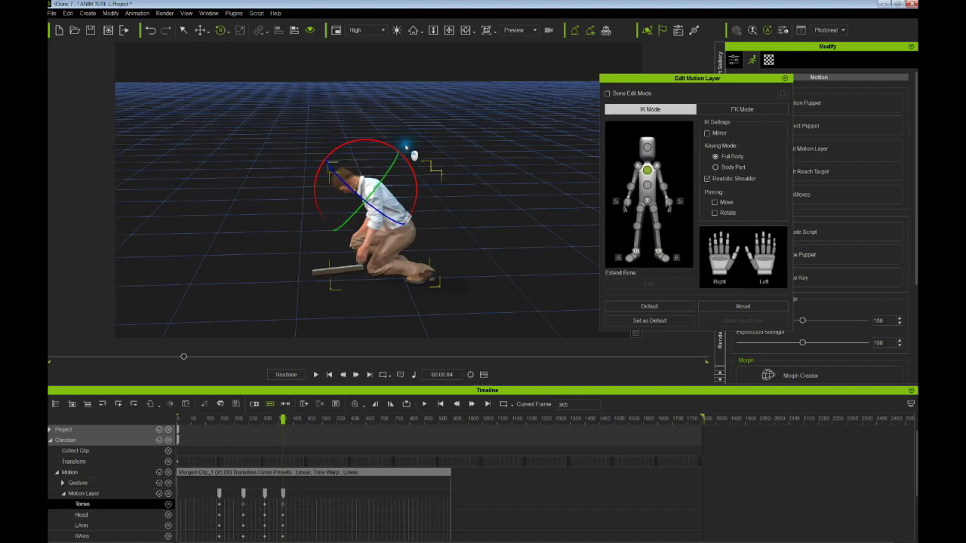
# Step: Rotate the left and right shoulders at frame 365 to bring the arms forward toward the wooden block
pyautogui.moveTo(325, 311); pyautogui.dragTo(384, 277, button='right')
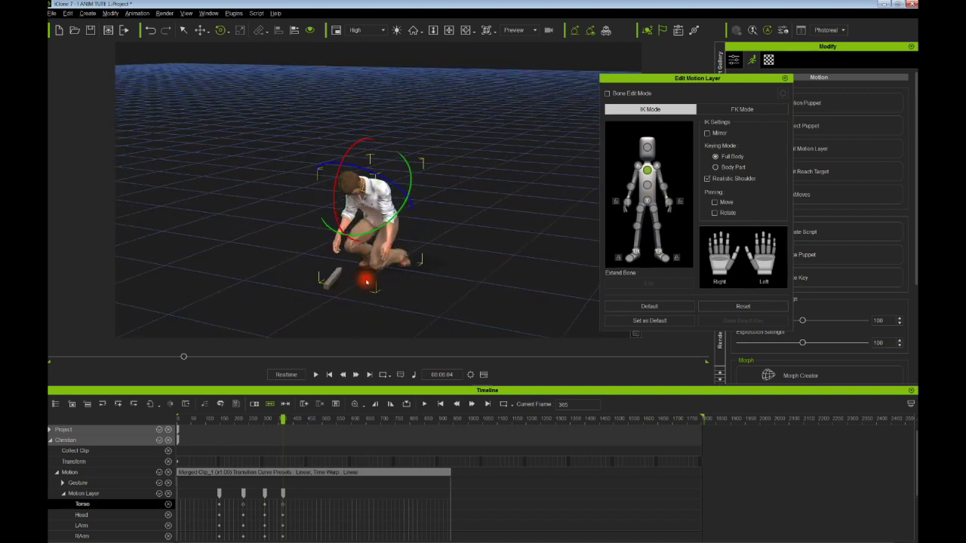
pyautogui.click(657, 165)
pyautogui.moveTo(447, 234); pyautogui.dragTo(350, 250, button='right')
pyautogui.moveTo(351, 231); pyautogui.dragTo(363, 239)
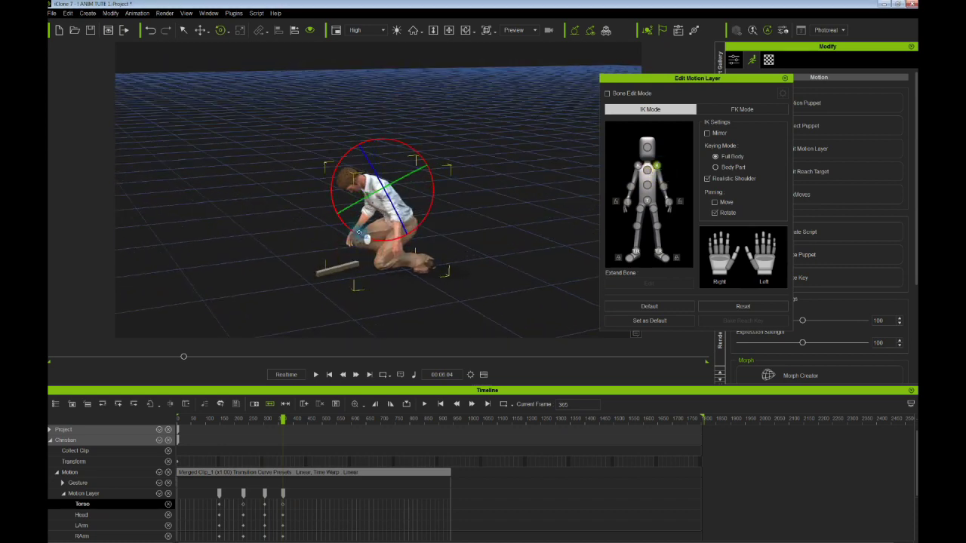
pyautogui.moveTo(384, 243); pyautogui.dragTo(523, 251, button='right')
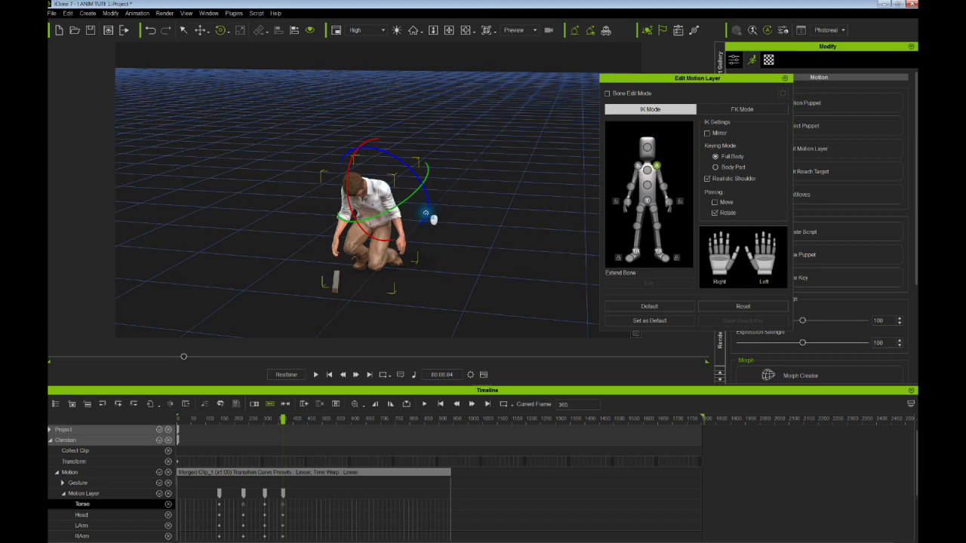
pyautogui.moveTo(443, 239); pyautogui.dragTo(361, 226, button='right')
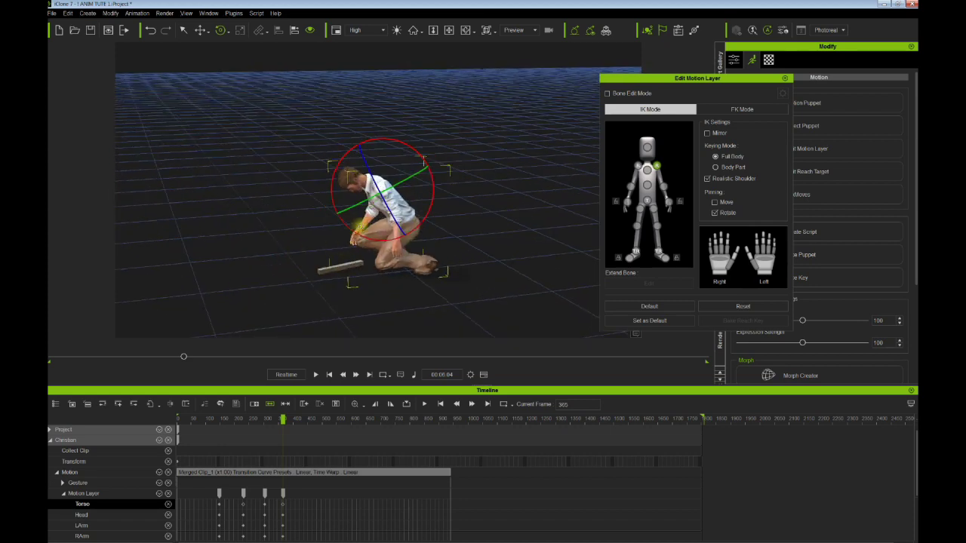
pyautogui.click(638, 165)
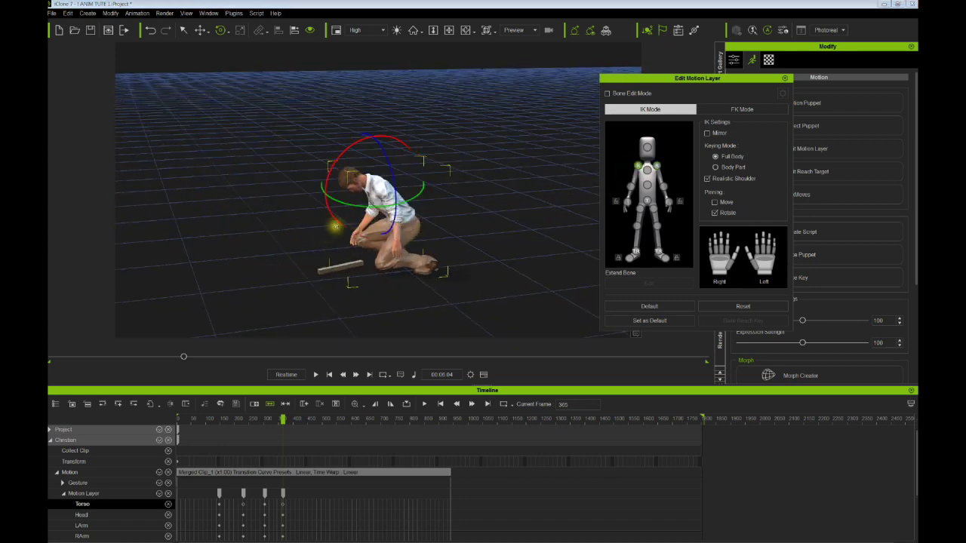
pyautogui.moveTo(335, 221); pyautogui.dragTo(437, 253, button='right')
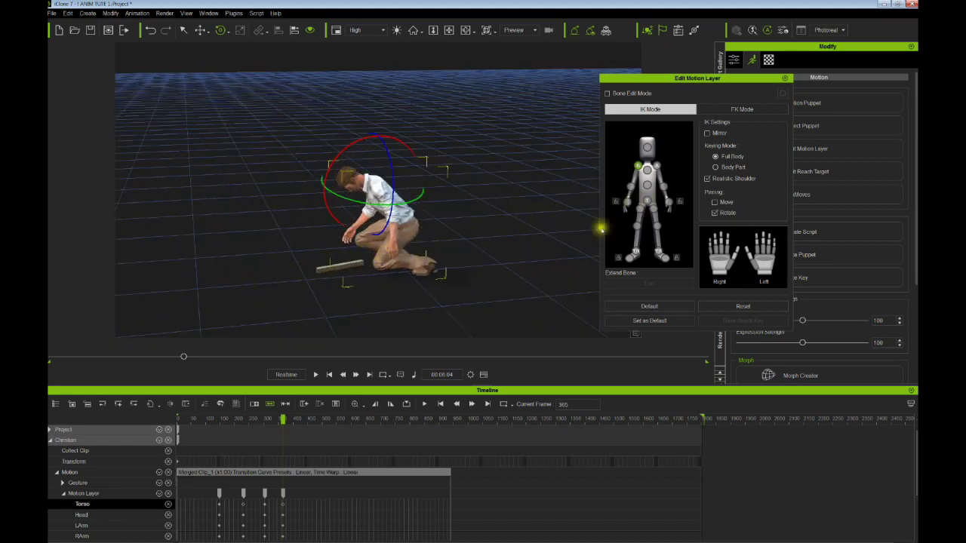
# Step: Move the hips slightly backward and lower them toward the floor at frame 365
pyautogui.click(647, 200)
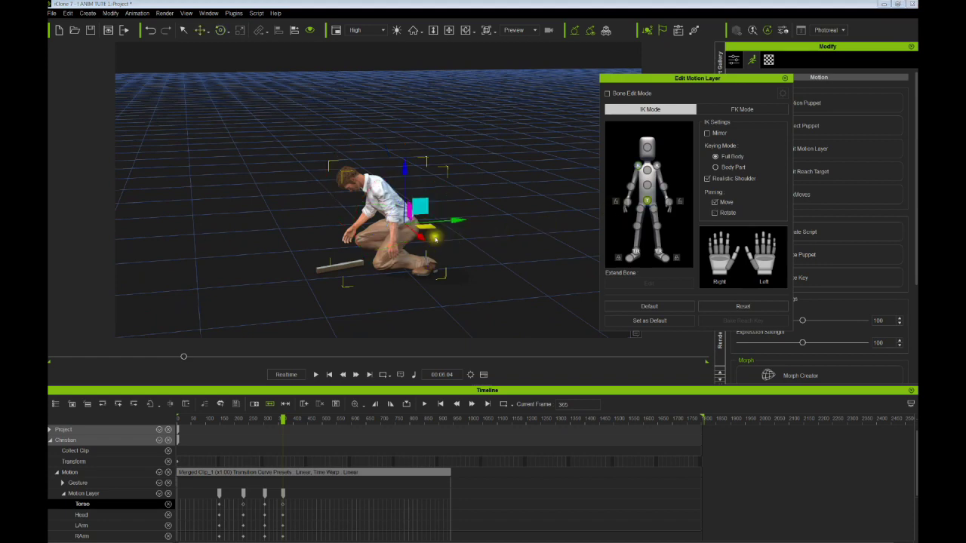
pyautogui.moveTo(453, 220); pyautogui.dragTo(457, 220)
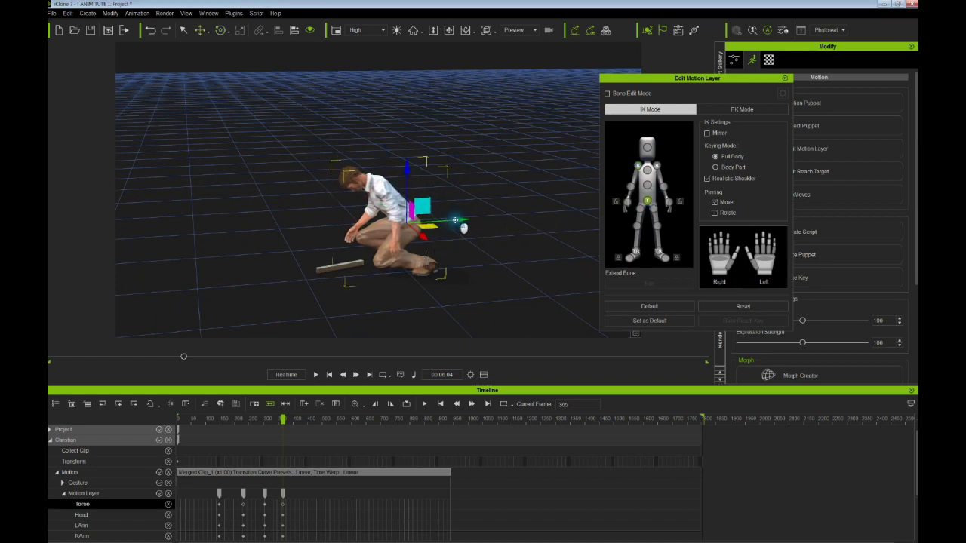
pyautogui.moveTo(407, 177); pyautogui.dragTo(403, 178)
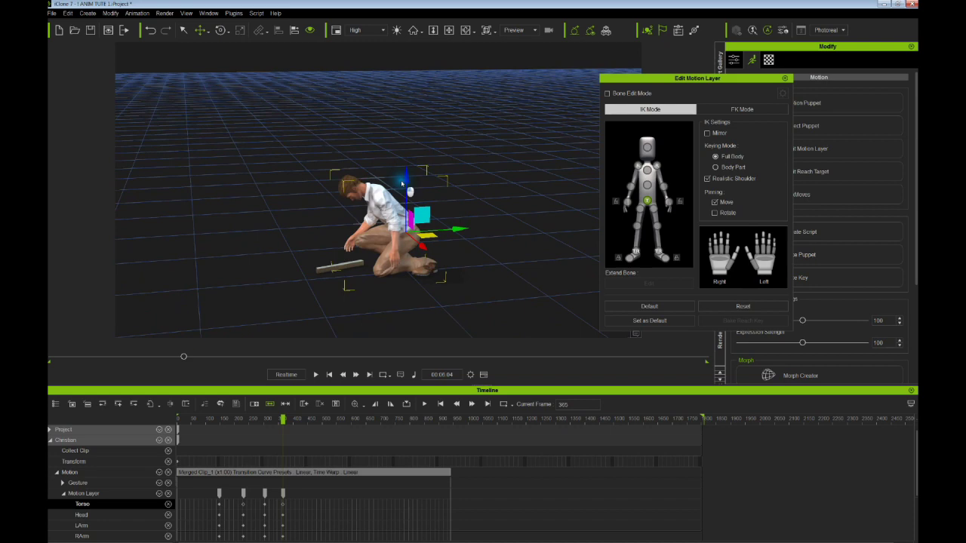
pyautogui.moveTo(328, 233); pyautogui.dragTo(295, 218, button='right')
pyautogui.moveTo(387, 280); pyautogui.dragTo(414, 336, button='right')
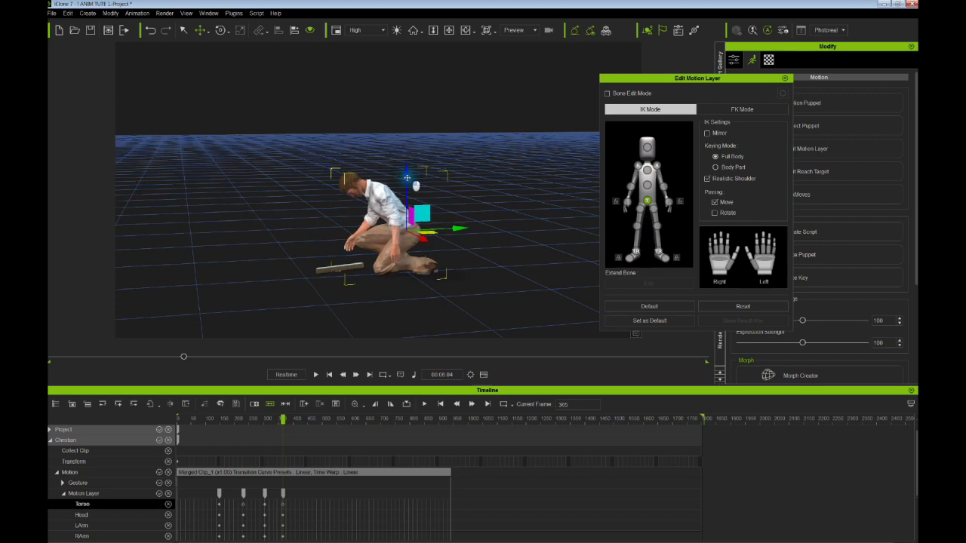
# Step: Rotate the lower torso further forward so the character's hands come closer to the block
pyautogui.moveTo(320, 251); pyautogui.dragTo(347, 296, button='right')
pyautogui.click(646, 183)
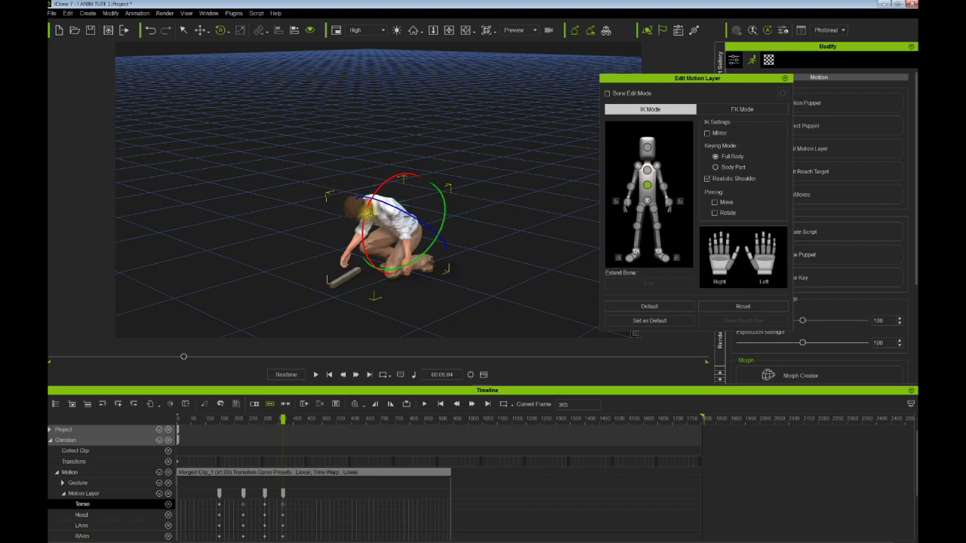
pyautogui.moveTo(393, 268); pyautogui.dragTo(451, 259, button='right')
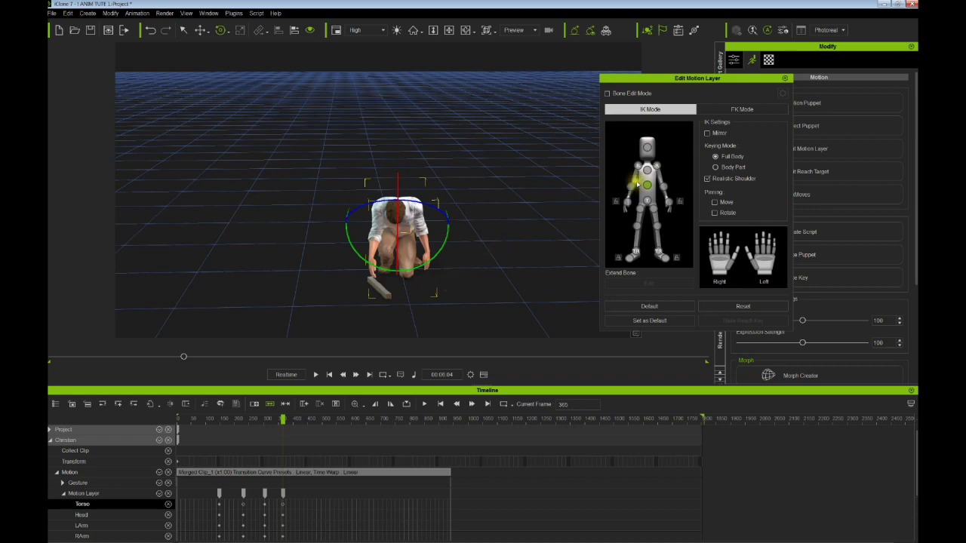
# Step: Rotate the right shoulder and move it down at frame 365 so the right hand reaches the wooden block
pyautogui.click(637, 166)
pyautogui.moveTo(398, 252); pyautogui.dragTo(511, 254, button='right')
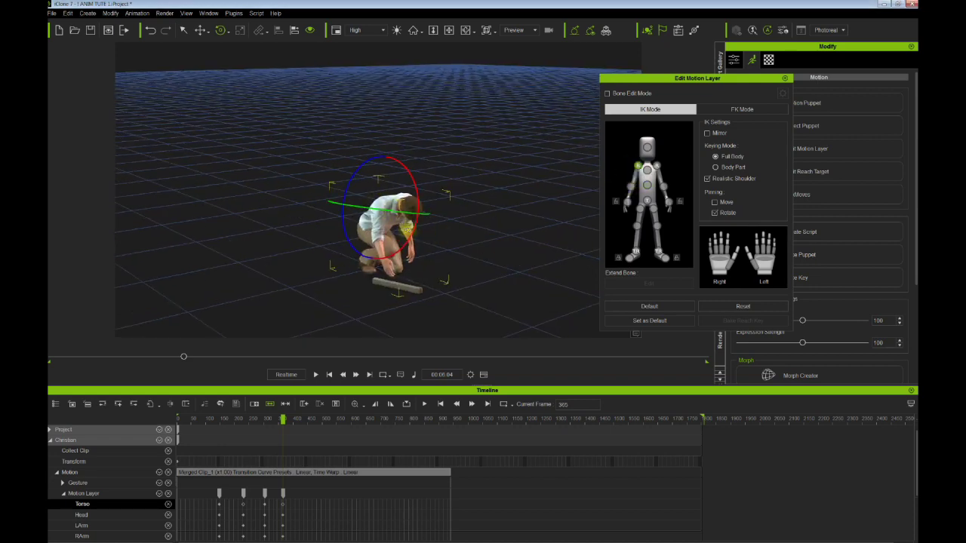
pyautogui.moveTo(408, 228); pyautogui.dragTo(412, 229)
pyautogui.click(632, 186)
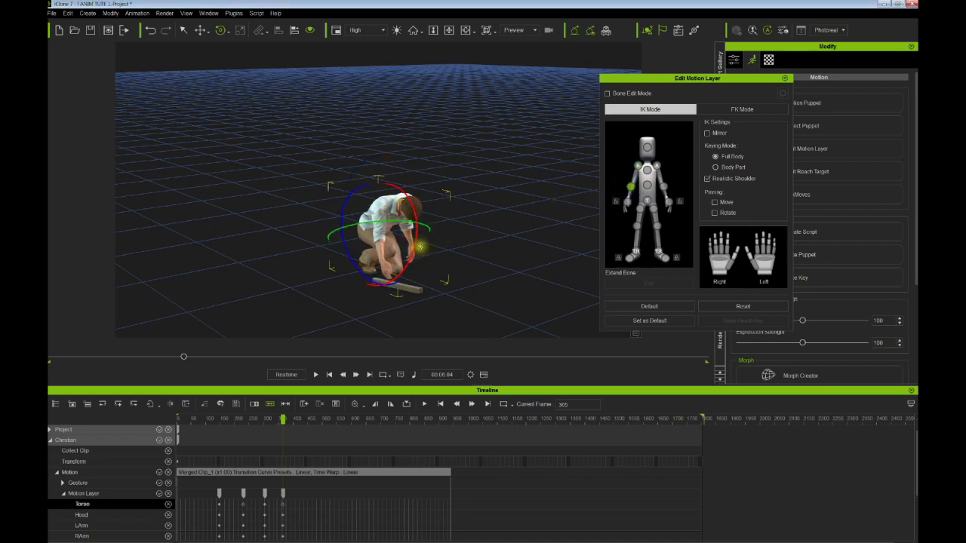
pyautogui.click(638, 165)
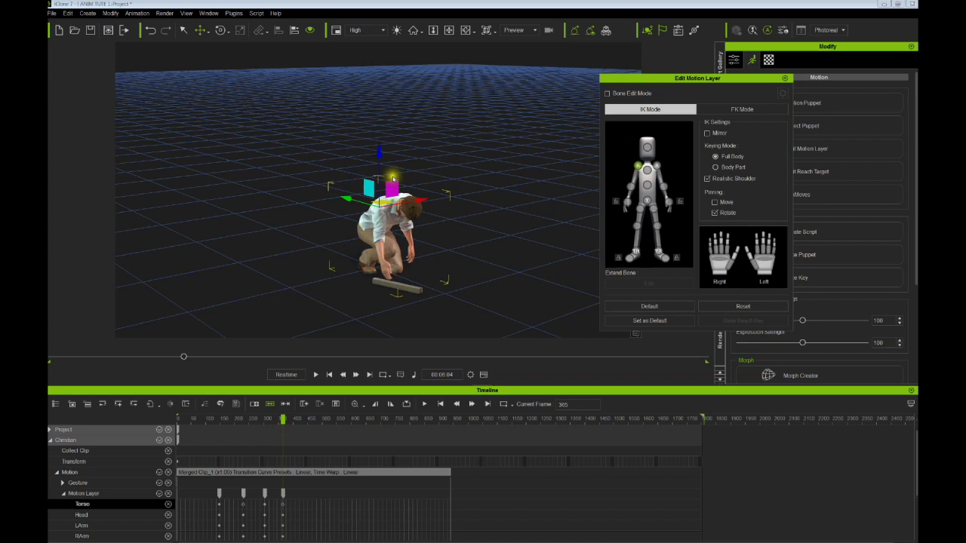
pyautogui.moveTo(380, 152); pyautogui.dragTo(379, 159)
pyautogui.moveTo(442, 227); pyautogui.dragTo(319, 237, button='right')
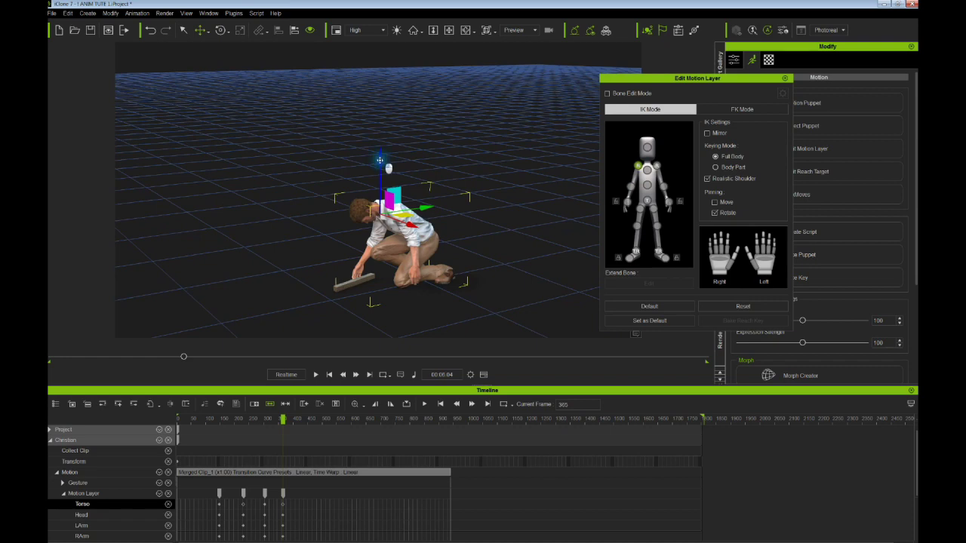
pyautogui.moveTo(379, 160); pyautogui.dragTo(380, 162)
pyautogui.moveTo(358, 202); pyautogui.dragTo(424, 210, button='right')
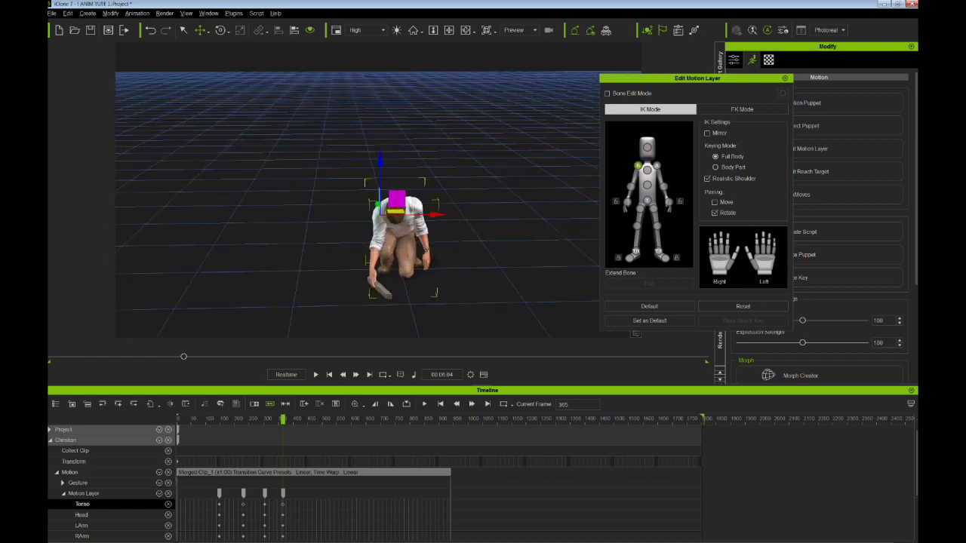
# Step: Shift the hips slightly sideways toward the block and fine-tune the forward rotation of the lower torso
pyautogui.click(647, 201)
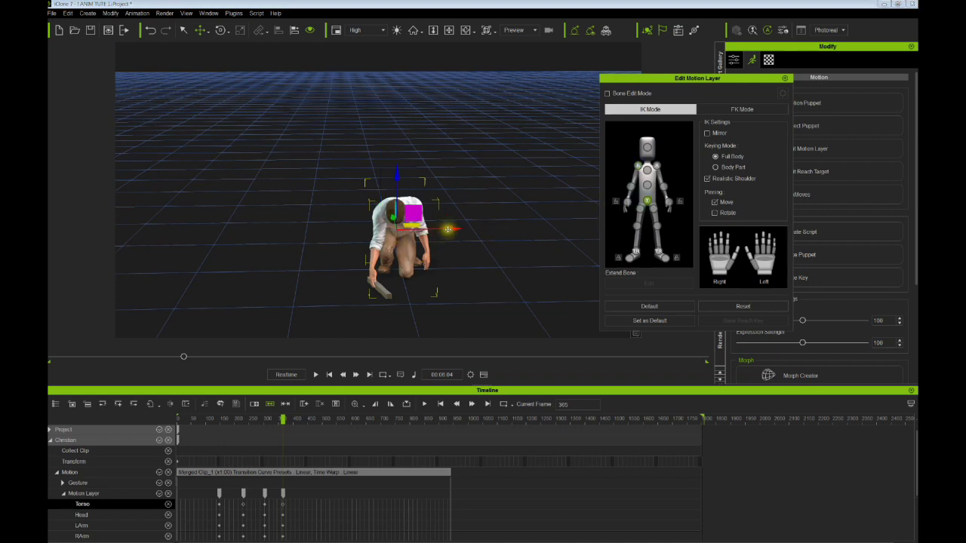
pyautogui.moveTo(448, 229); pyautogui.dragTo(446, 229)
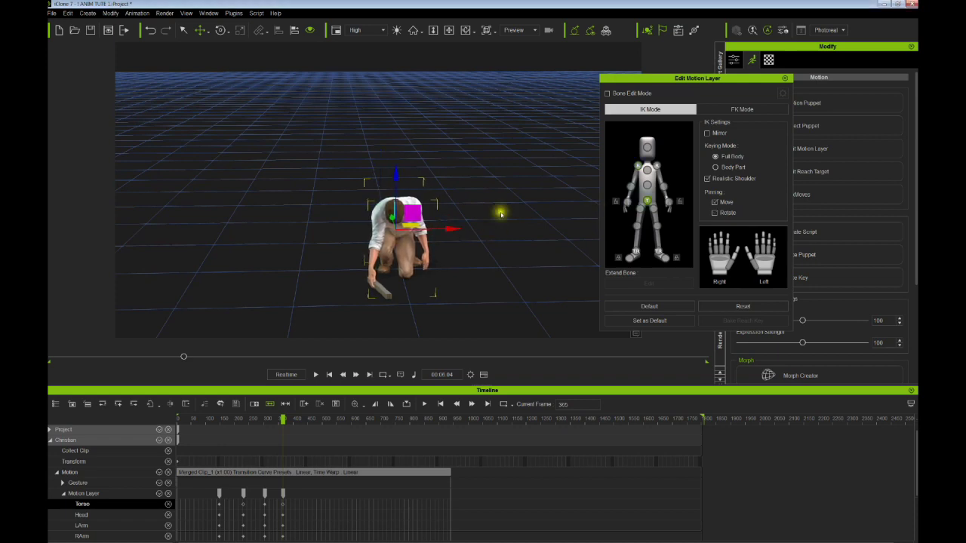
pyautogui.click(647, 185)
pyautogui.moveTo(380, 277); pyautogui.dragTo(275, 286, button='right')
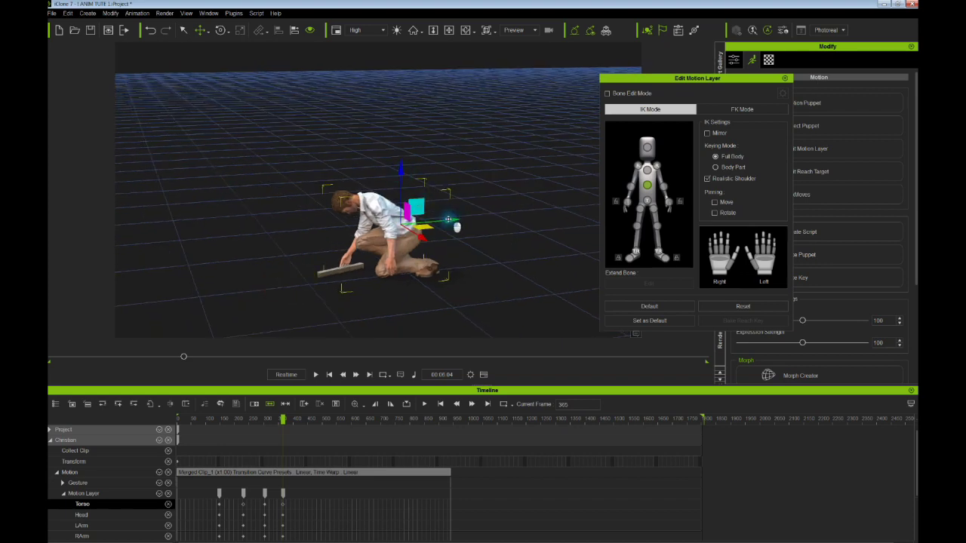
pyautogui.press('e')
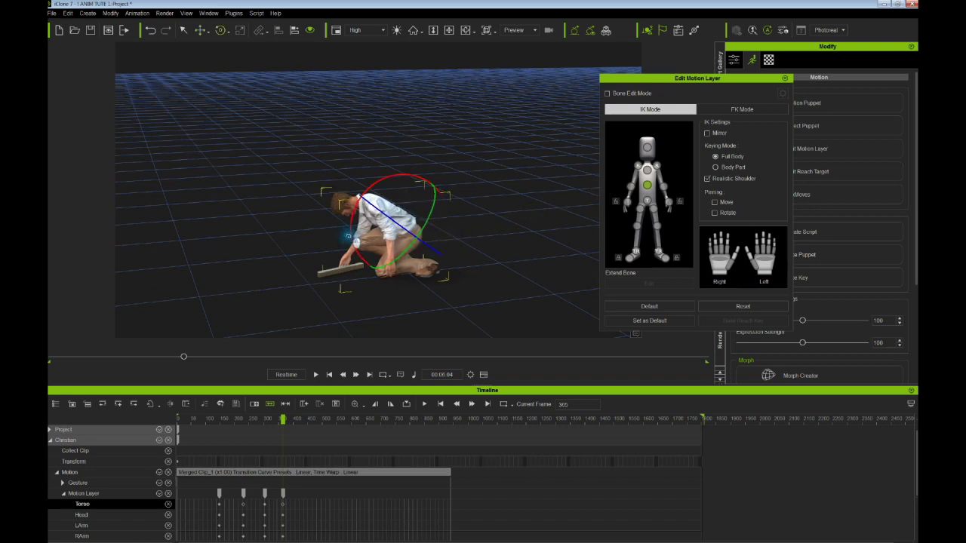
pyautogui.moveTo(349, 237); pyautogui.dragTo(348, 238)
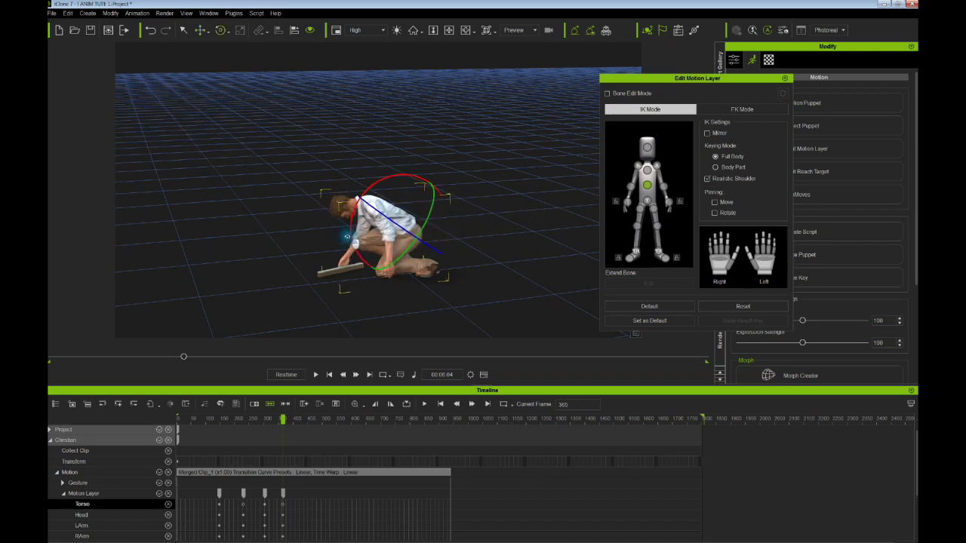
# Step: Rotate the left shoulder at frame 365 to adjust how the left arm hangs beside the knee
pyautogui.moveTo(379, 266); pyautogui.dragTo(554, 235, button='right')
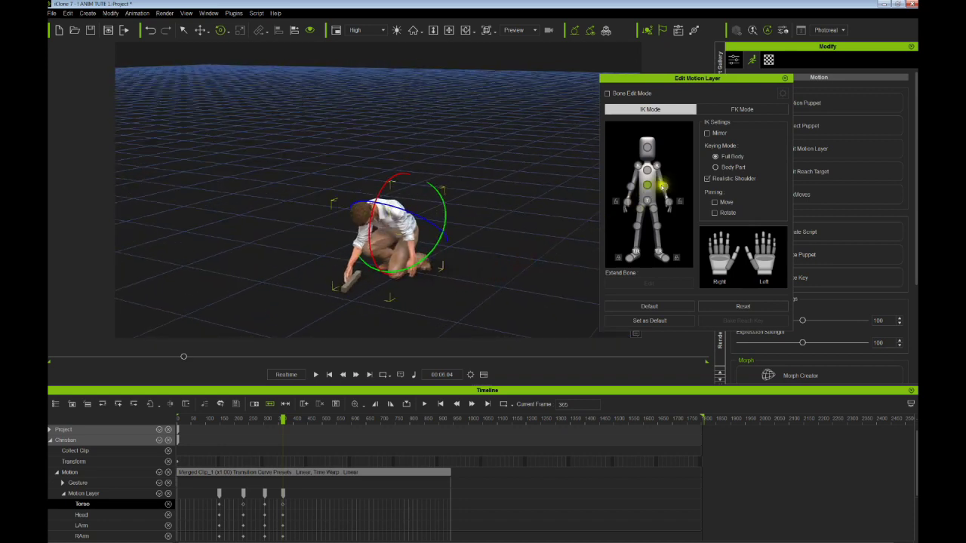
pyautogui.click(658, 169)
pyautogui.click(658, 166)
pyautogui.moveTo(363, 252); pyautogui.dragTo(370, 253, button='right')
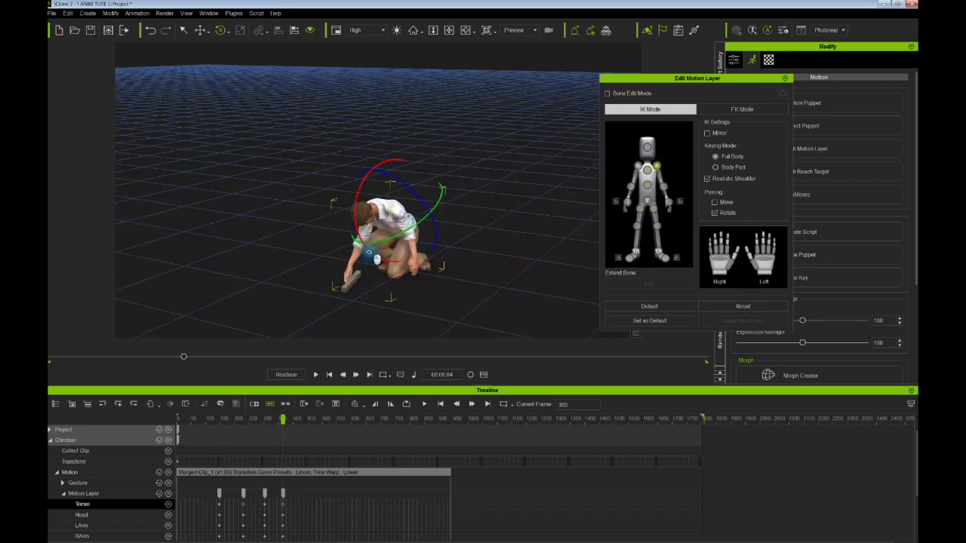
pyautogui.moveTo(471, 267); pyautogui.dragTo(352, 269, button='right')
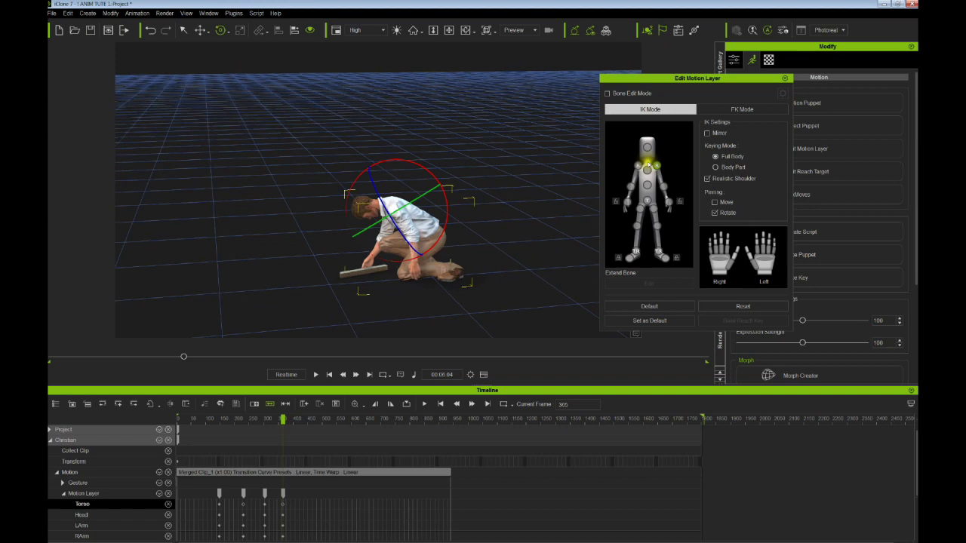
# Step: Rotate the head at frame 365 so the character looks toward his right hand and the wooden block
pyautogui.click(646, 149)
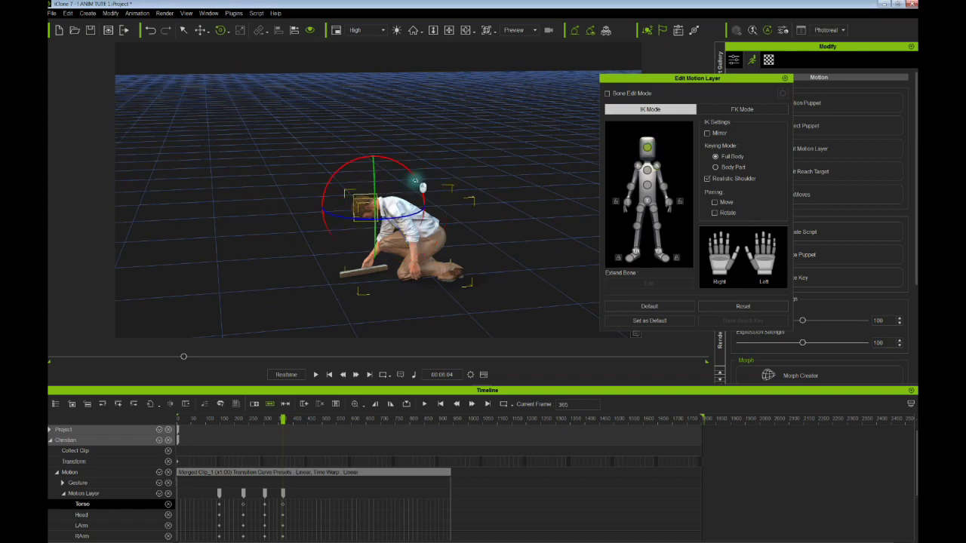
pyautogui.moveTo(425, 188); pyautogui.dragTo(373, 239, button='right')
pyautogui.moveTo(373, 238); pyautogui.dragTo(381, 241)
pyautogui.moveTo(369, 239); pyautogui.dragTo(305, 261, button='right')
pyautogui.moveTo(373, 276); pyautogui.dragTo(438, 284, button='right')
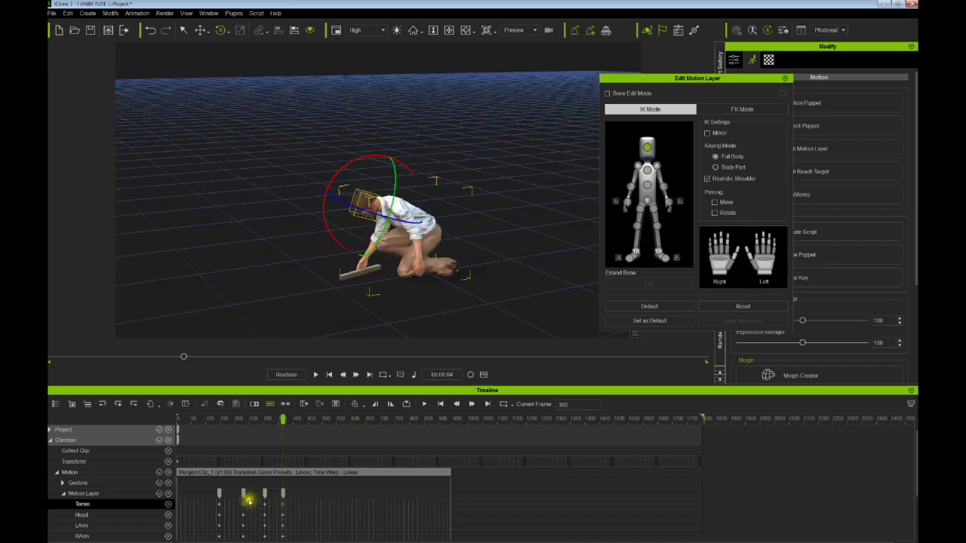
# Step: Move the last motion layer keys earlier to speed up the kneel, placing the block-reaching key at frame 319, and preview it
pyautogui.press('space')
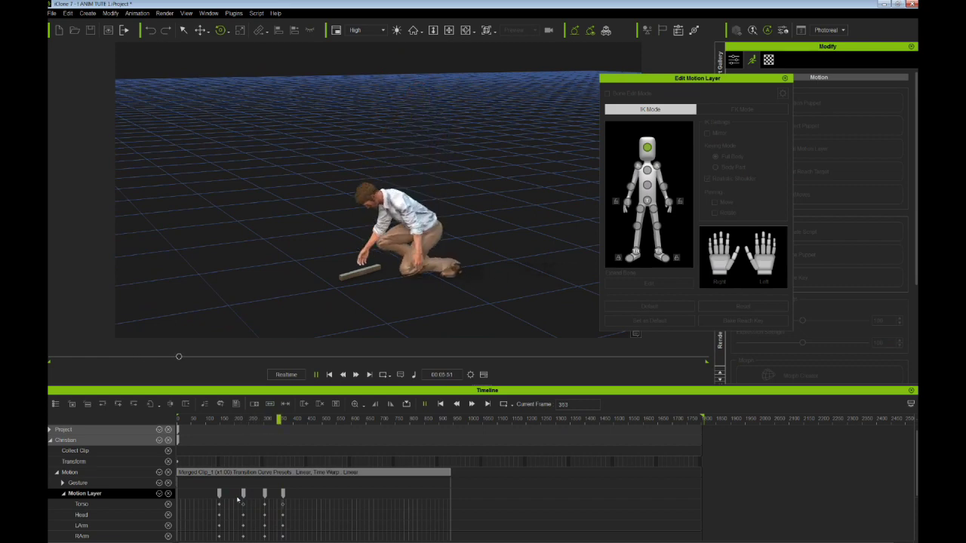
pyautogui.click(281, 496)
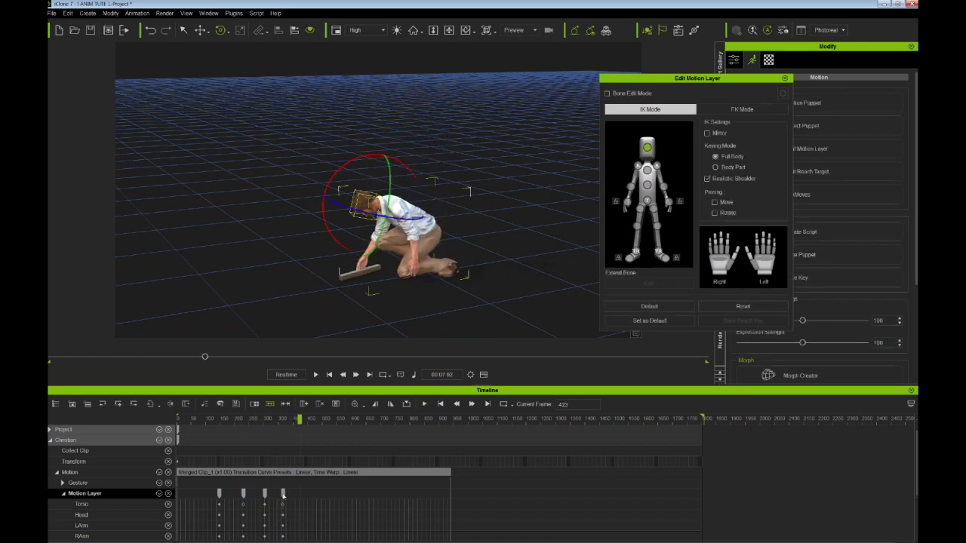
pyautogui.moveTo(266, 496); pyautogui.dragTo(261, 496)
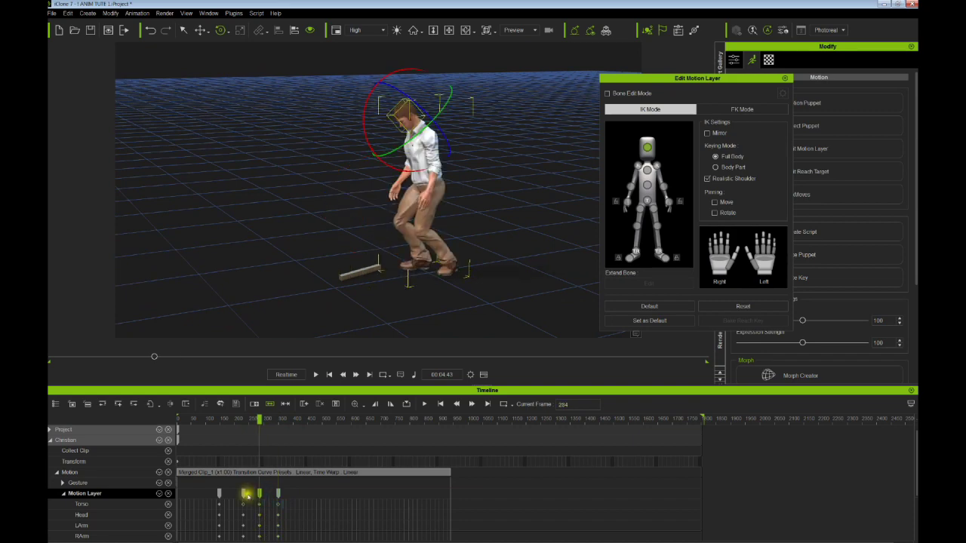
pyautogui.click(243, 494)
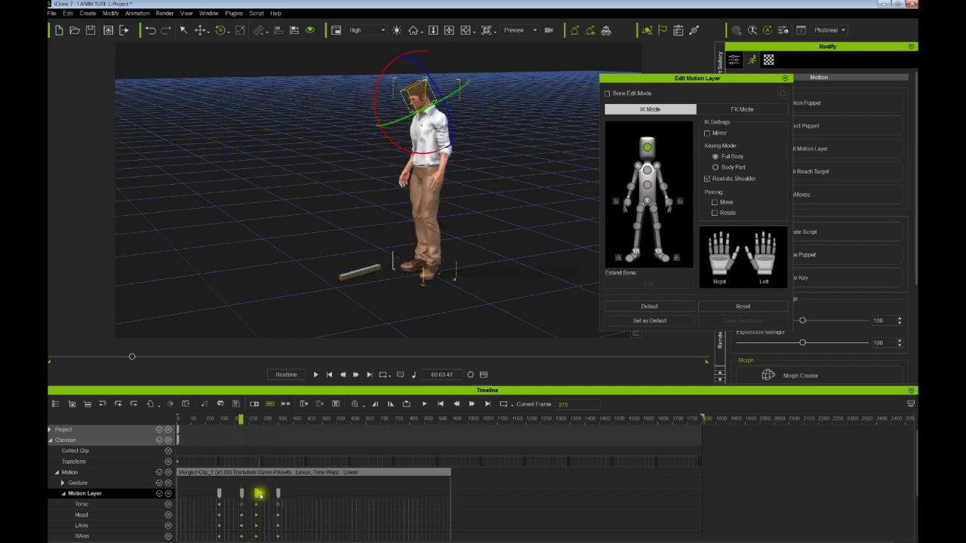
pyautogui.click(259, 495)
pyautogui.press('space')
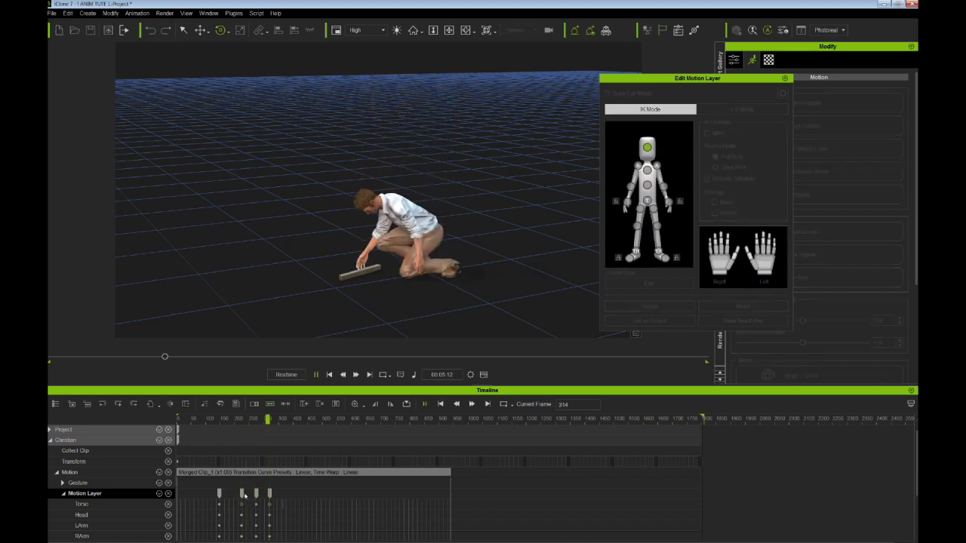
pyautogui.press('space')
# Step: Copy the half-crouch motion layer key to about frame 407 so the character starts rising after the reach, and preview it
pyautogui.click(256, 493)
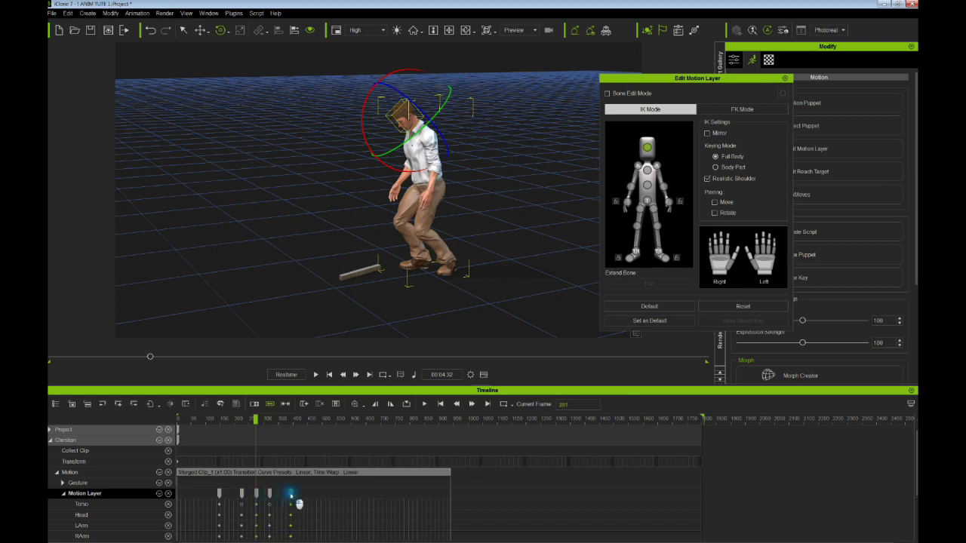
pyautogui.click(291, 494)
pyautogui.moveTo(292, 496); pyautogui.dragTo(295, 496)
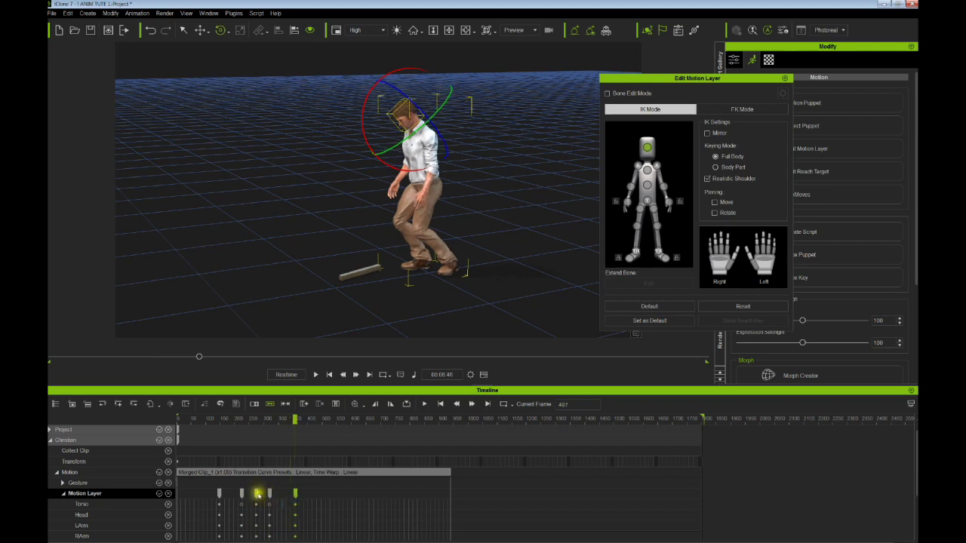
pyautogui.click(257, 495)
pyautogui.press('space')
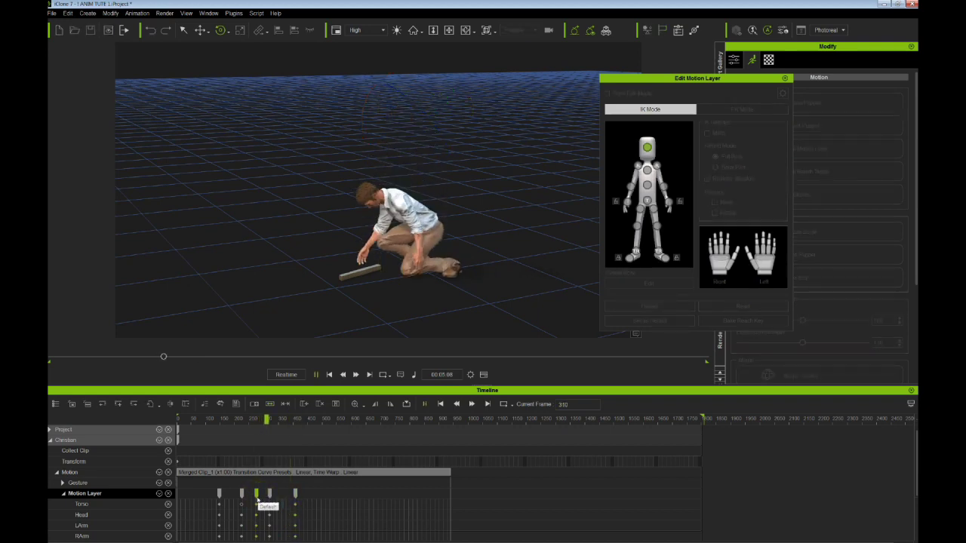
pyautogui.press('space')
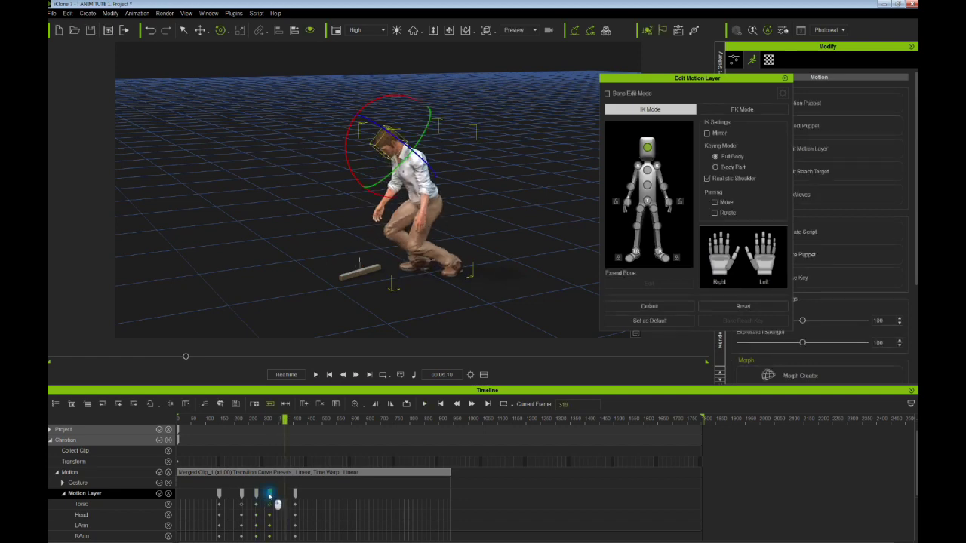
# Step: Copy the kneeling reach key from frame 319 to frame 347 to hold the pose, and preview the timing
pyautogui.click(270, 494)
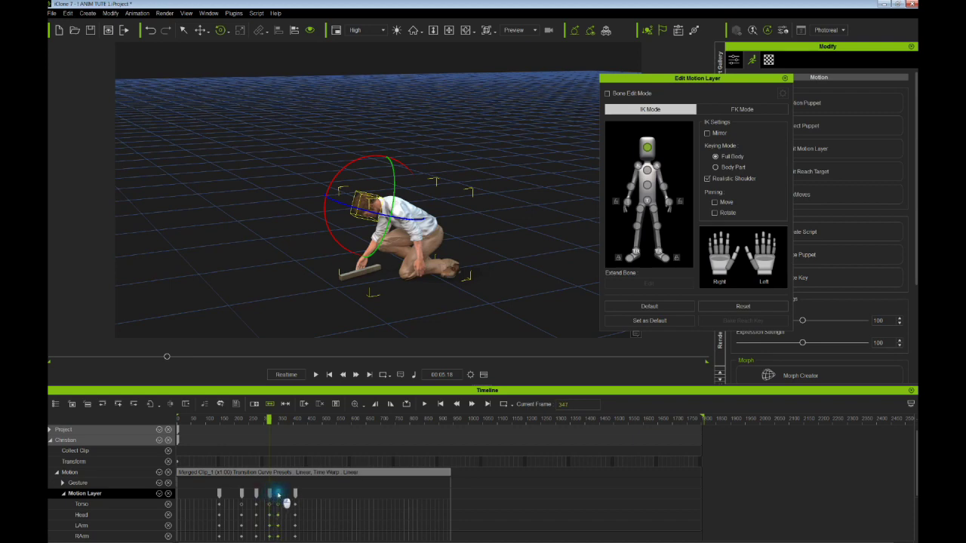
pyautogui.press('space')
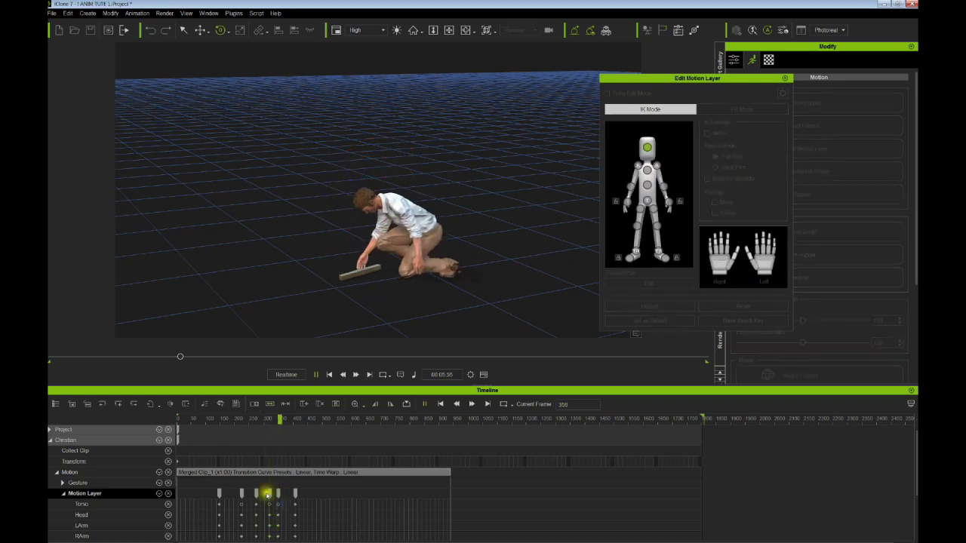
pyautogui.press('space')
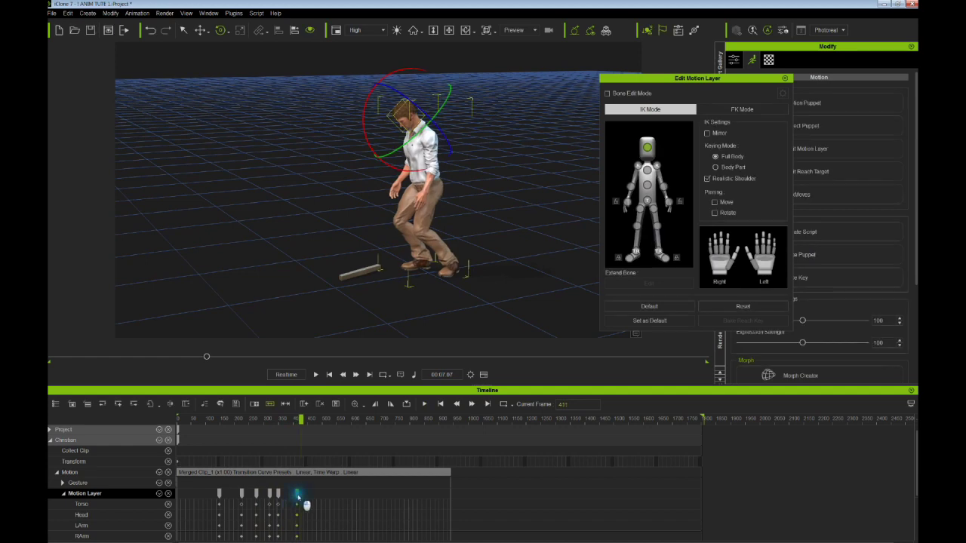
# Step: Copy the standing motion layer key from frame 223 to about frame 475 so the character stands up again, and play it back
pyautogui.click(260, 494)
pyautogui.click(243, 495)
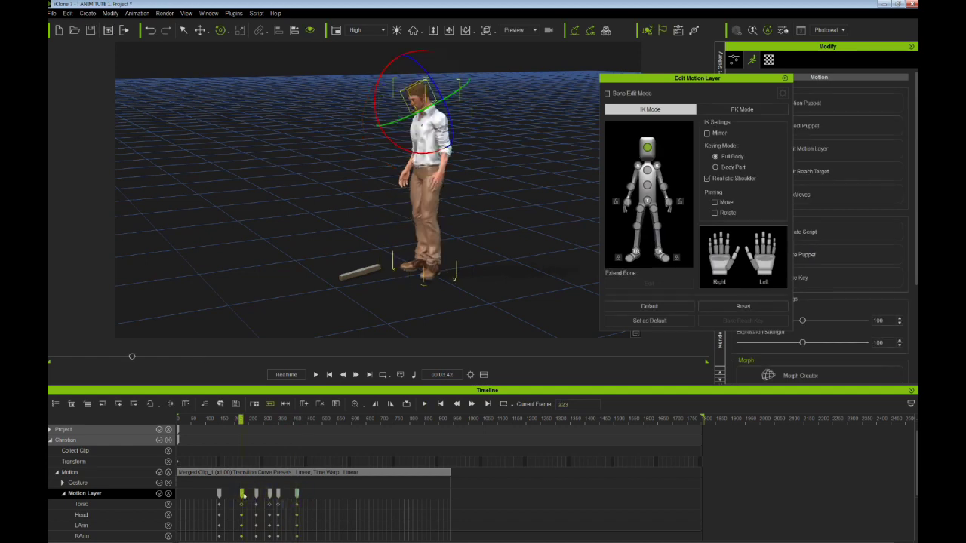
pyautogui.moveTo(259, 504); pyautogui.dragTo(327, 505)
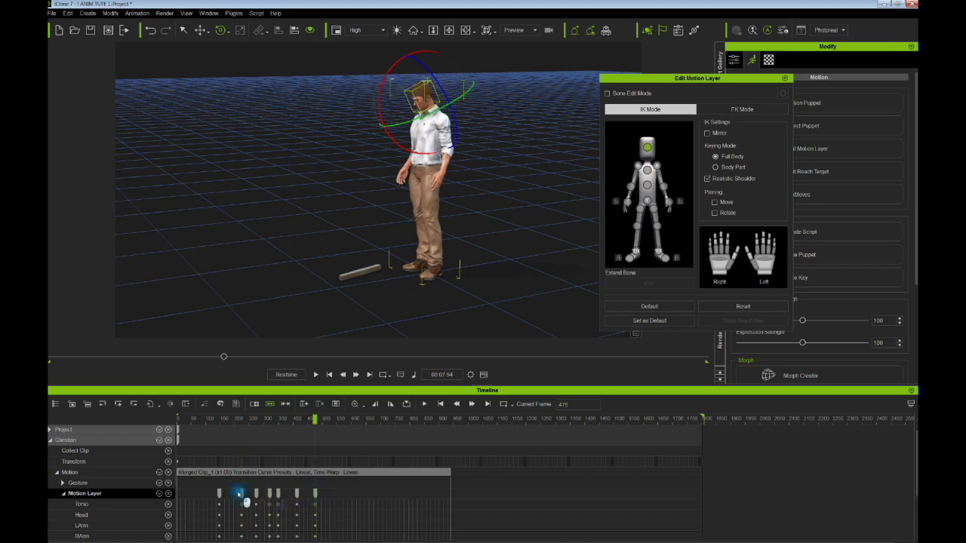
pyautogui.press('space')
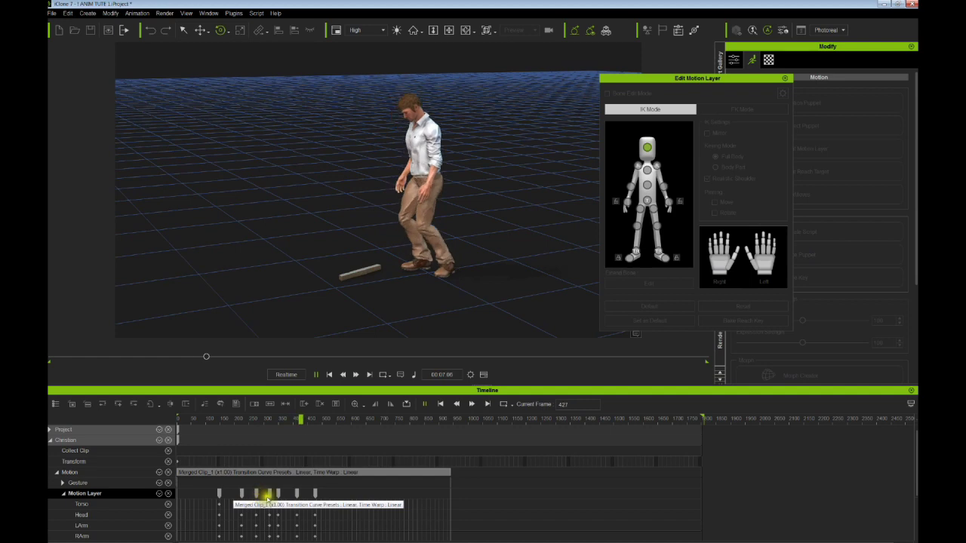
pyautogui.press('space')
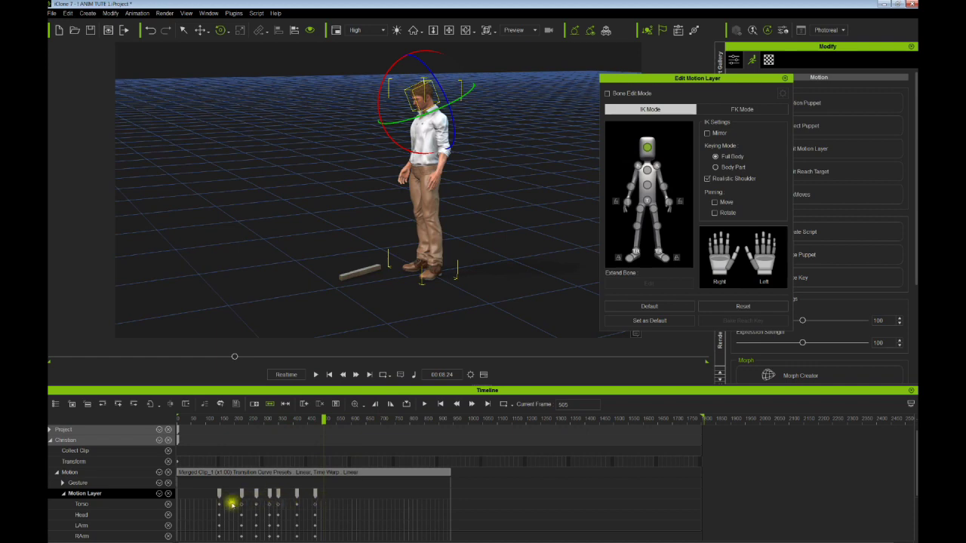
# Step: Close Edit Motion Layer at the frame 319 reach key and link the wooden plank to the character's right hand
pyautogui.click(217, 504)
pyautogui.click(270, 495)
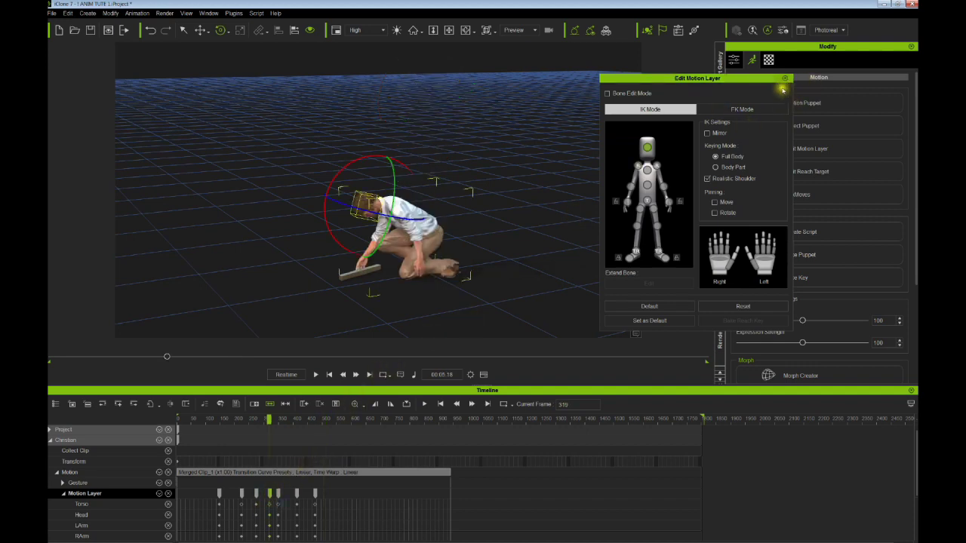
pyautogui.click(785, 78)
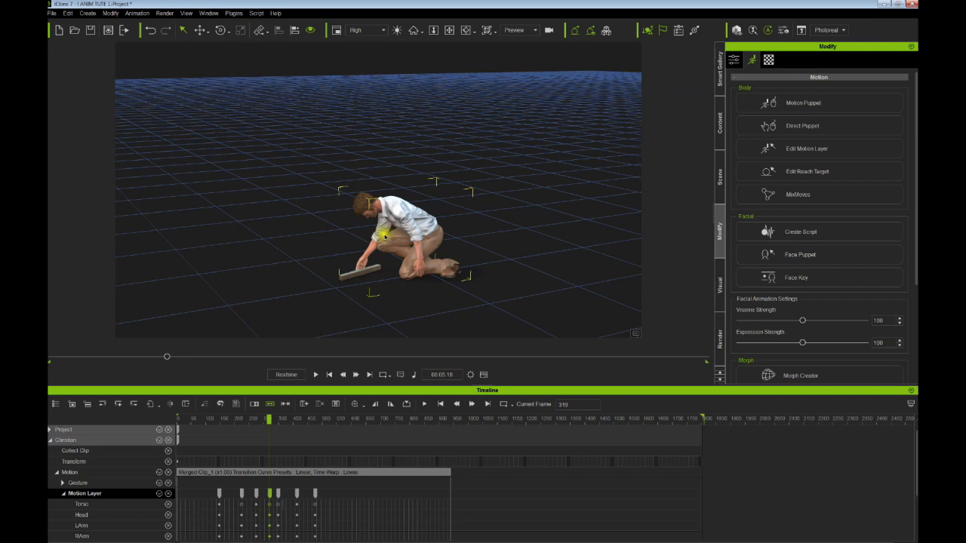
pyautogui.click(353, 278)
pyautogui.rightClick(354, 279)
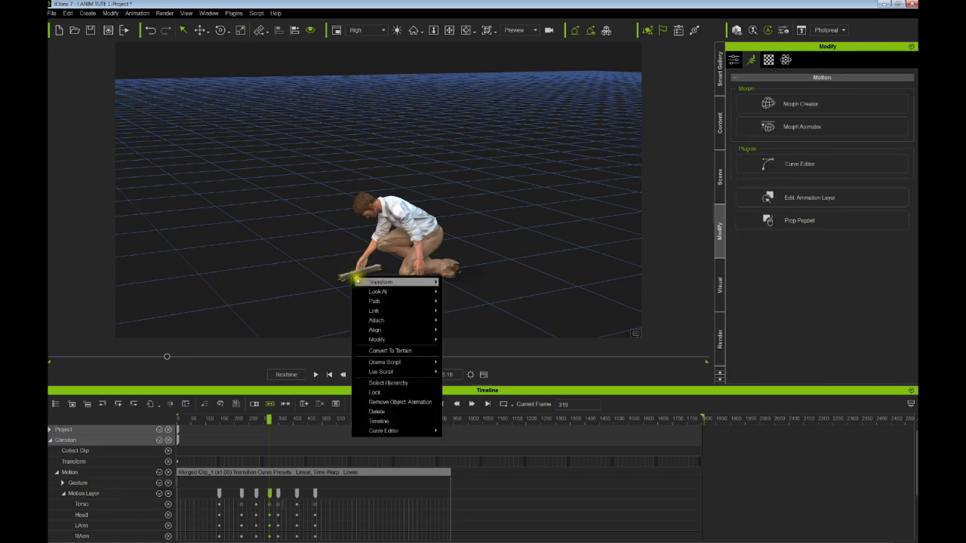
pyautogui.click(375, 313)
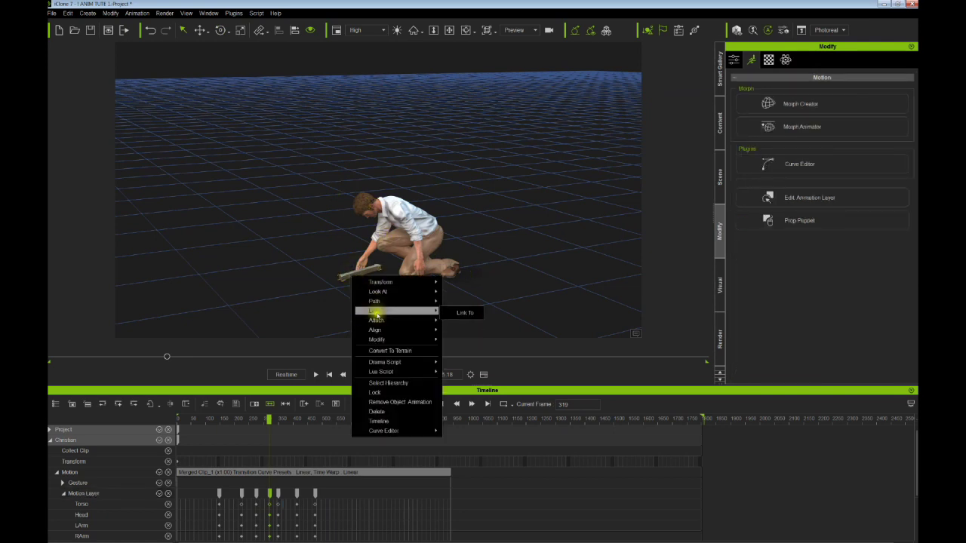
pyautogui.click(462, 312)
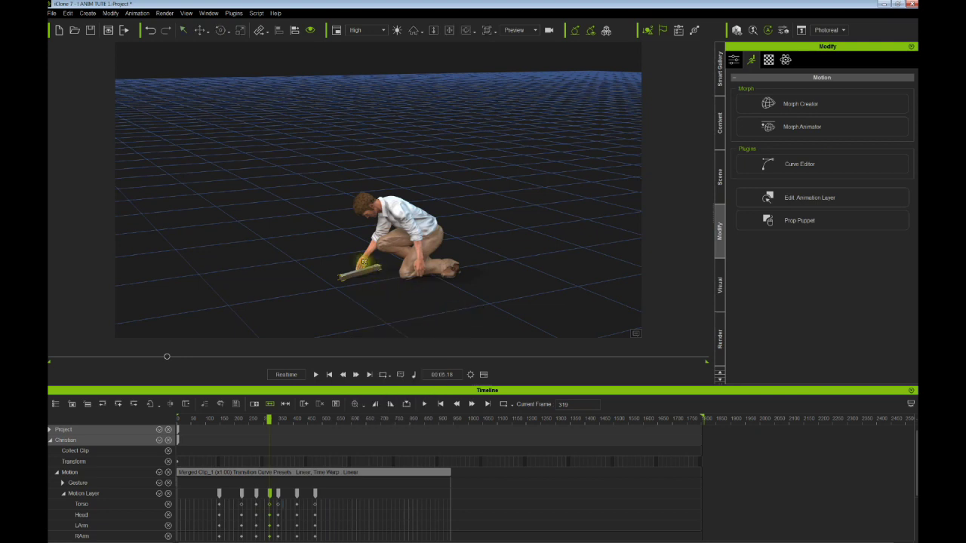
pyautogui.click(390, 304)
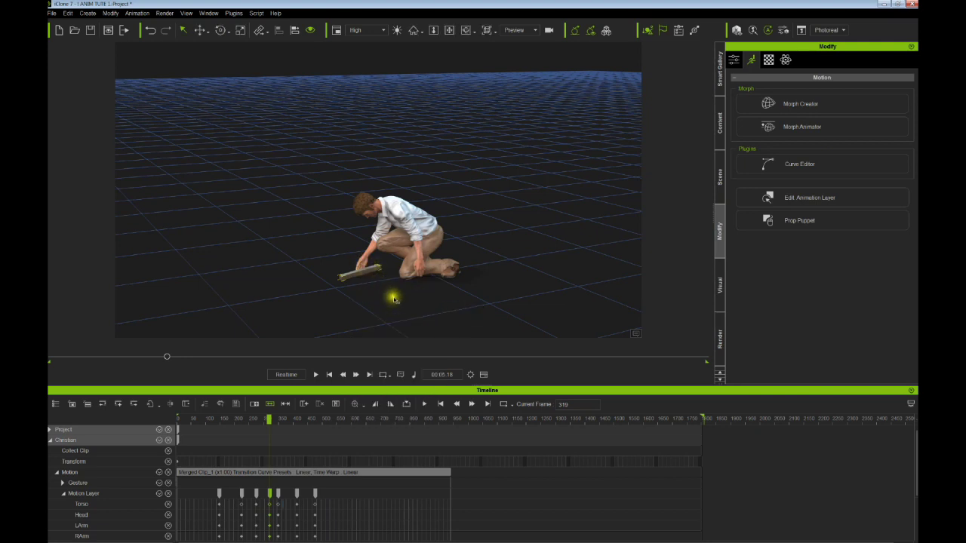
# Step: Play back the pick-up and examine from the front how the linked plank sits in the right hand
pyautogui.press('space')
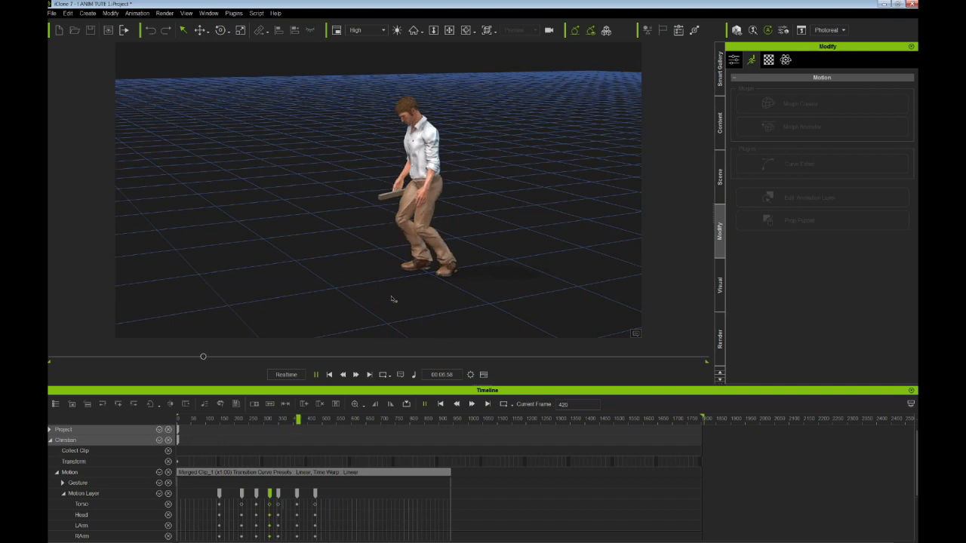
pyautogui.press('space')
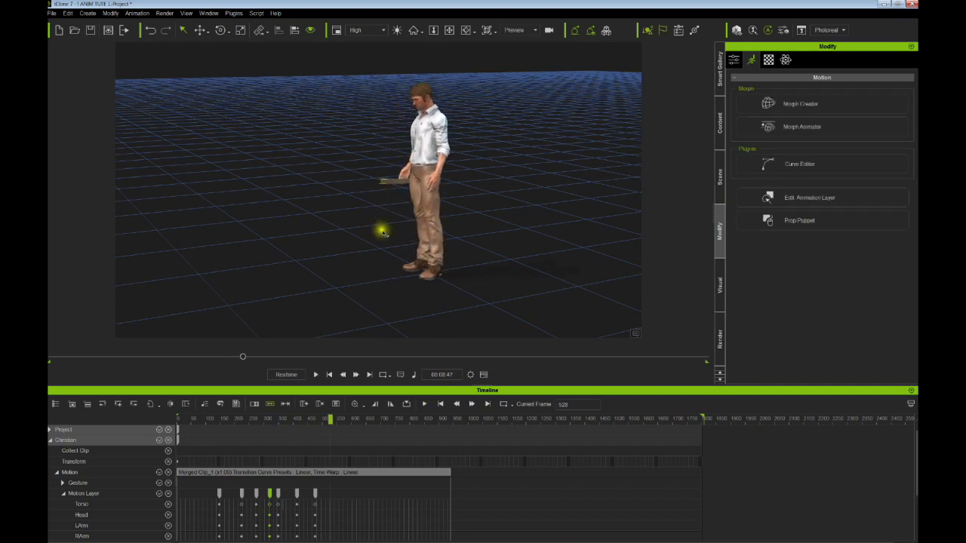
pyautogui.moveTo(390, 218); pyautogui.dragTo(520, 239, button='right')
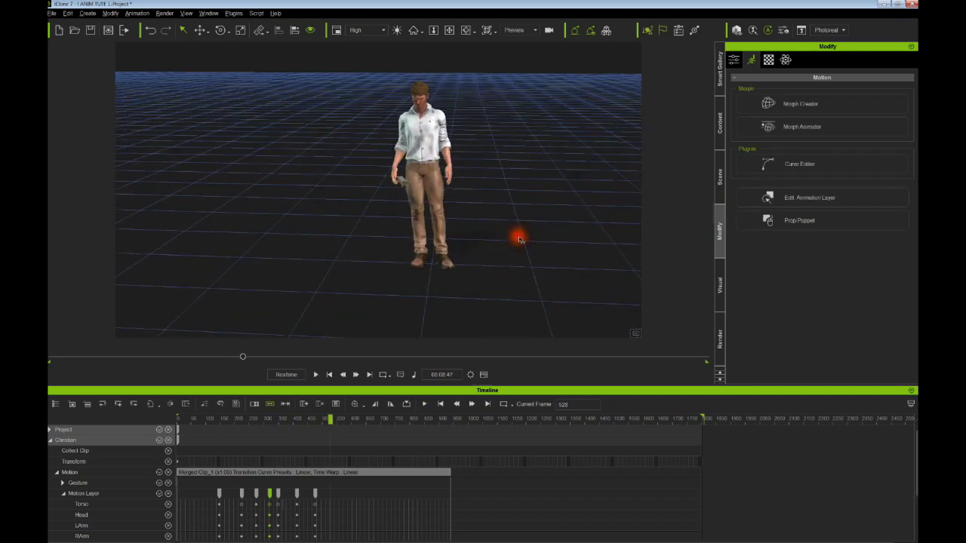
pyautogui.click(326, 424)
pyautogui.moveTo(430, 216); pyautogui.dragTo(470, 237, button='right')
pyautogui.scroll(2, 434, 261)
pyautogui.scroll(1, 433, 261)
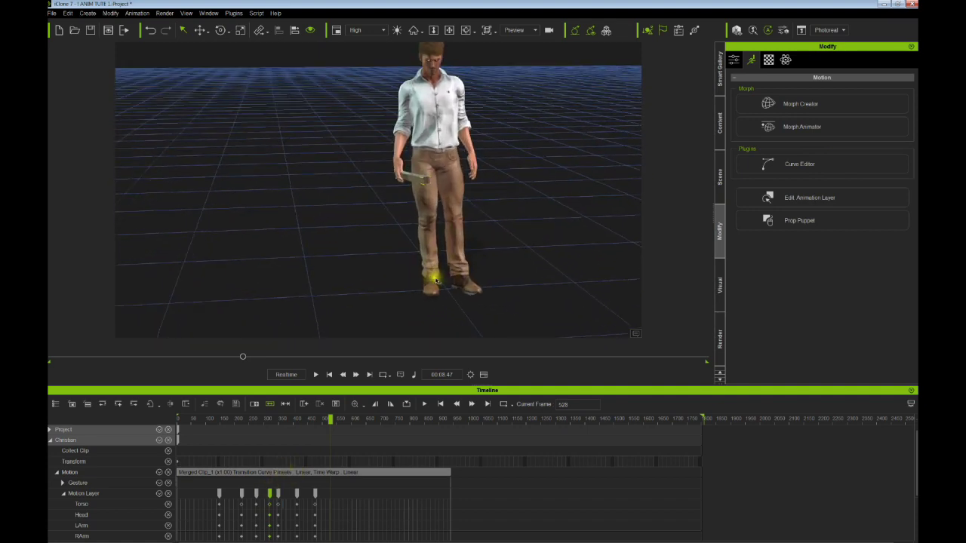
pyautogui.moveTo(434, 279); pyautogui.dragTo(408, 298, button='right')
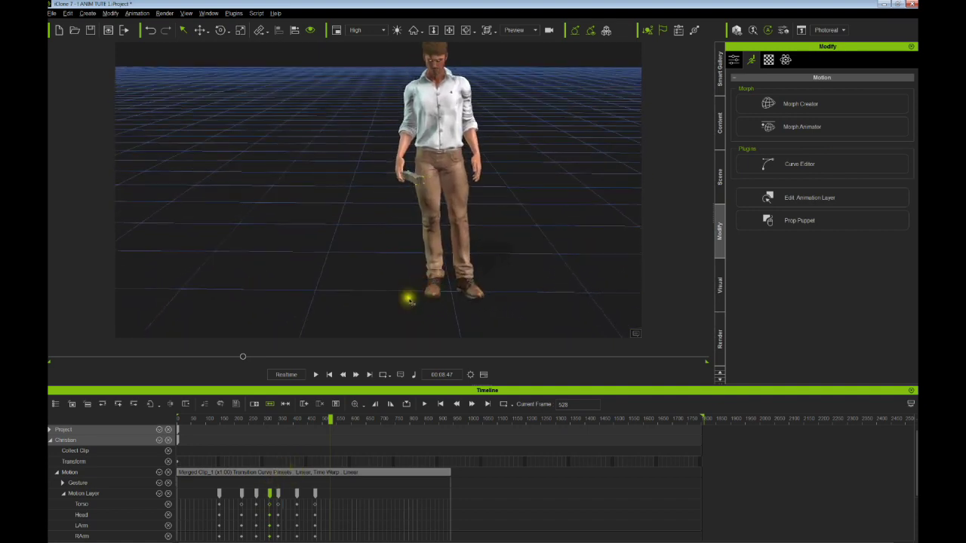
# Step: Play from the reach key to frame 374, select WOODEN PLANK_01, and move it sideways toward the right hand
pyautogui.click(269, 493)
pyautogui.press('space')
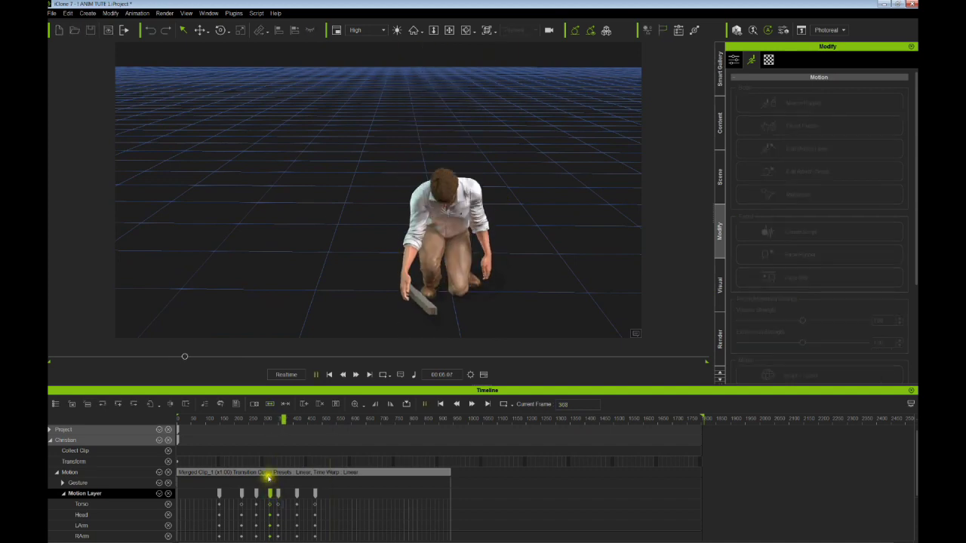
pyautogui.press('space')
pyautogui.moveTo(378, 318)
pyautogui.mouseDown(button='right')
pyautogui.moveTo(448, 314)
pyautogui.moveTo(396, 317)
pyautogui.mouseUp(button='right')
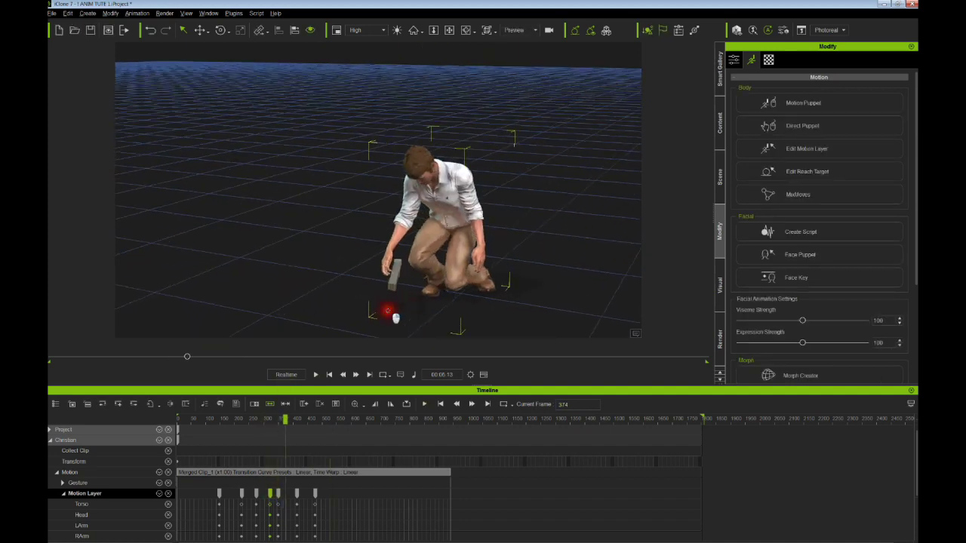
pyautogui.click(720, 175)
pyautogui.click(758, 112)
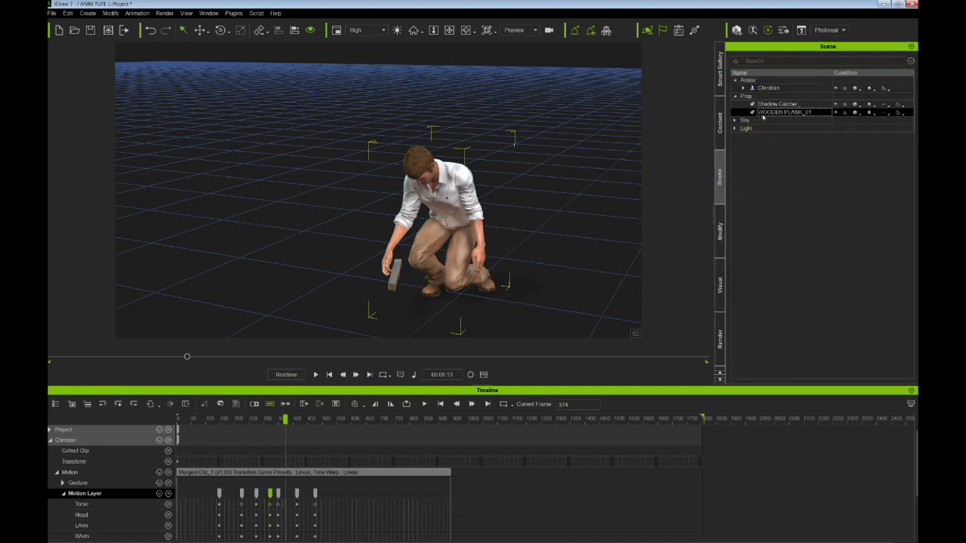
pyautogui.press('w')
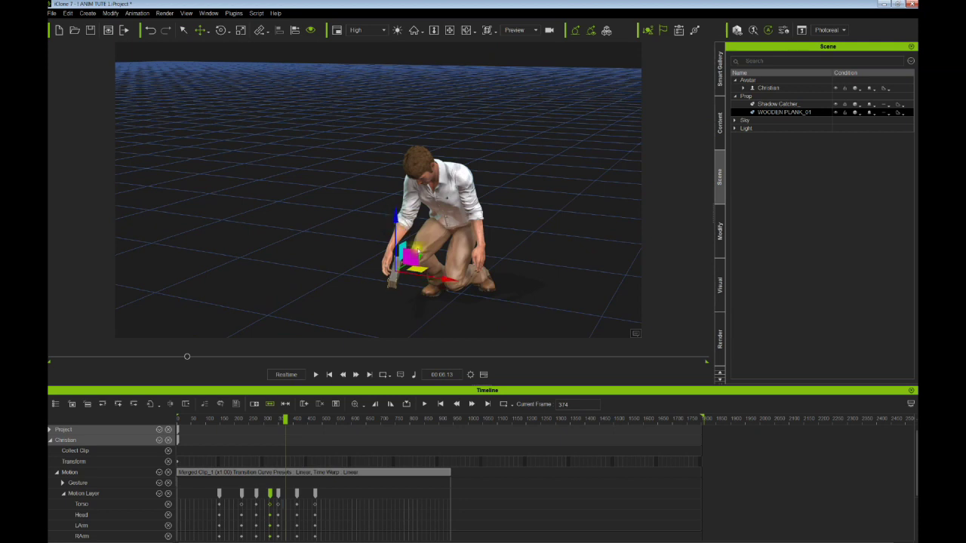
pyautogui.moveTo(446, 277); pyautogui.dragTo(446, 279)
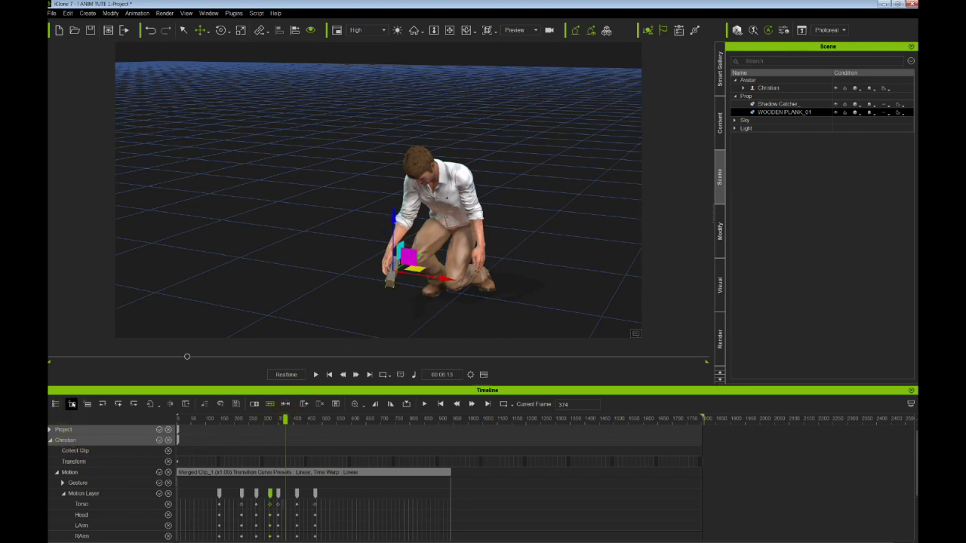
# Step: Show the plank's track in the timeline and copy its first Transform key to just after the frame 319 link key
pyautogui.click(72, 403)
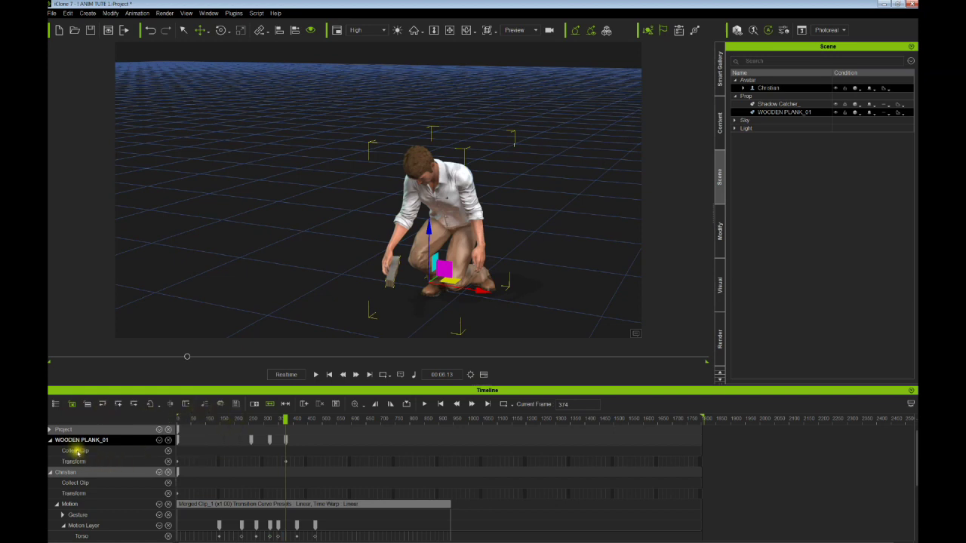
pyautogui.click(175, 462)
pyautogui.click(178, 464)
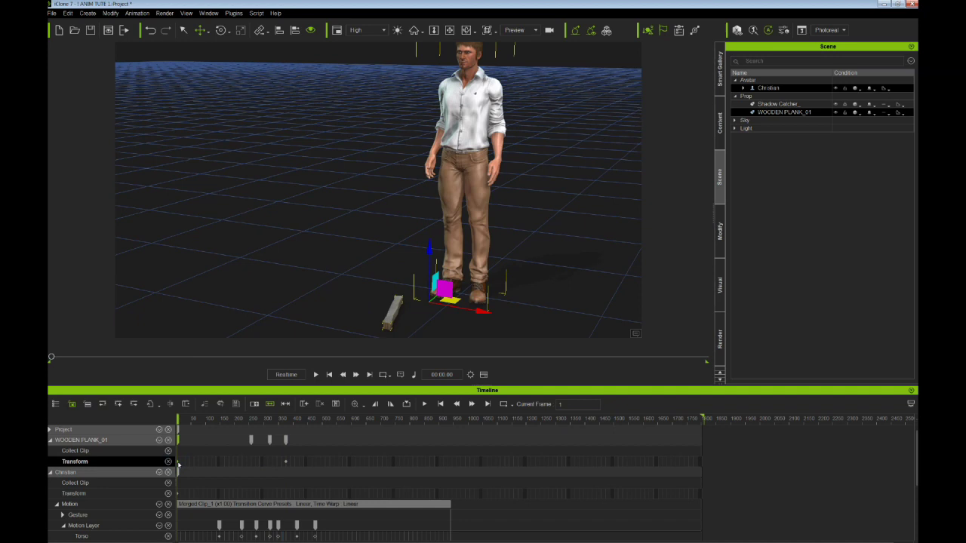
pyautogui.moveTo(179, 464); pyautogui.dragTo(272, 462)
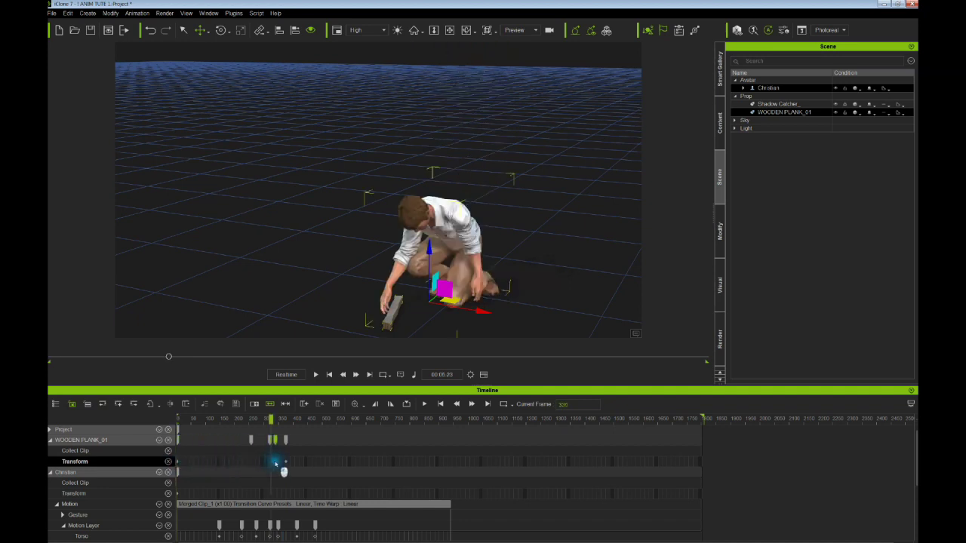
# Step: Play back the pick-up around the plank's copied Transform keys and examine the held plank from the character's side
pyautogui.press('space')
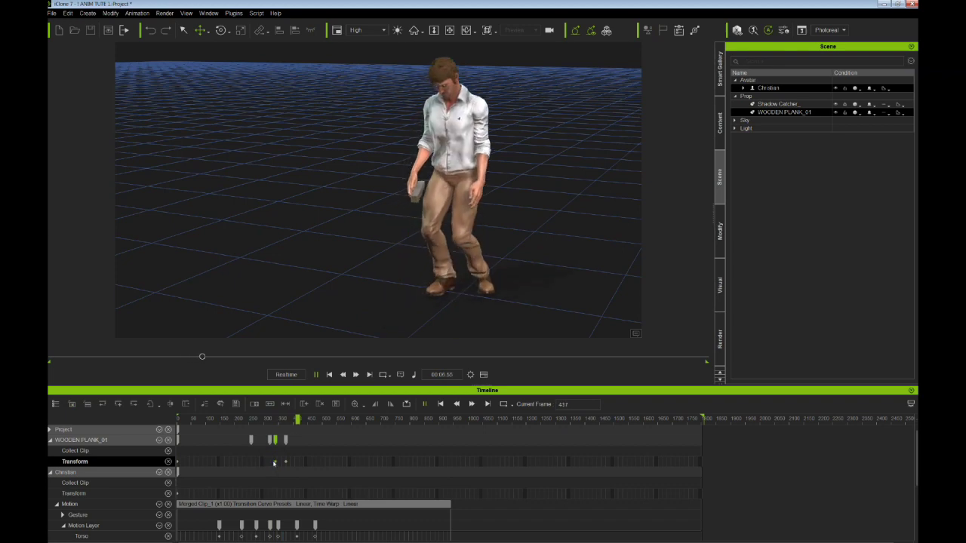
pyautogui.click(364, 306)
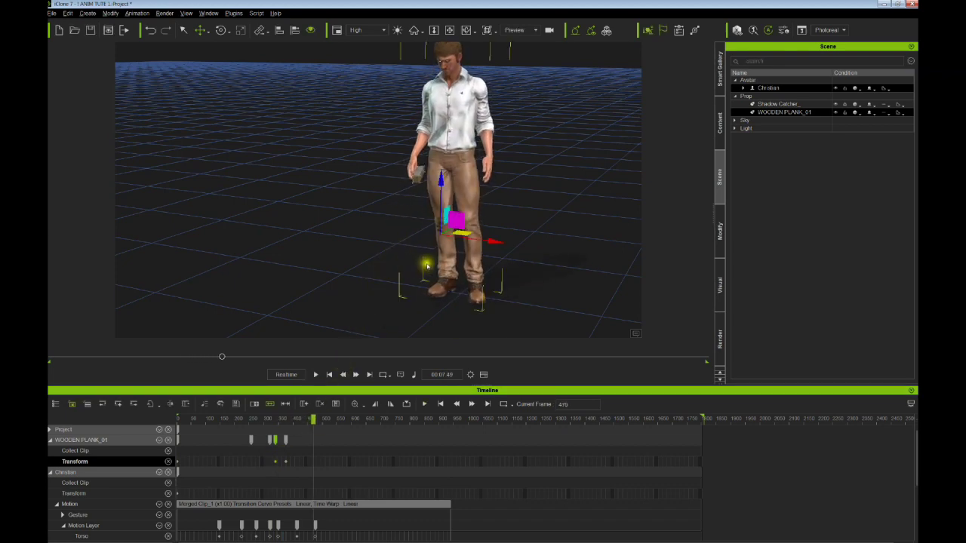
pyautogui.click(280, 463)
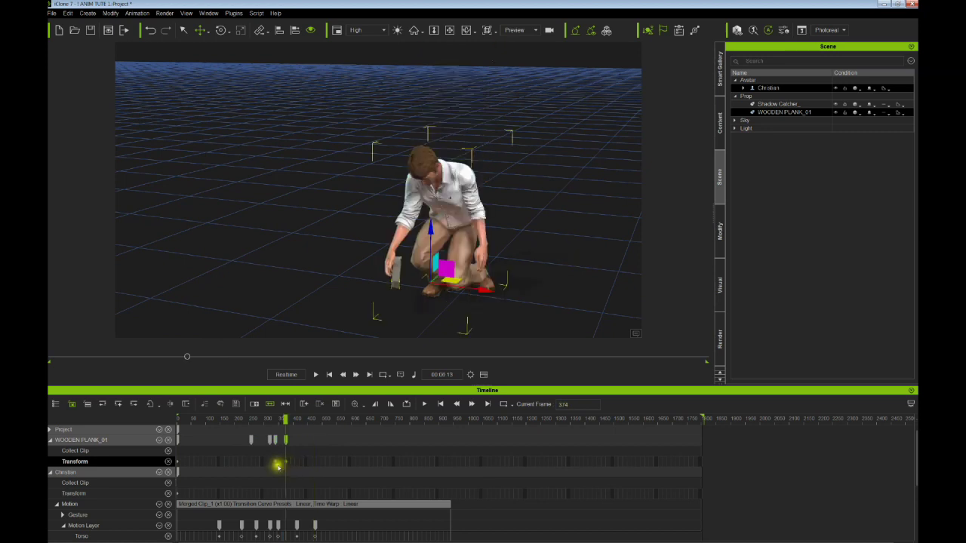
pyautogui.press('space')
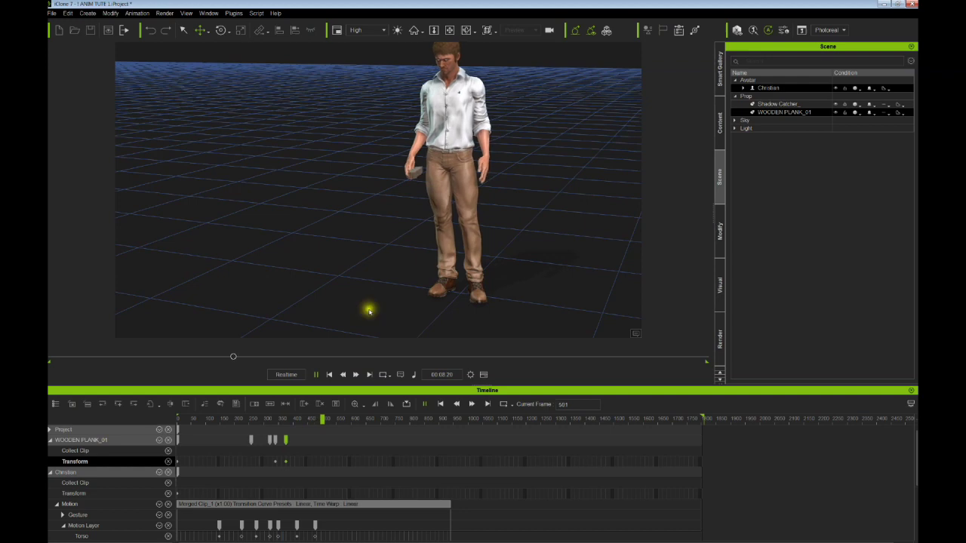
pyautogui.press('space')
pyautogui.keyDown('alt'); pyautogui.moveTo(472, 250); pyautogui.dragTo(367, 261); pyautogui.keyUp('alt')
pyautogui.scroll(-2, 332, 255)
pyautogui.scroll(-1, 332, 255)
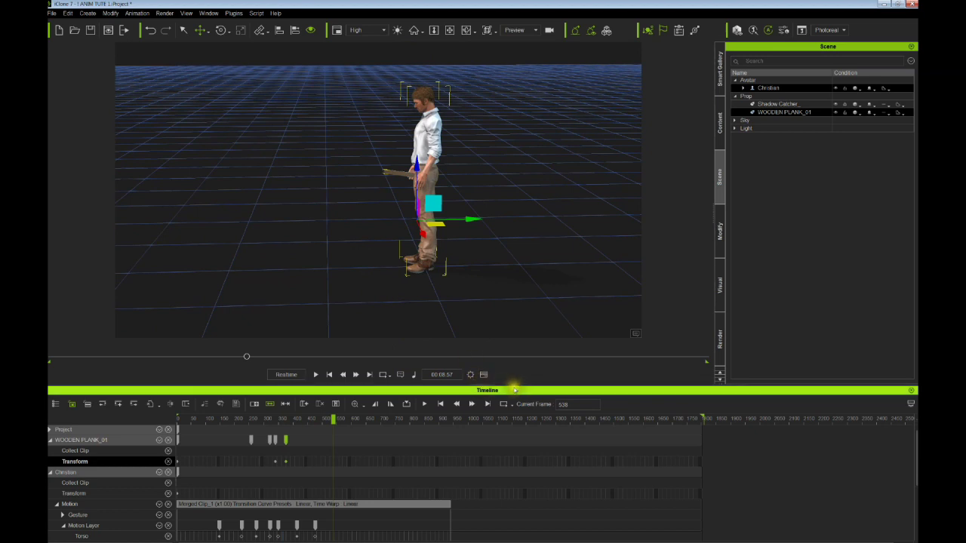
# Step: Enlarge the timeline to show more body-part tracks and look at the Flatten Motion Clip options for the character's motion clip
pyautogui.moveTo(520, 392); pyautogui.dragTo(517, 344)
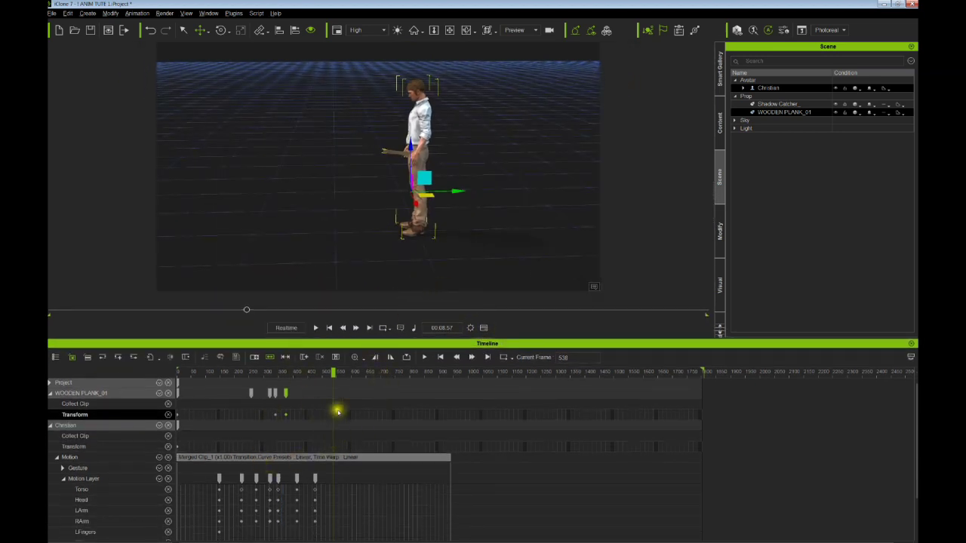
pyautogui.moveTo(366, 292); pyautogui.dragTo(418, 270, button='right')
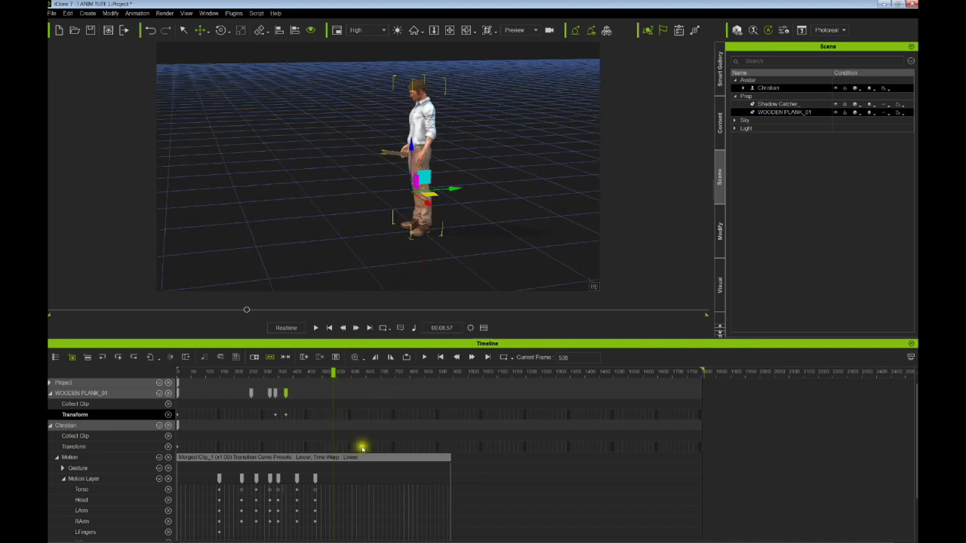
pyautogui.click(270, 462)
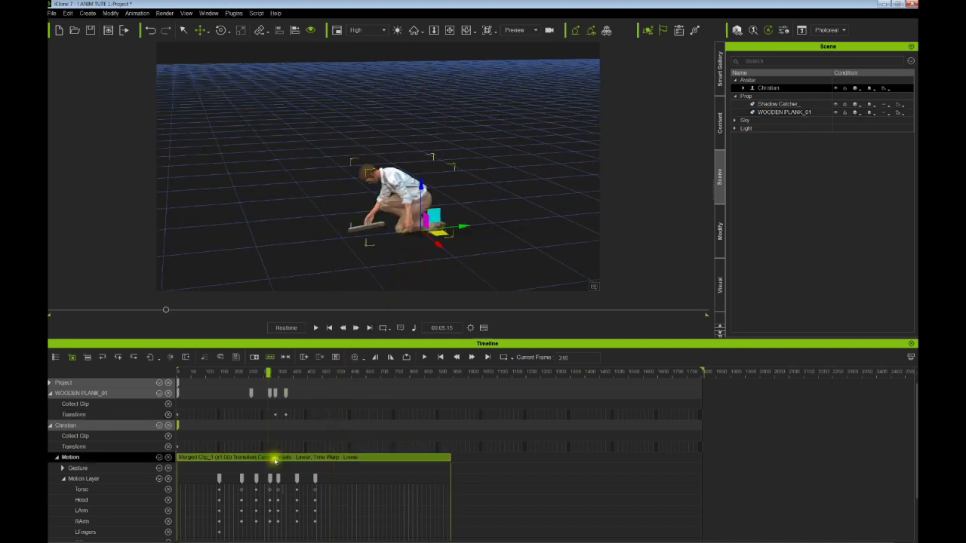
pyautogui.rightClick(264, 458)
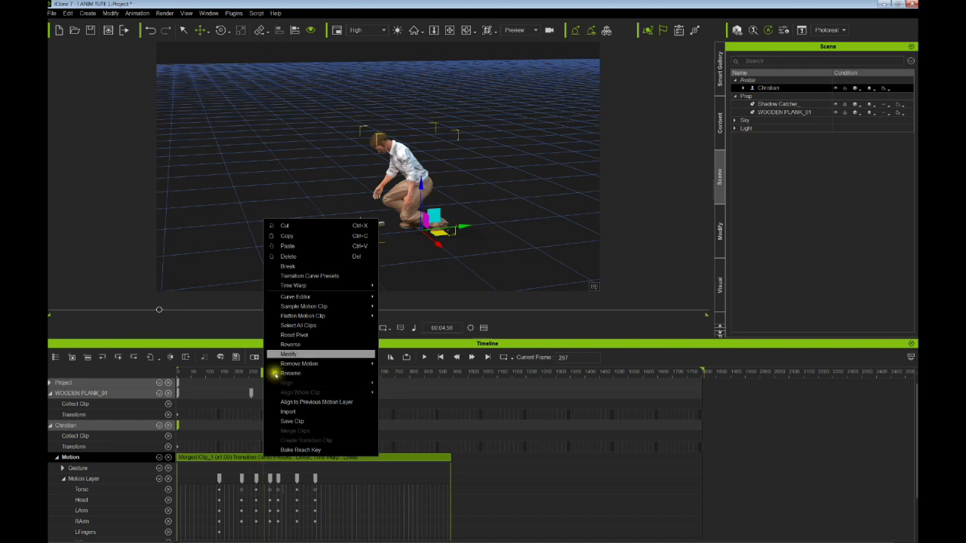
pyautogui.moveTo(305, 316)
pyautogui.click(414, 317)
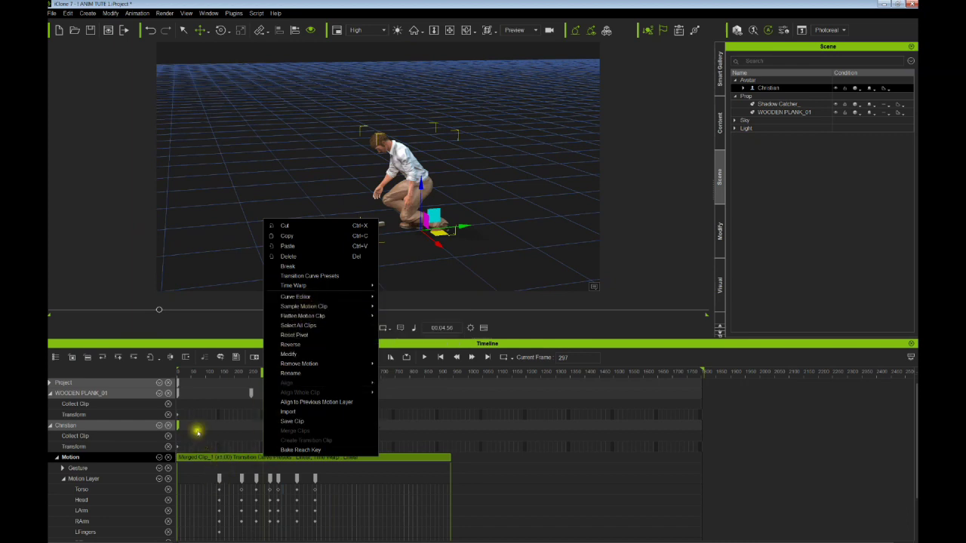
# Step: Collect the character's whole motion clip and add it to the library as PICKUP MOTION.rlMotion, replacing the existing file
pyautogui.click(197, 432)
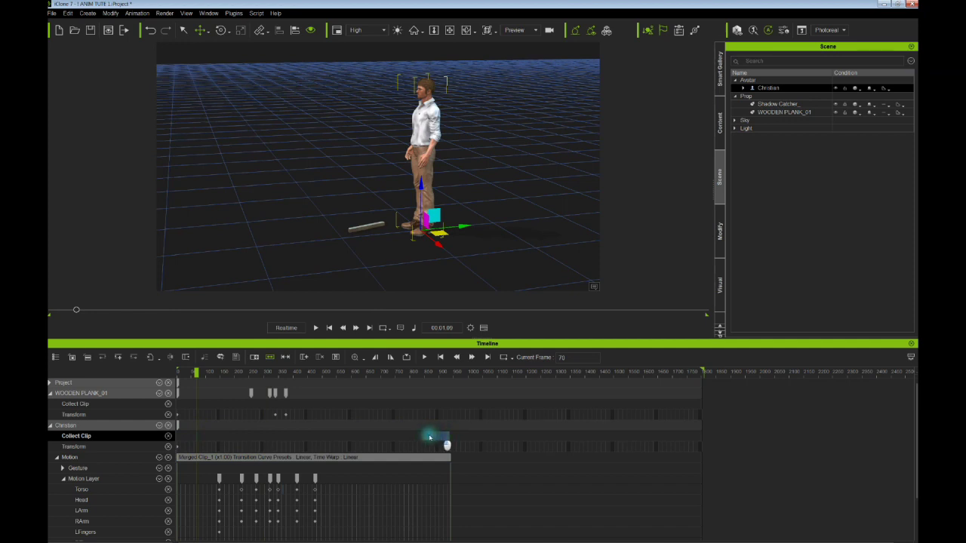
pyautogui.moveTo(429, 438); pyautogui.dragTo(169, 437)
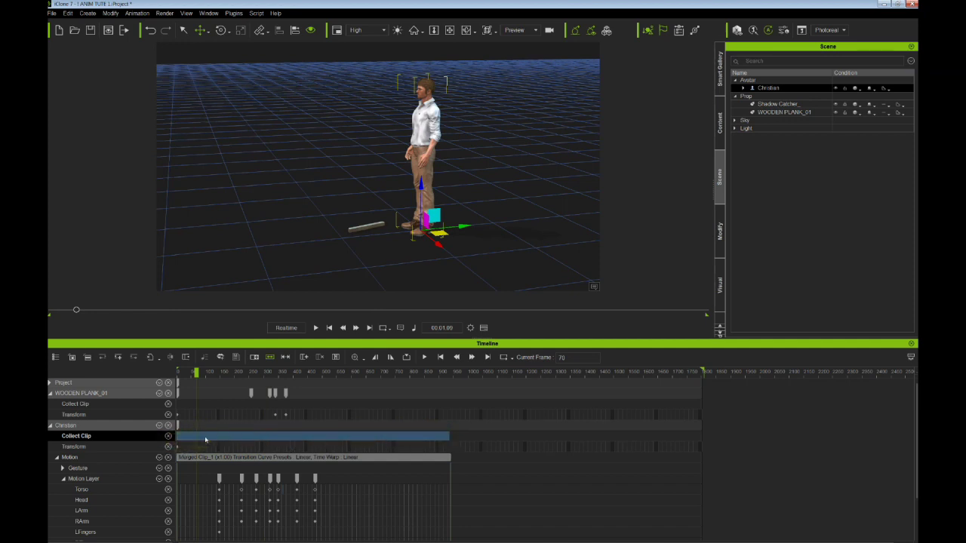
pyautogui.rightClick(205, 438)
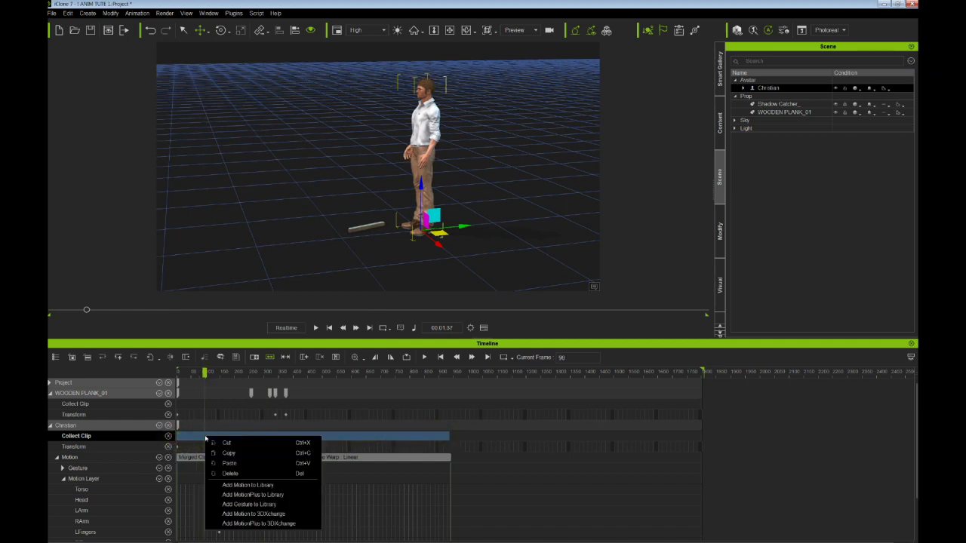
pyautogui.click(249, 486)
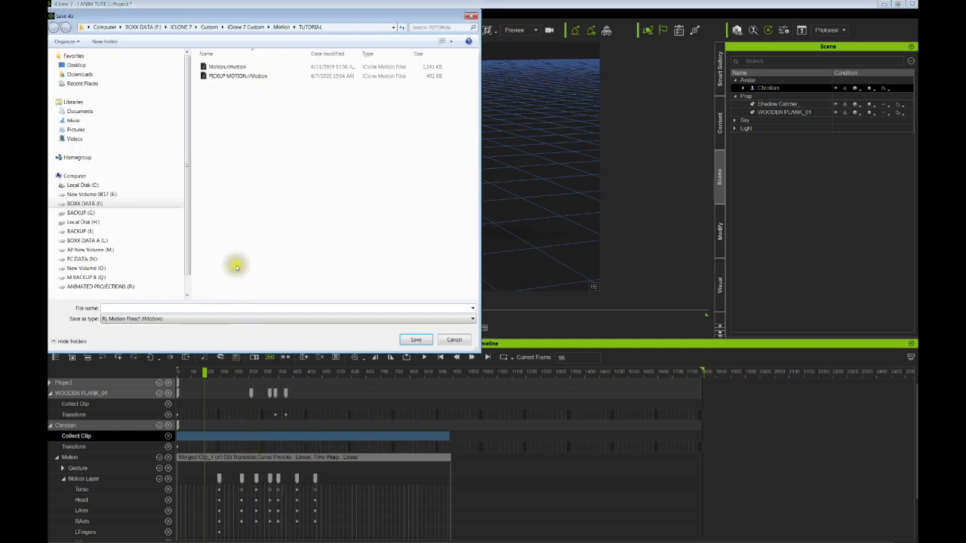
pyautogui.click(224, 76)
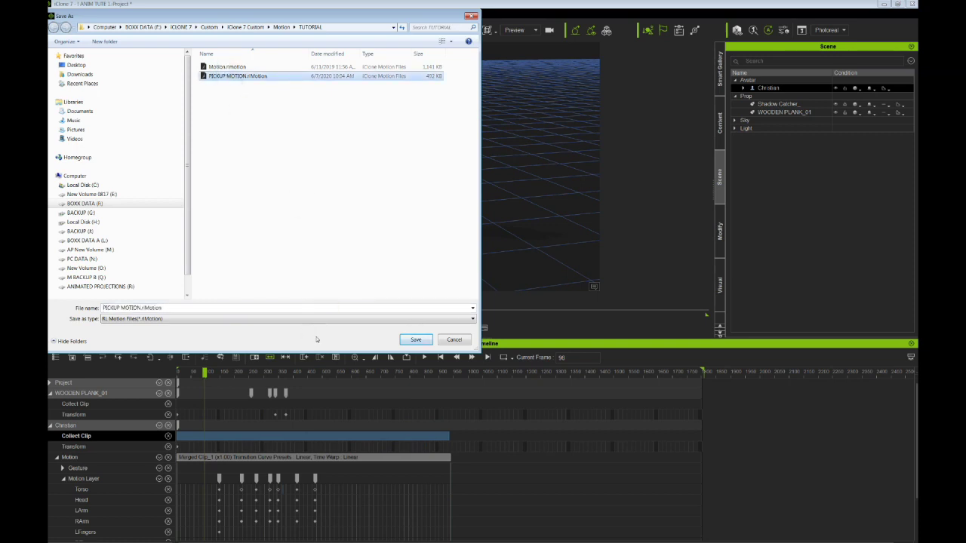
pyautogui.click(416, 340)
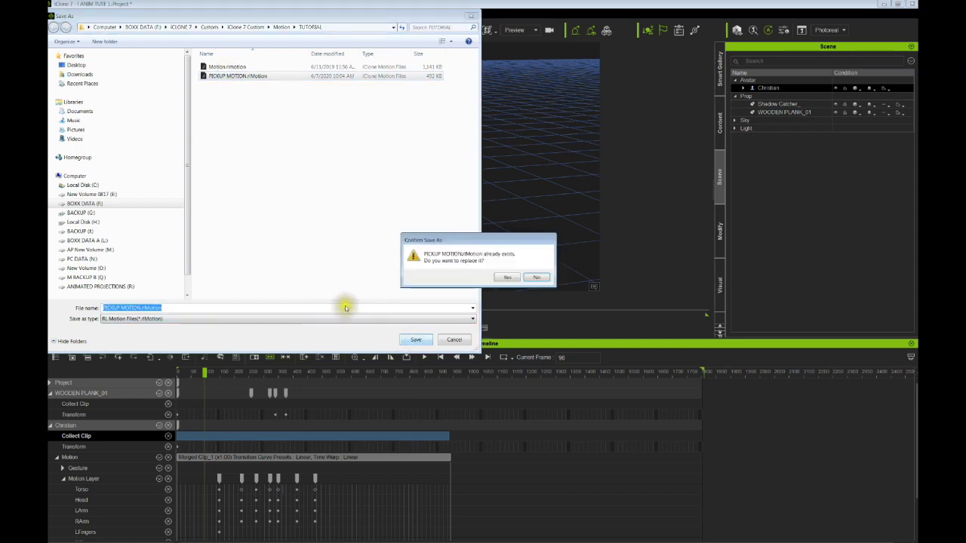
pyautogui.click(507, 277)
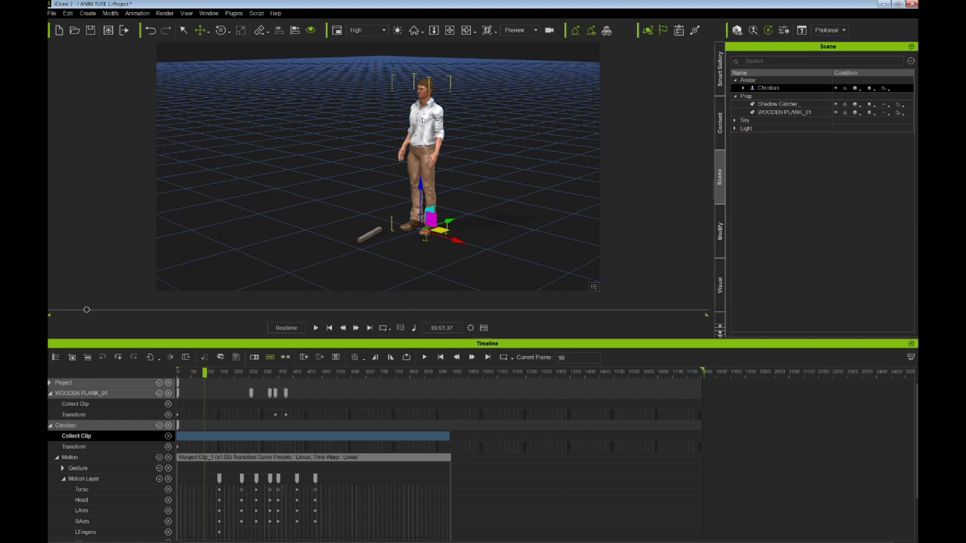
# Step: Flatten the character's merged motion clip so its motion layer keys are baked into the clip
pyautogui.click(330, 328)
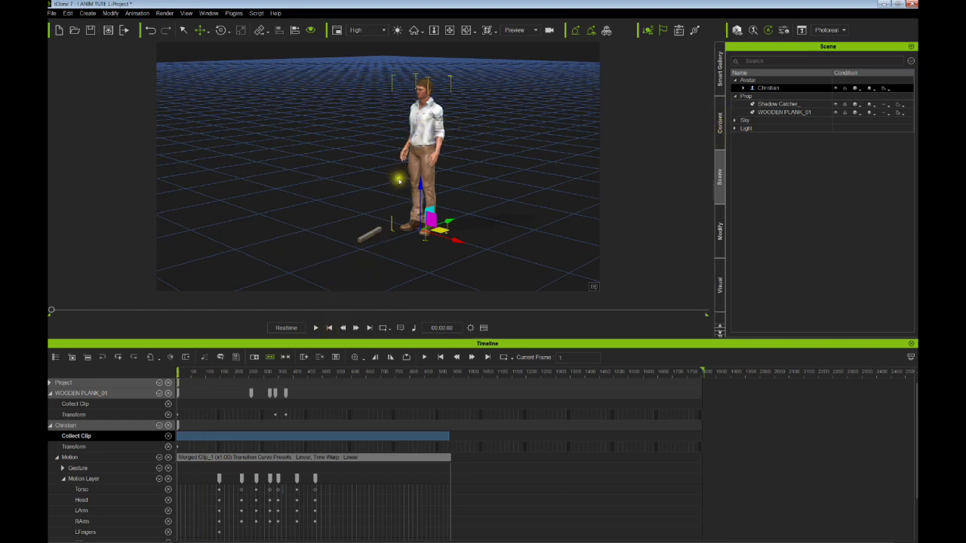
pyautogui.moveTo(399, 166); pyautogui.dragTo(440, 186, button='right')
pyautogui.doubleClick(262, 458)
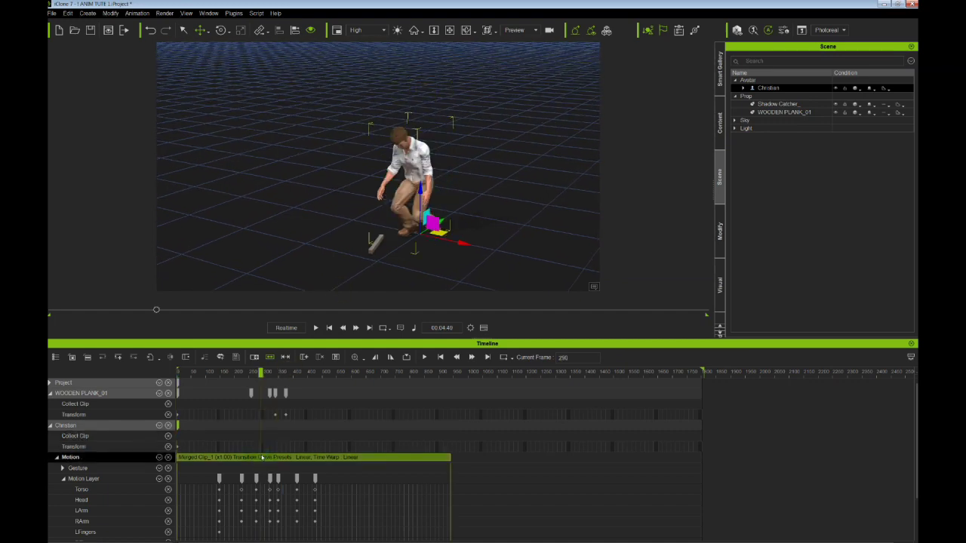
pyautogui.rightClick(224, 459)
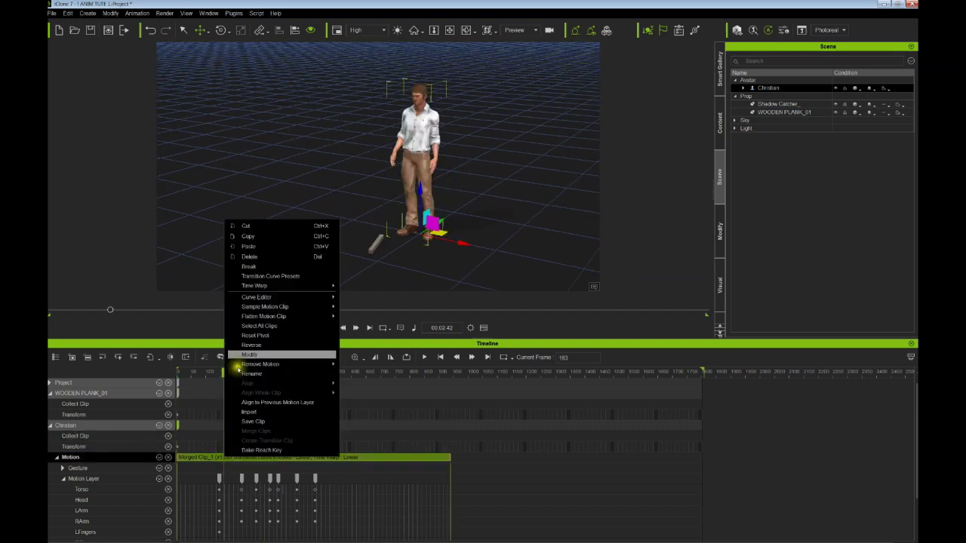
pyautogui.moveTo(262, 308)
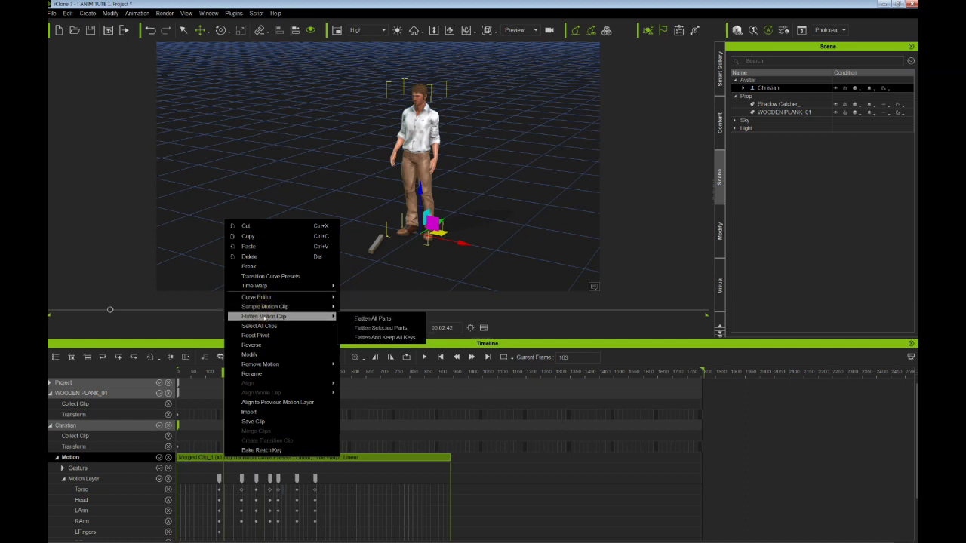
pyautogui.click(281, 402)
# Step: Play back the flattened pick-up motion and return to the first frame
pyautogui.press('space')
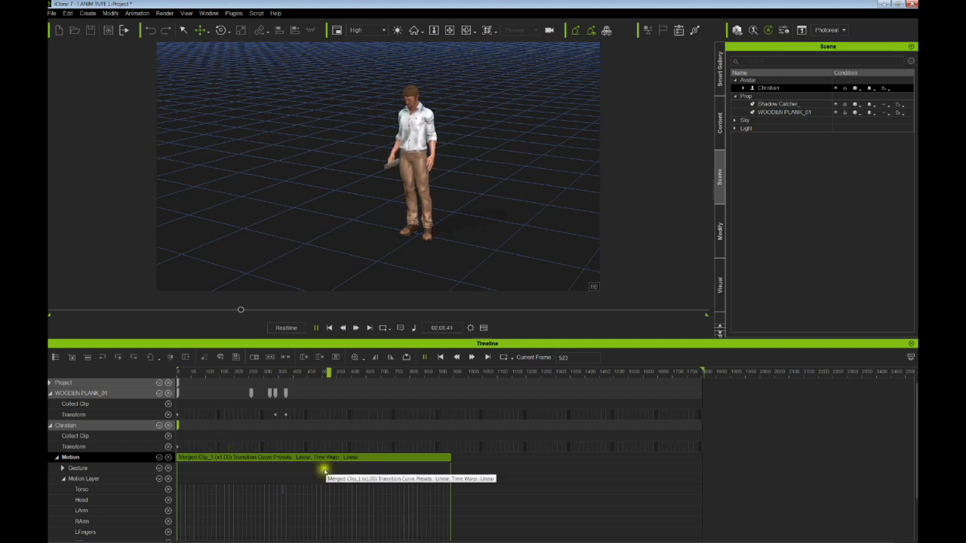
pyautogui.click(369, 328)
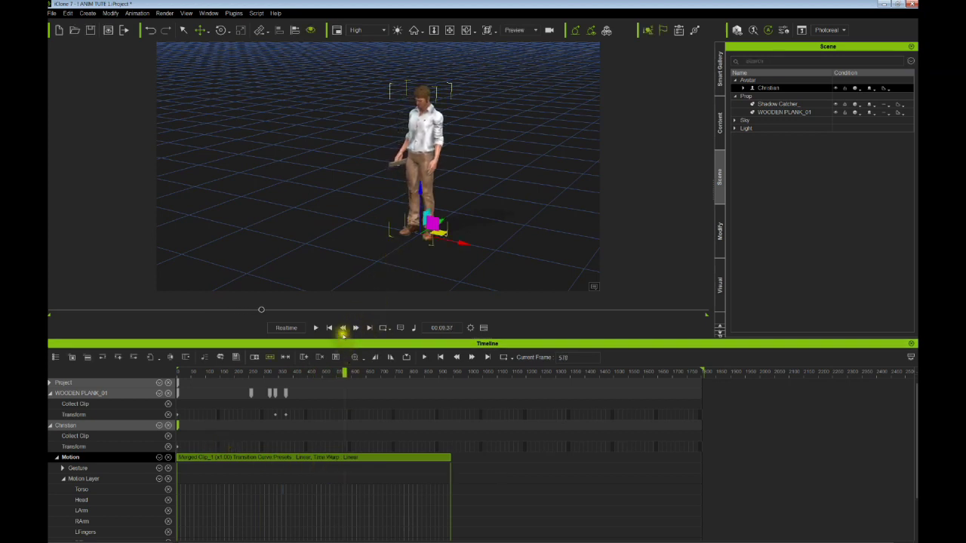
pyautogui.click(329, 327)
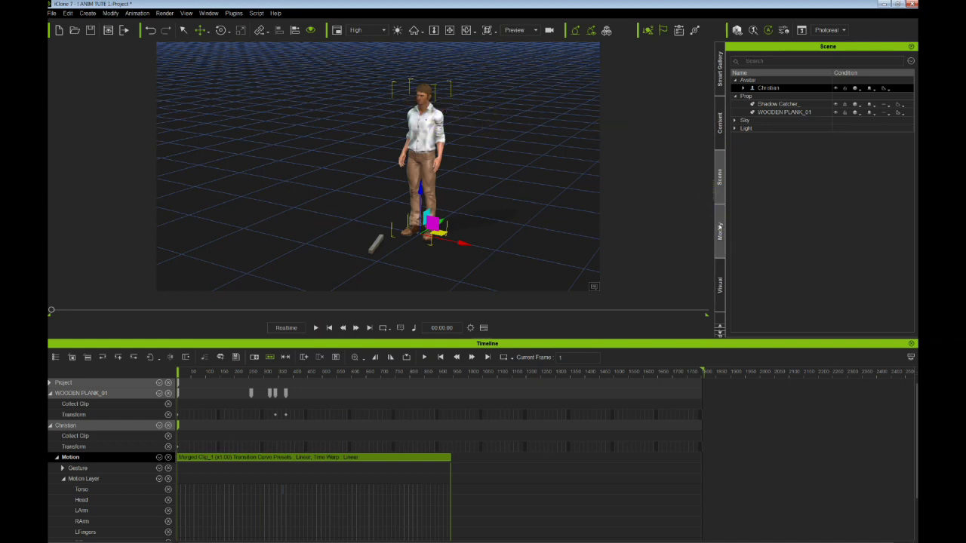
# Step: Open Direct Puppet for the character, choose the head with Primary rotation, and preview head movement over the pick-up motion
pyautogui.click(719, 230)
pyautogui.click(752, 60)
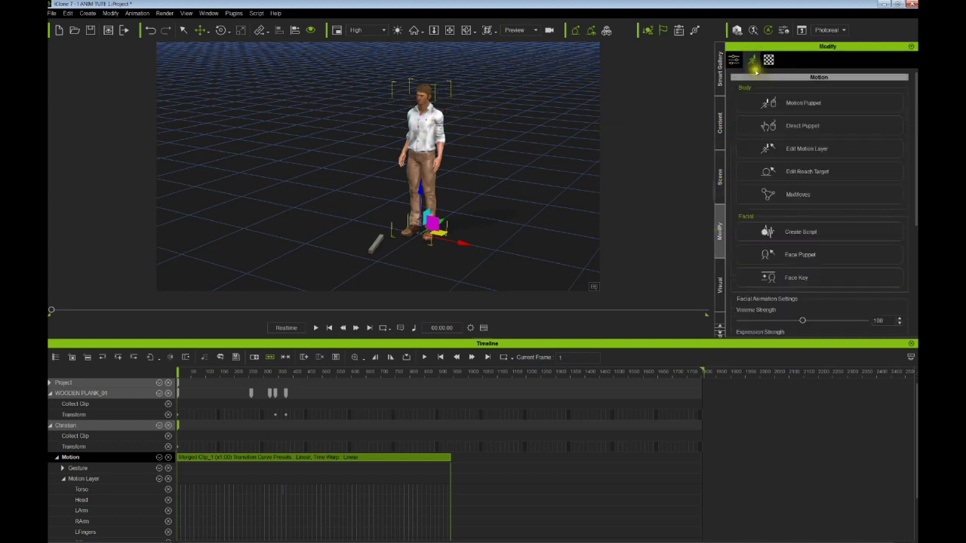
pyautogui.click(796, 125)
pyautogui.click(645, 145)
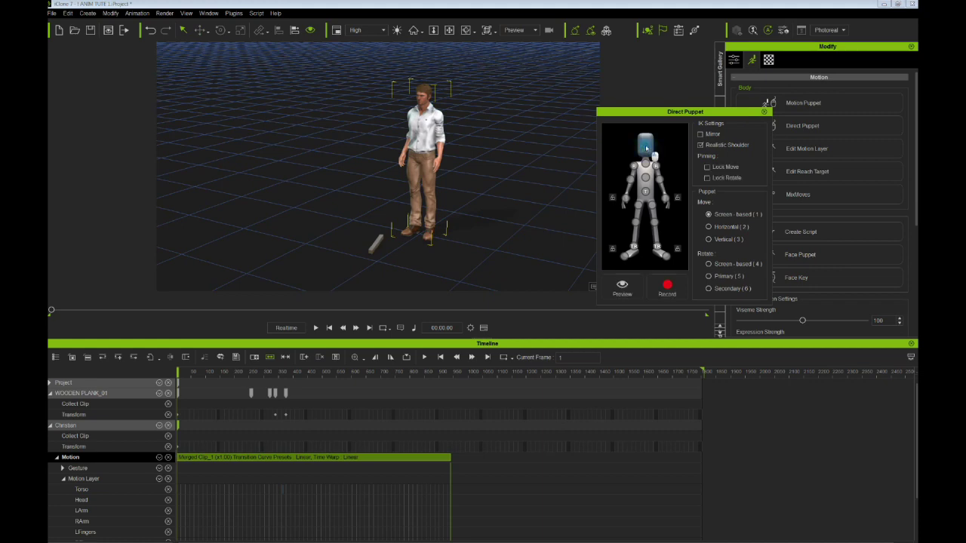
pyautogui.click(622, 286)
pyautogui.press('space')
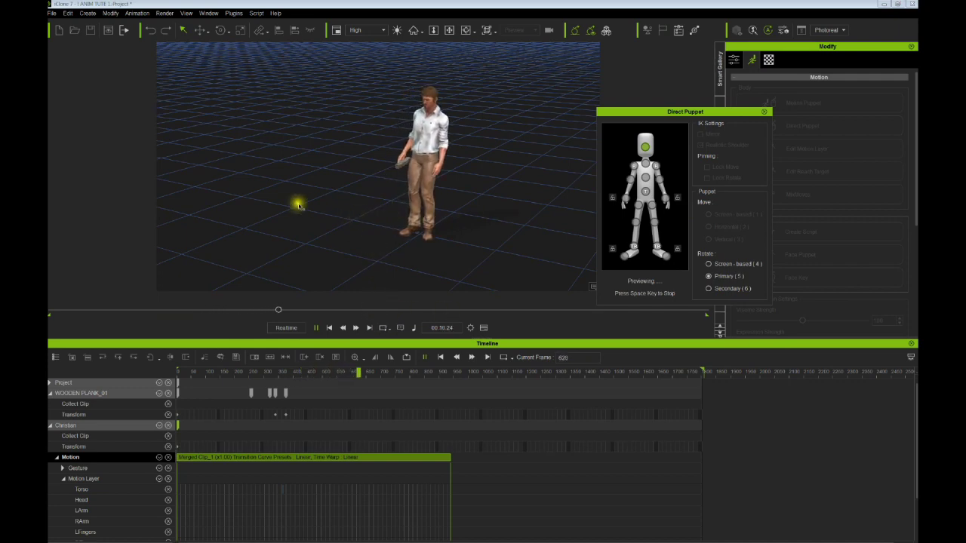
pyautogui.press('space')
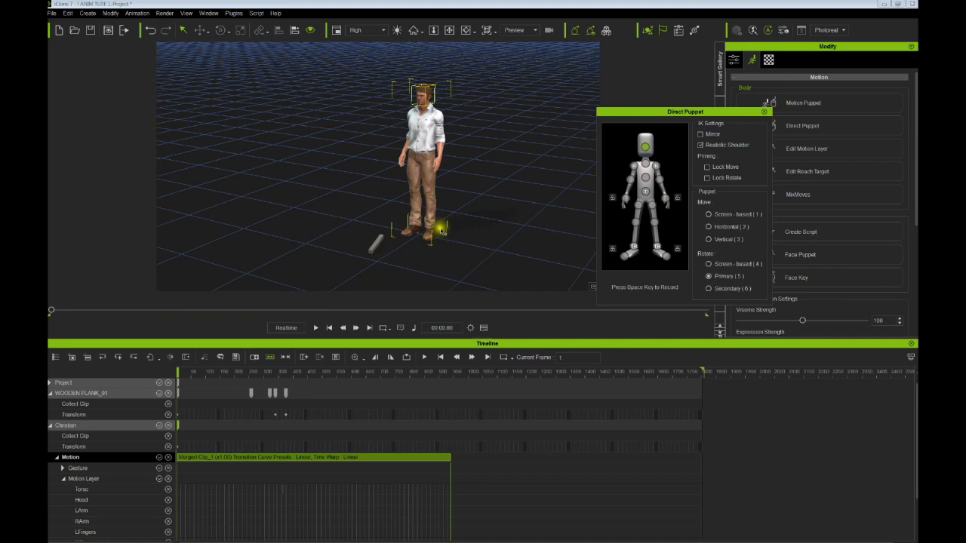
# Step: Record the puppeted head movement over the pick-up motion from the first frame and close Direct Puppet
pyautogui.press('space')
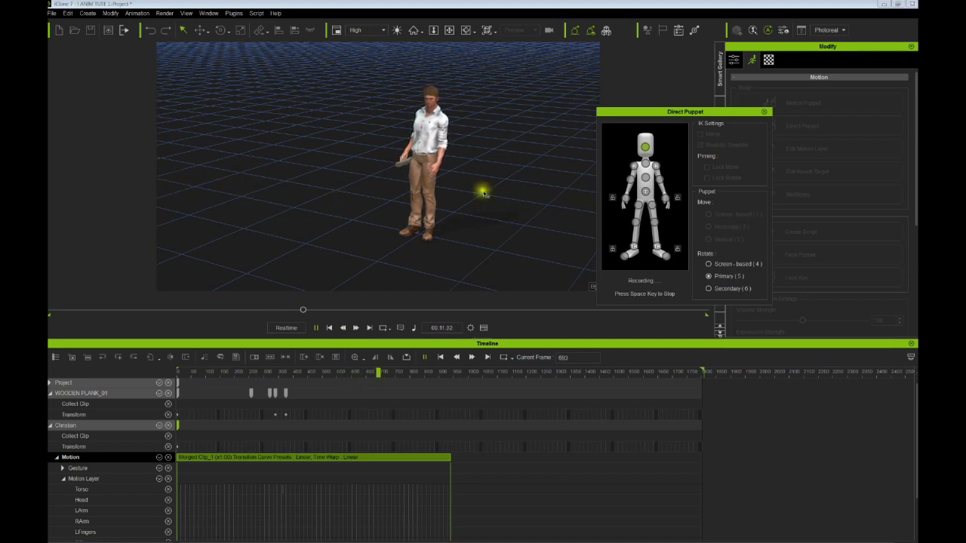
pyautogui.press('space')
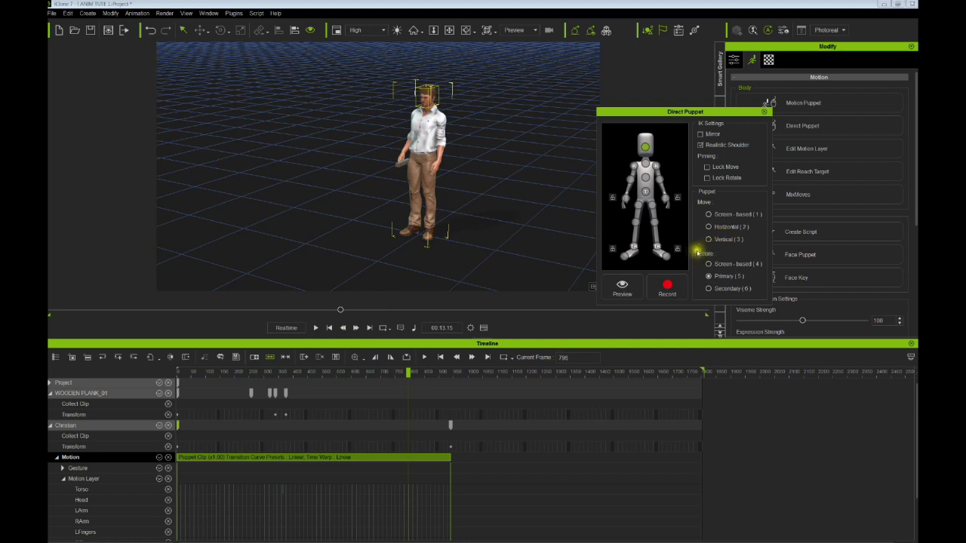
pyautogui.click(763, 111)
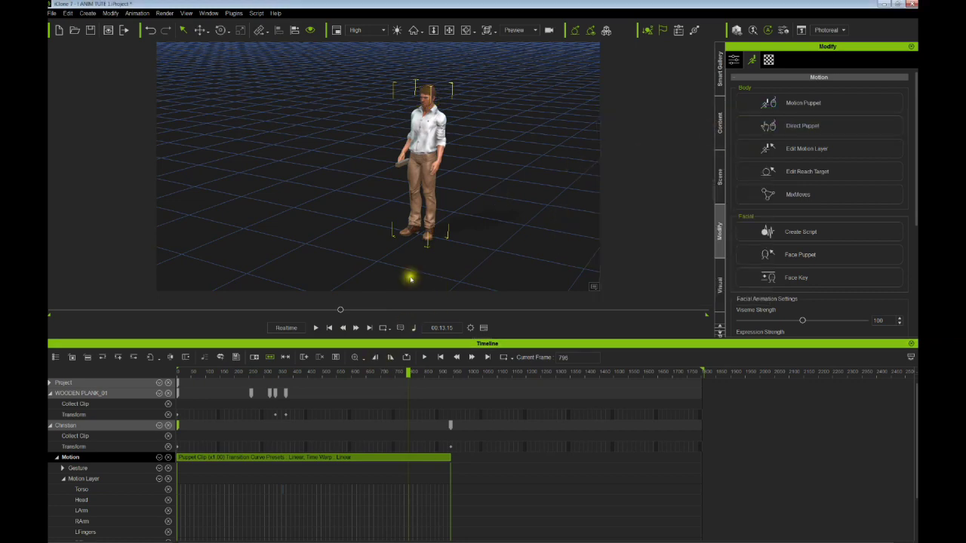
# Step: Play the animation from the first frame and examine the recorded head movement during and after the pick-up
pyautogui.click(332, 330)
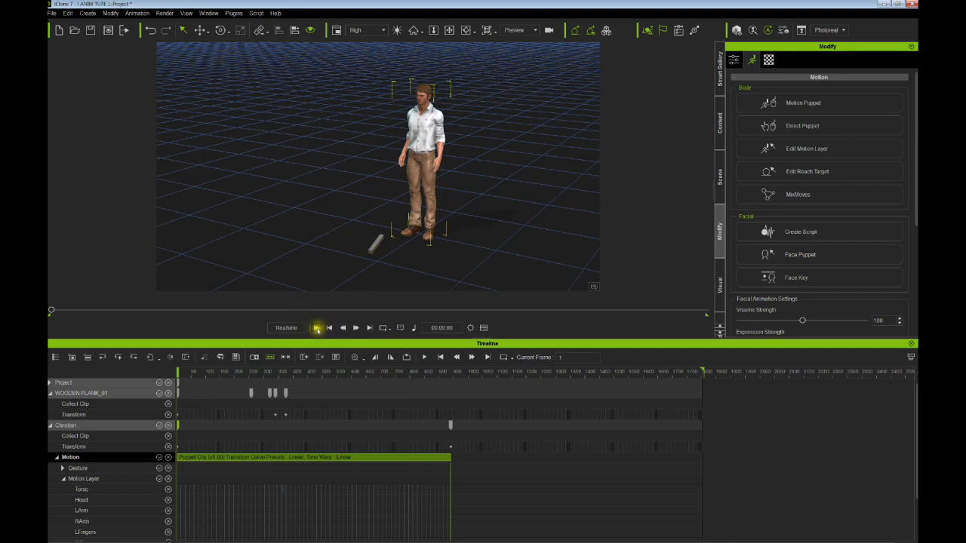
pyautogui.click(317, 329)
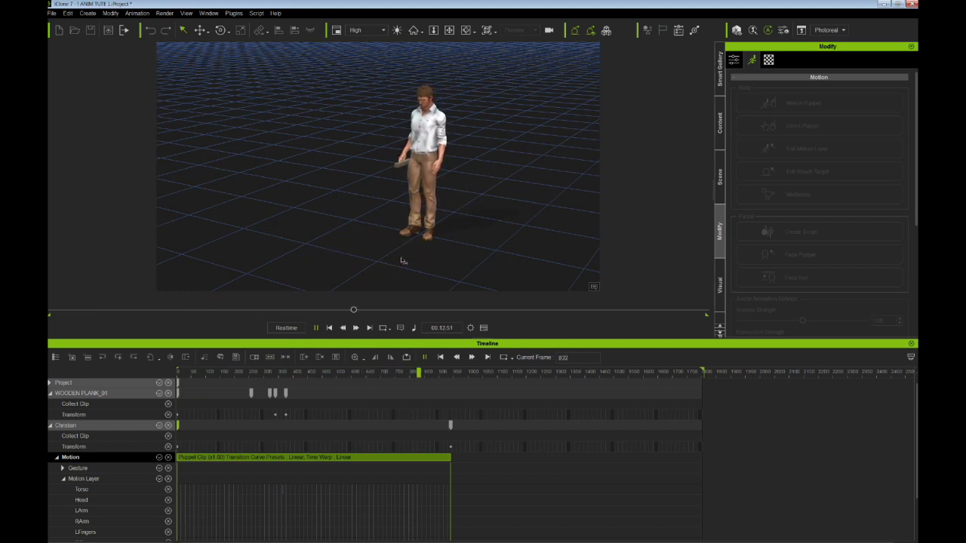
pyautogui.press('space')
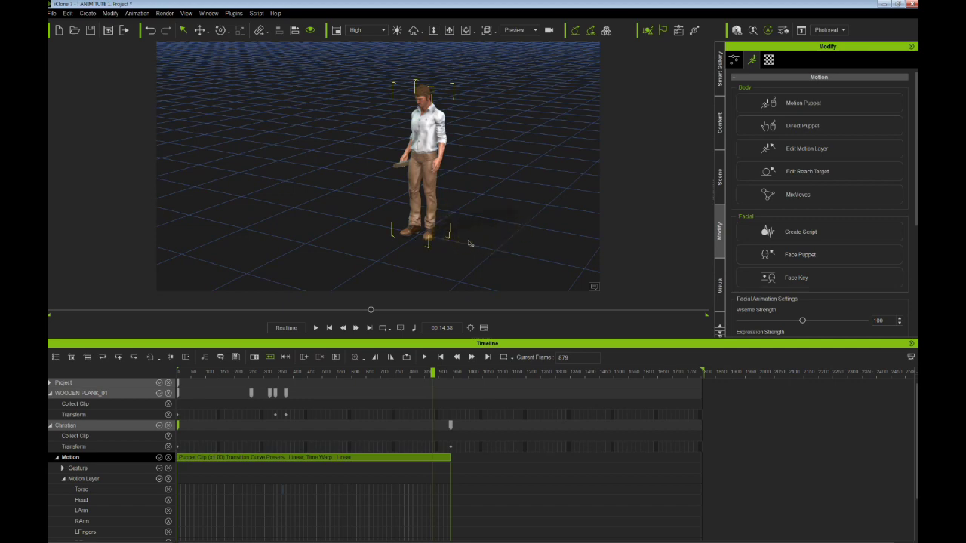
pyautogui.moveTo(475, 234); pyautogui.dragTo(489, 249)
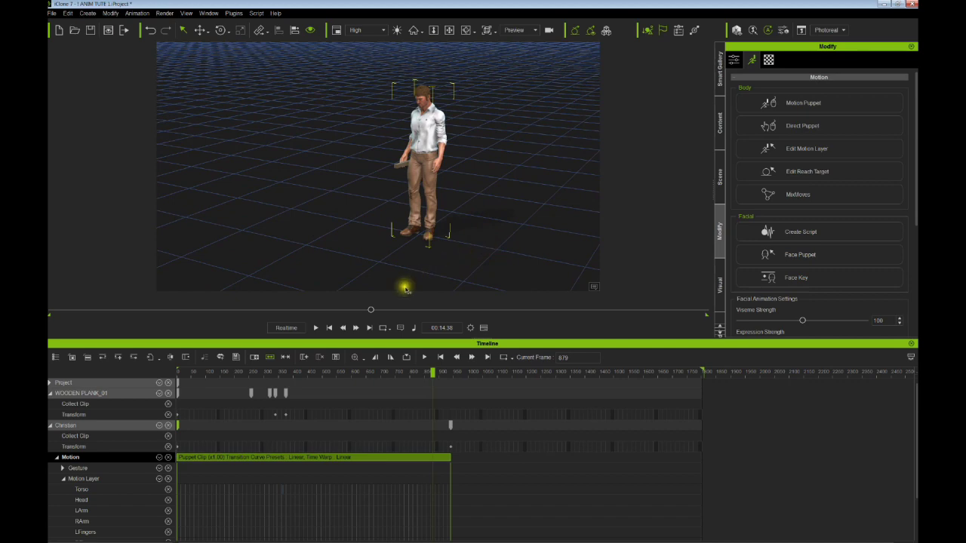